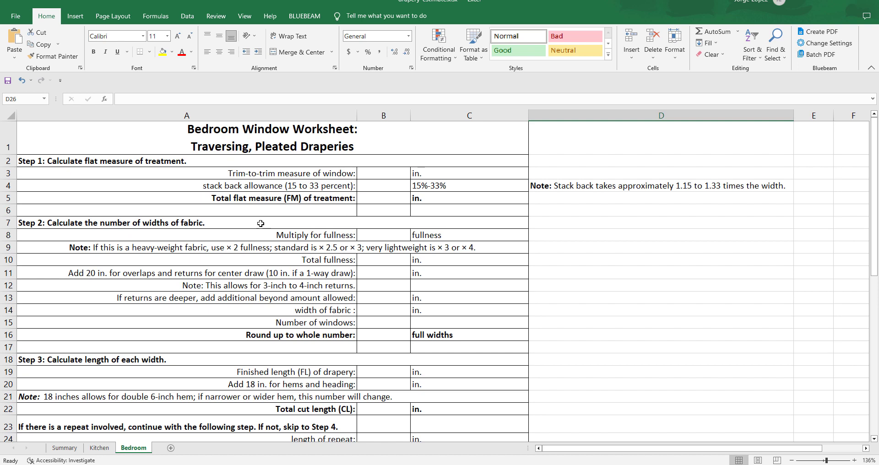
# - Switch to SketchUp and compare the bare window with the flat, pleated and stacked curtain versions in Scenes 2 to 5
pyautogui.click(189, 464)
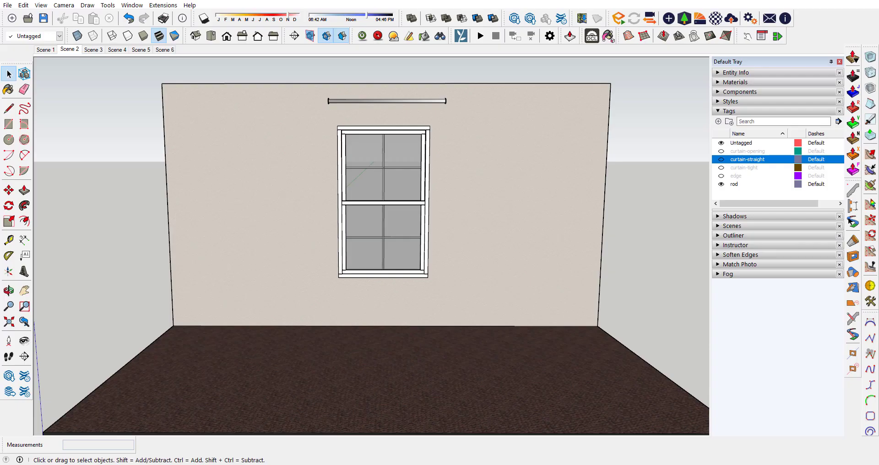
pyautogui.click(92, 50)
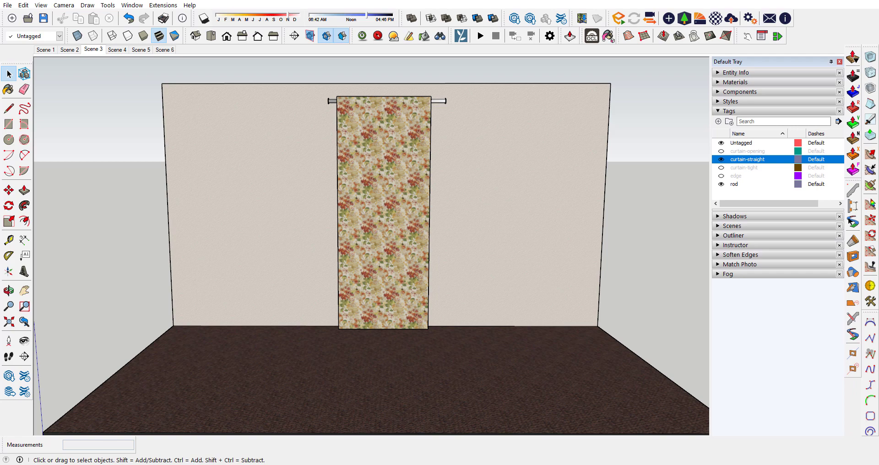
pyautogui.click(118, 49)
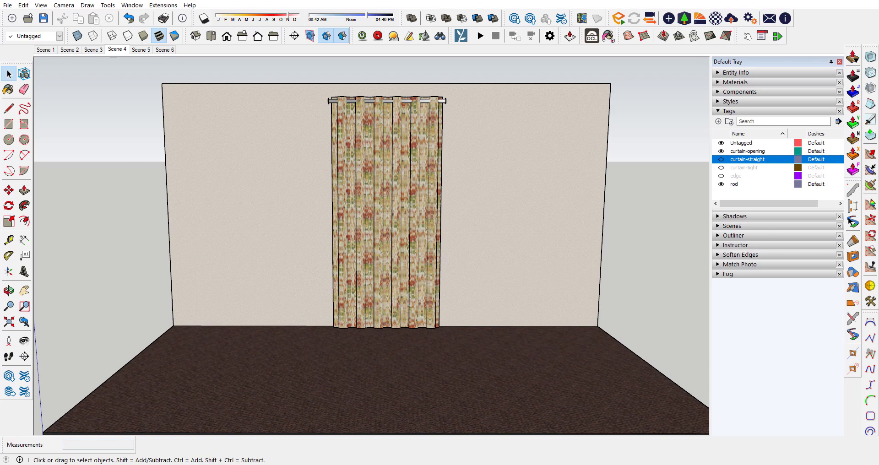
pyautogui.click(140, 50)
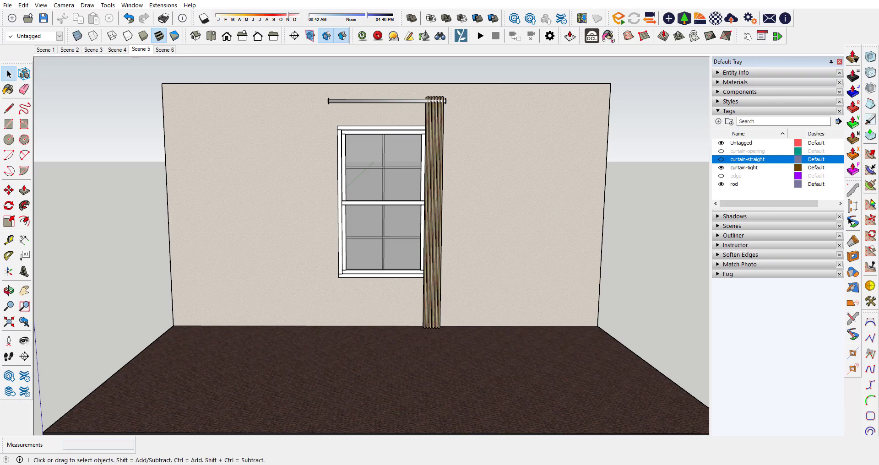
pyautogui.click(70, 50)
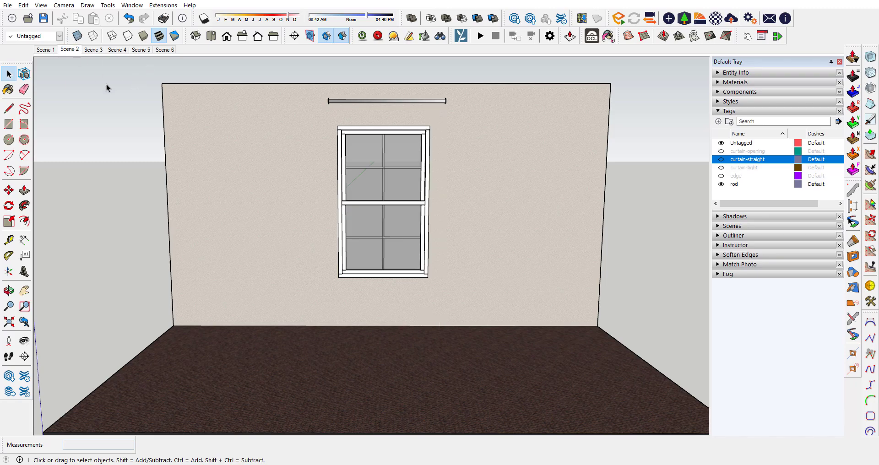
pyautogui.click(93, 49)
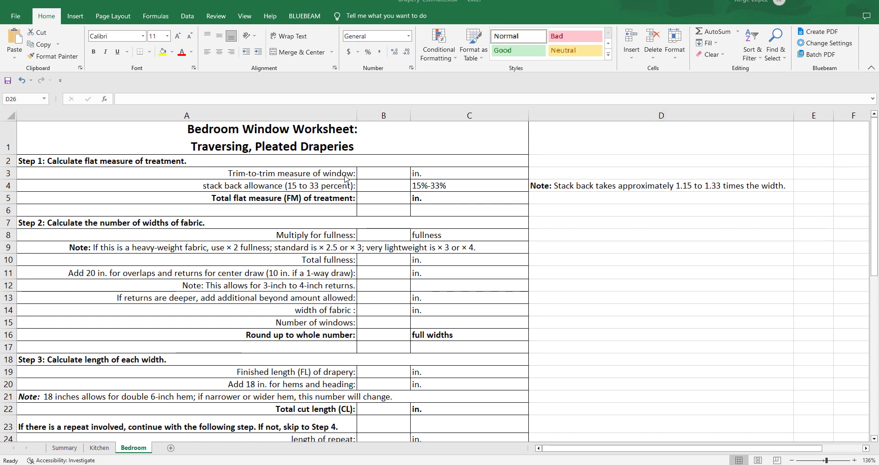
# - In the Excel Bedroom worksheet, enter 36 as the trim-to-trim window measure and 15% as the stack back allowance
pyautogui.click(372, 174)
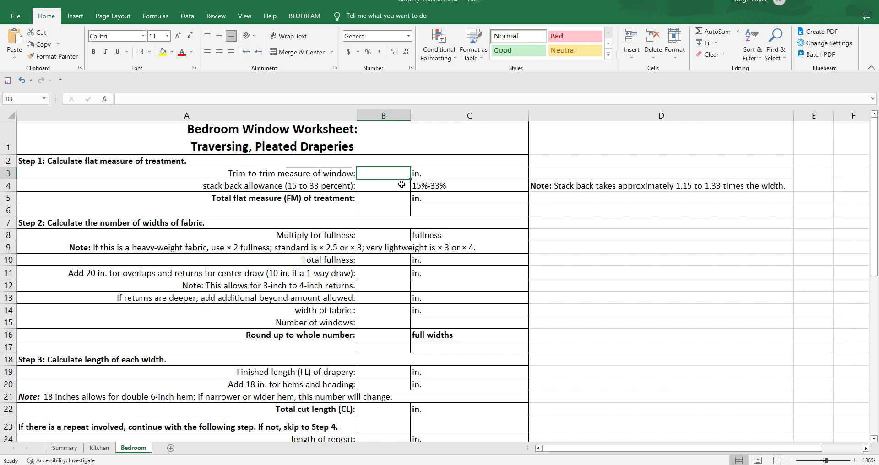
pyautogui.write('36')
pyautogui.press('Return')
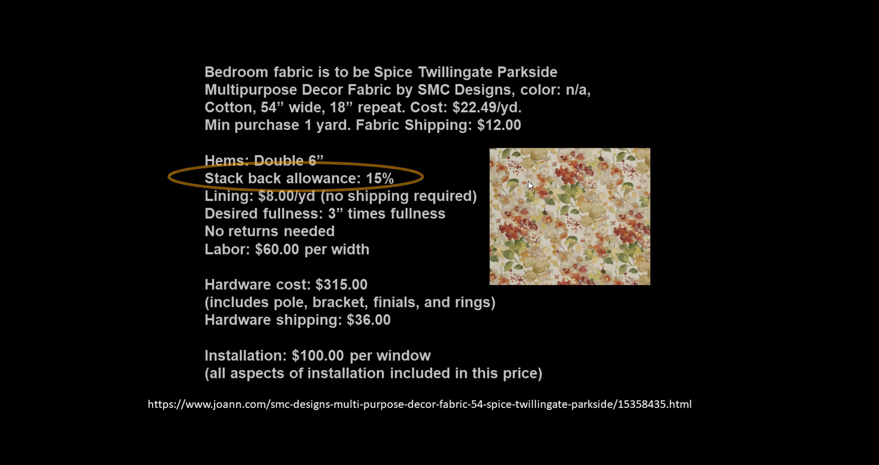
pyautogui.moveTo(121, 463)
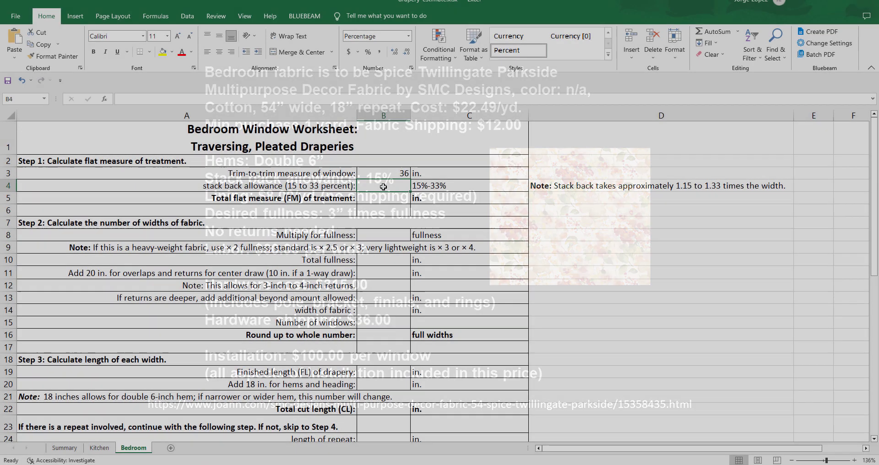
pyautogui.write('15')
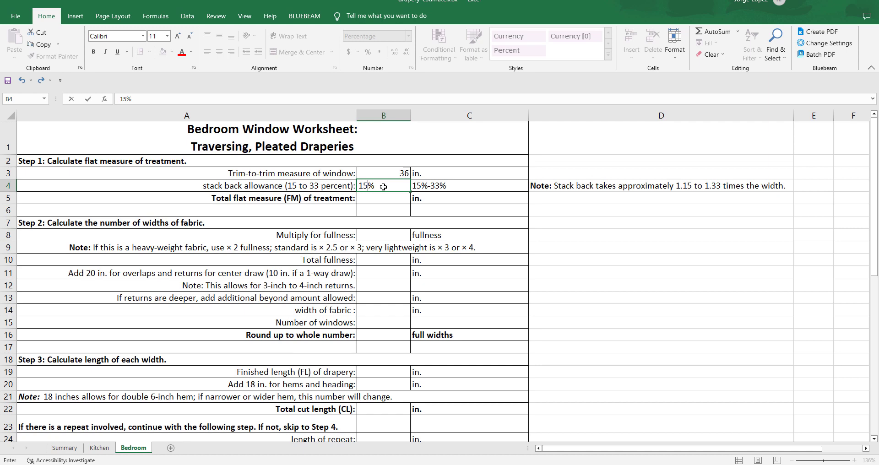
pyautogui.click(392, 199)
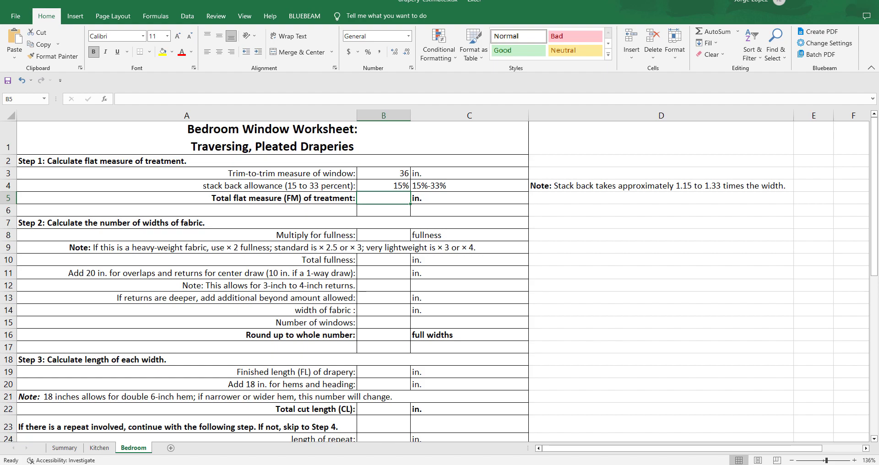
# - Switch to SketchUp and open the group containing the flat curtain in Scene 3 for editing
pyautogui.click(188, 463)
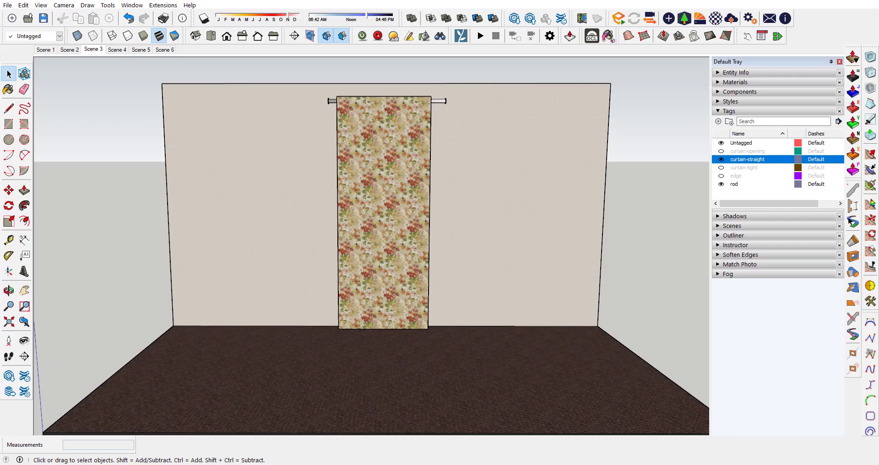
pyautogui.click(430, 200)
pyautogui.doubleClick(429, 200)
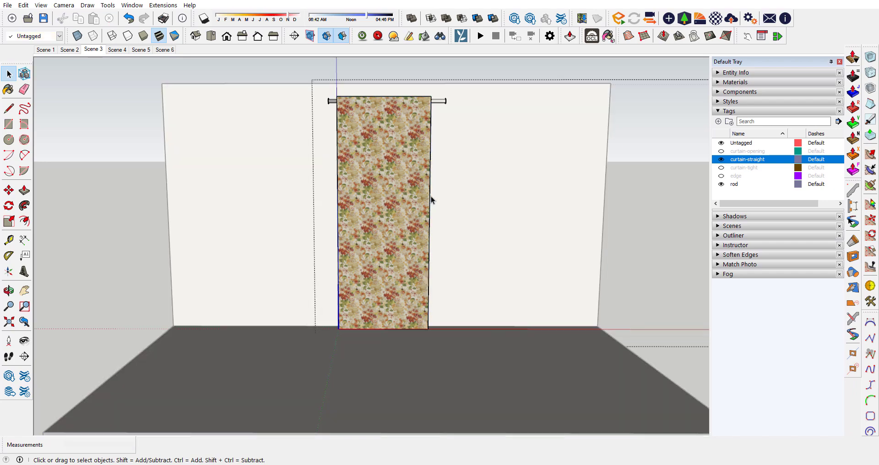
pyautogui.press('m')
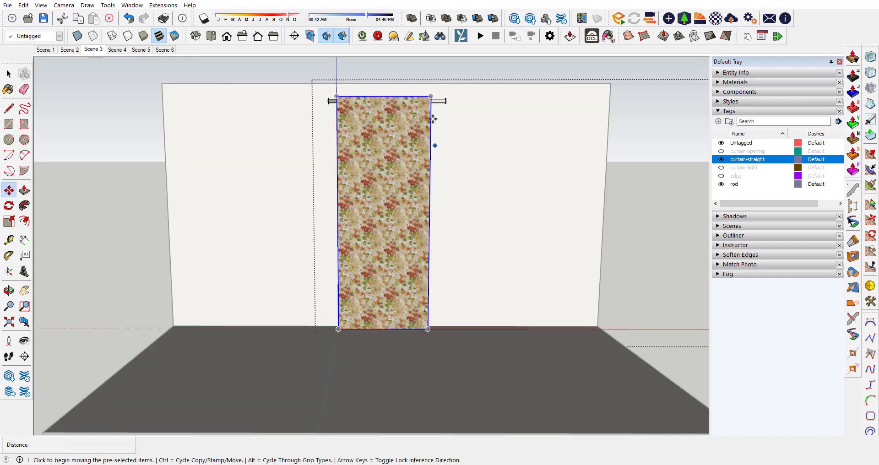
pyautogui.click(432, 96)
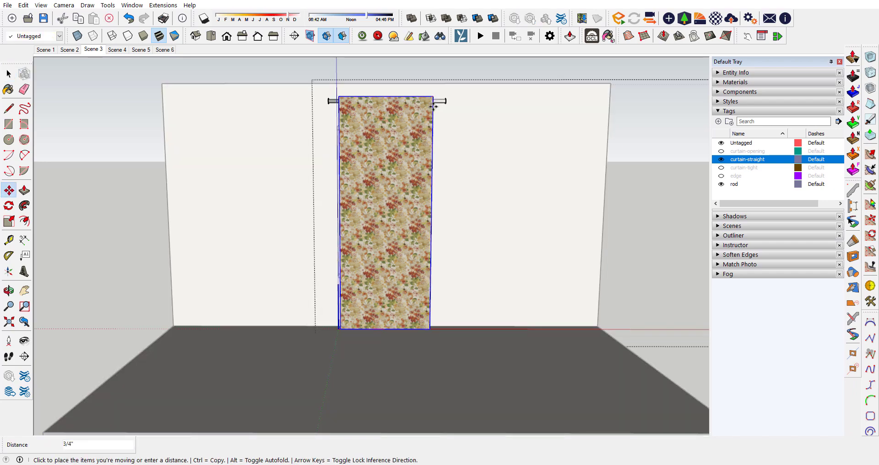
pyautogui.press('space')
# - Widen the flat curtain by moving its right vertical edge out to the end of the rod, and leave the group
pyautogui.doubleClick(430, 125)
pyautogui.press('m')
pyautogui.click(432, 128)
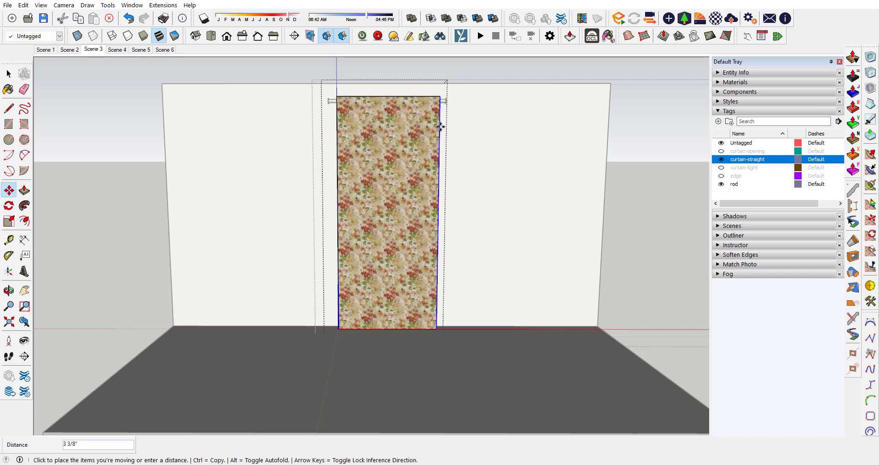
pyautogui.click(445, 128)
pyautogui.press('space')
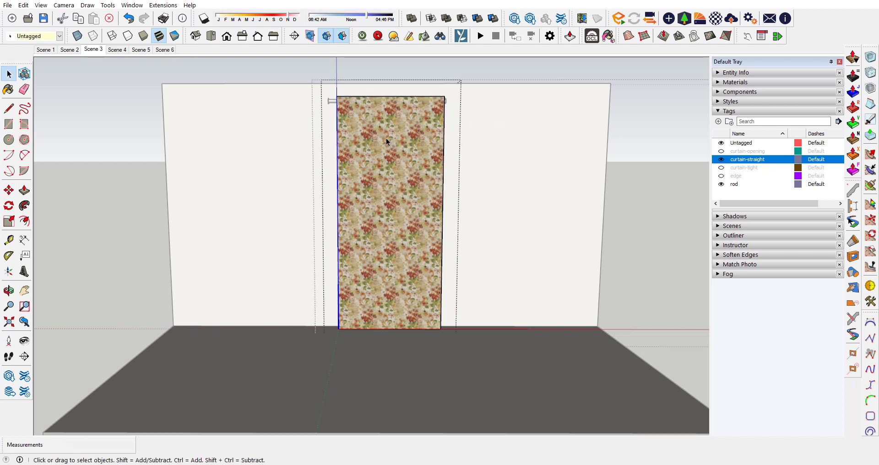
pyautogui.click(385, 138)
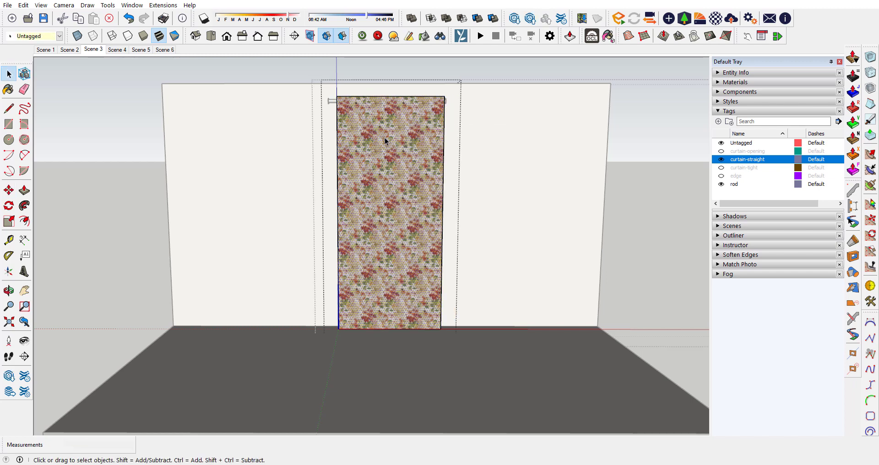
pyautogui.click(503, 118)
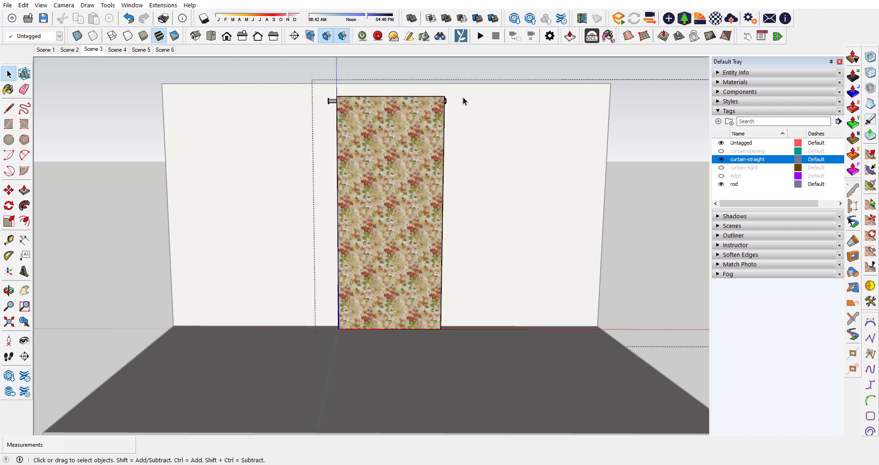
pyautogui.click(136, 224)
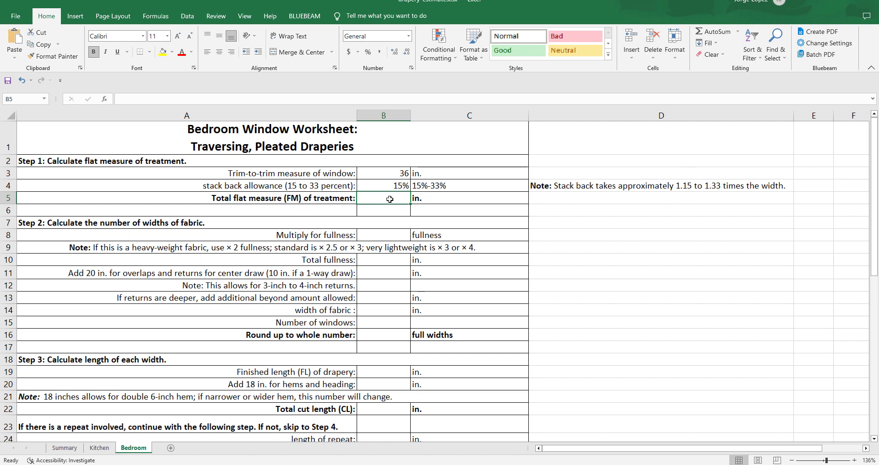
# - In the Excel Bedroom worksheet, calculate the total flat measure in cell B5 with the formula =B3*(1+B4)
pyautogui.write('=')
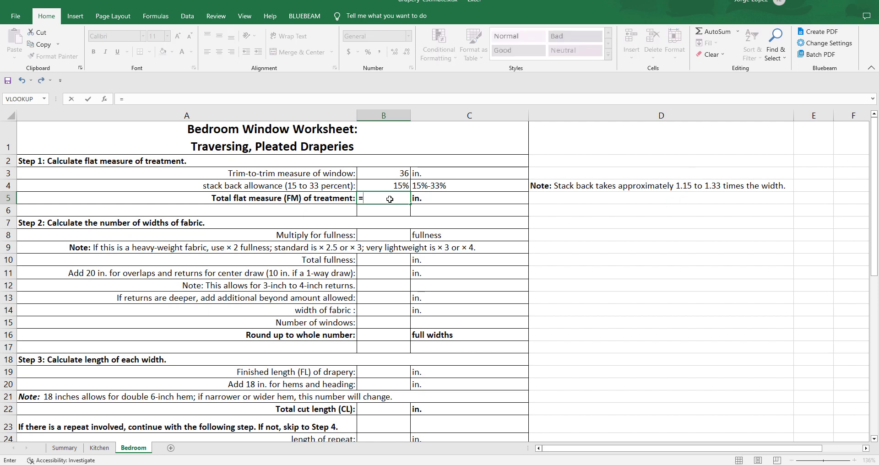
pyautogui.click(396, 173)
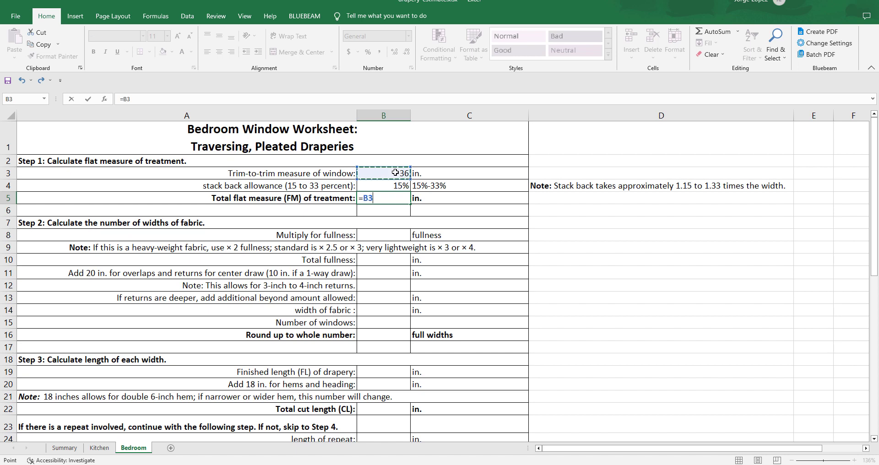
pyautogui.write('*')
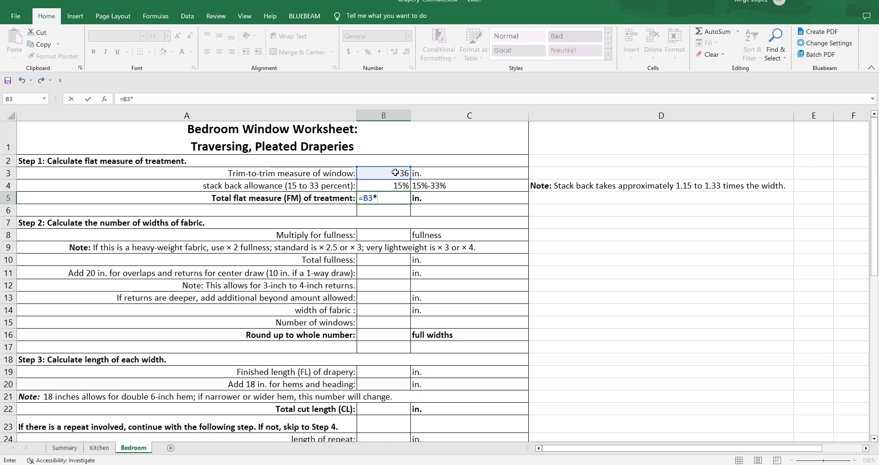
pyautogui.write('(1+')
pyautogui.click(400, 186)
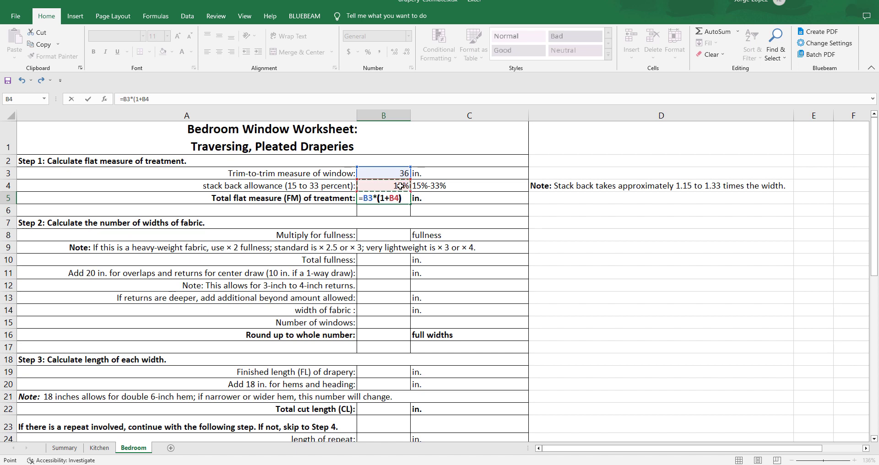
pyautogui.write(')')
pyautogui.press('Return')
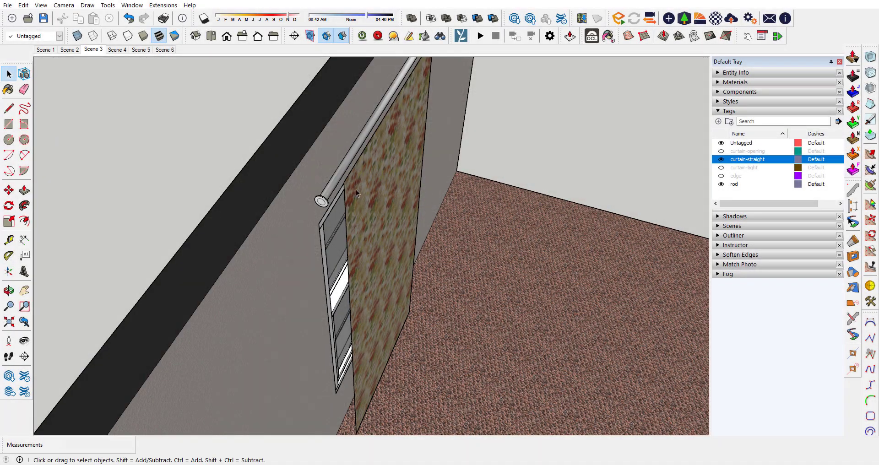
# - Switch to SketchUp, examine the flat curtain's distance from the wall from several angles, and compare Scenes 4 and 2
pyautogui.scroll(3, 341, 180)
pyautogui.moveTo(341, 181); pyautogui.dragTo(372, 203)
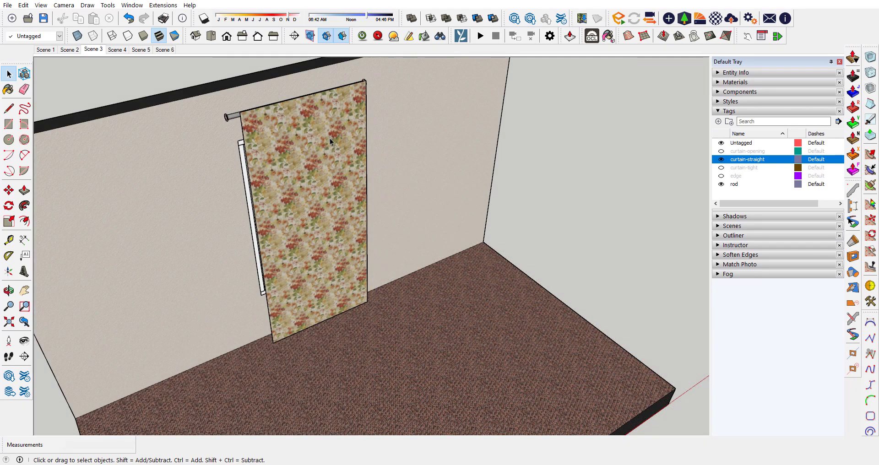
pyautogui.click(117, 50)
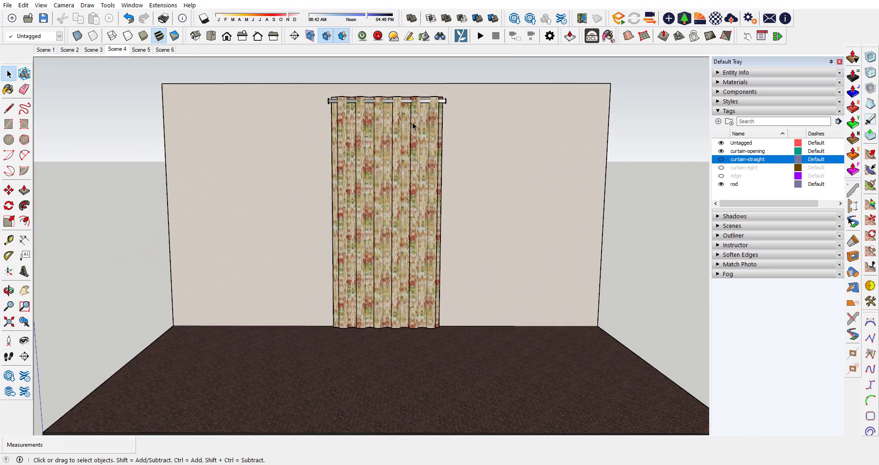
pyautogui.click(69, 51)
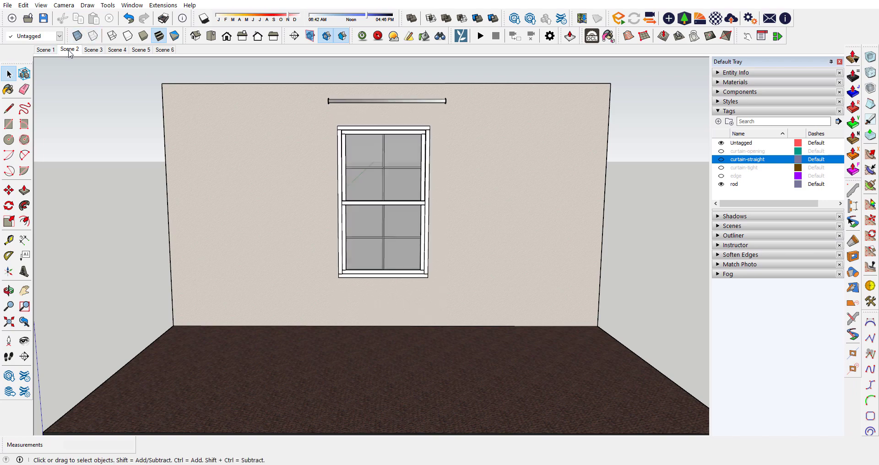
# - Stretch the flat curtain in Scene 3 by moving its right edge out about 6' 1 11/16", and compare it with Scenes 4 and 5
pyautogui.click(93, 49)
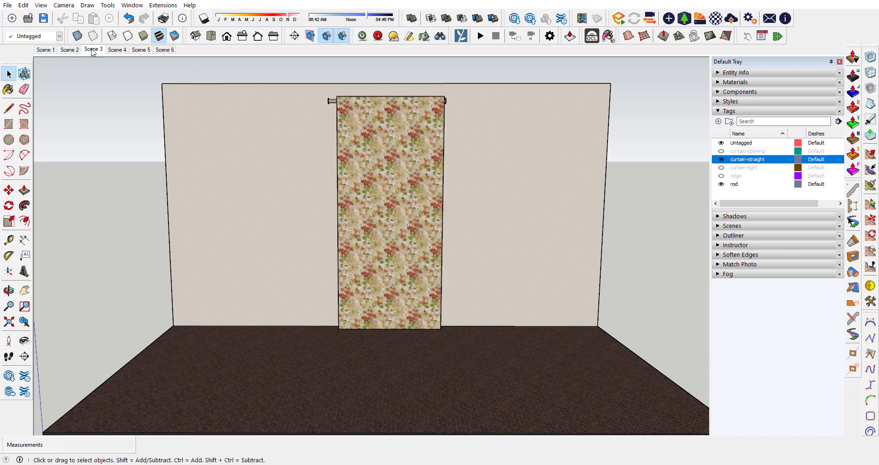
pyautogui.doubleClick(347, 176)
pyautogui.click(444, 179)
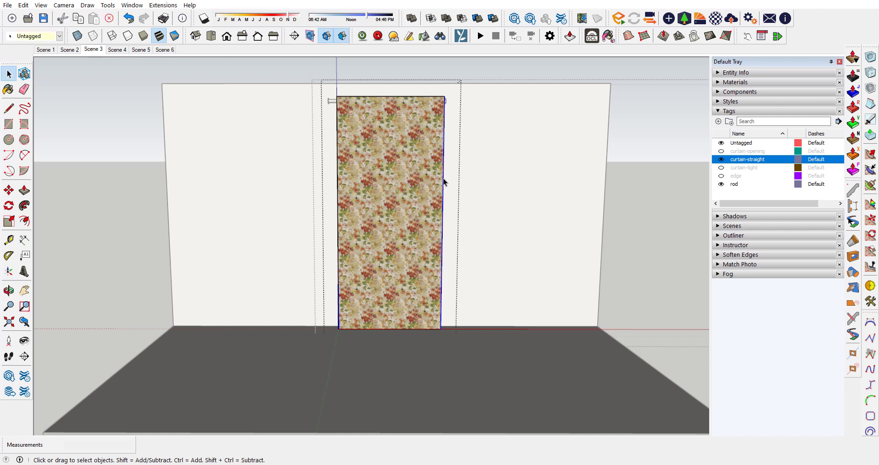
pyautogui.press('m')
pyautogui.click(443, 179)
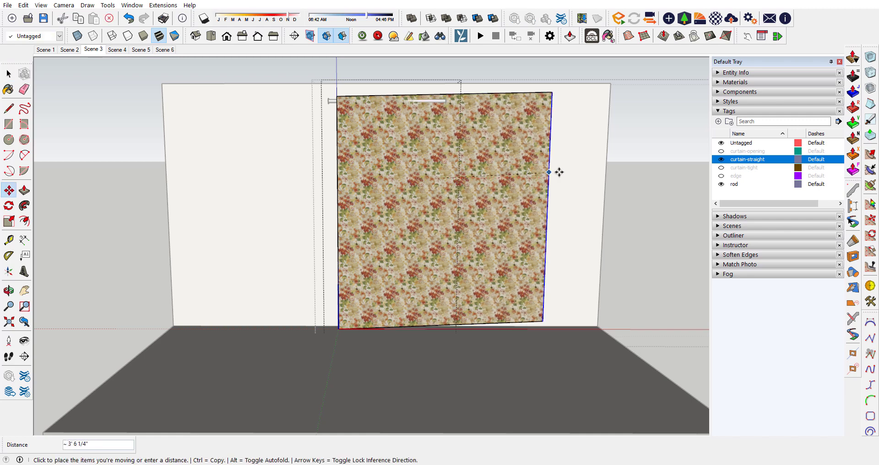
pyautogui.click(635, 178)
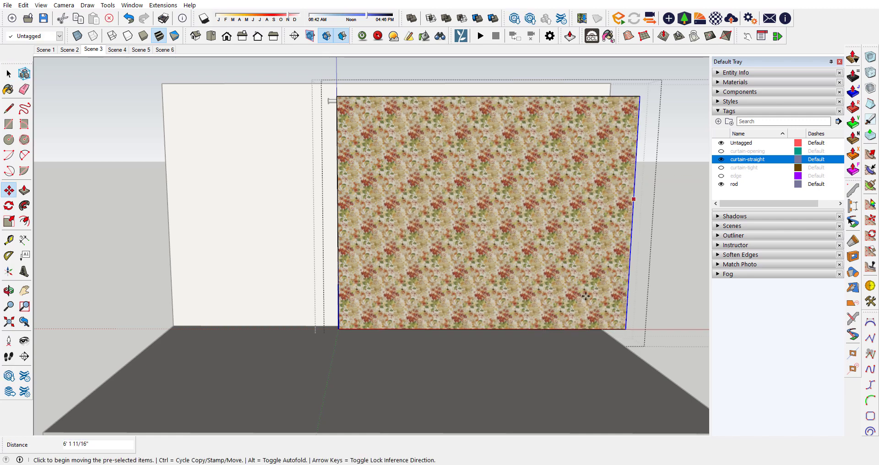
pyautogui.press('space')
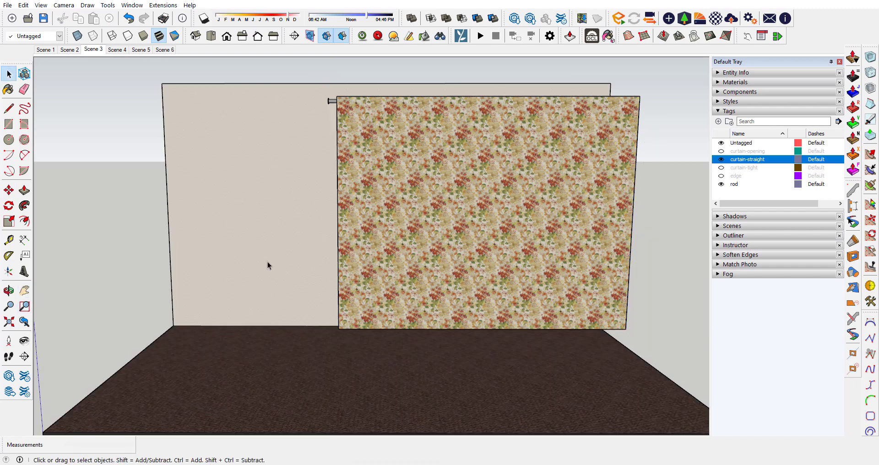
pyautogui.click(117, 49)
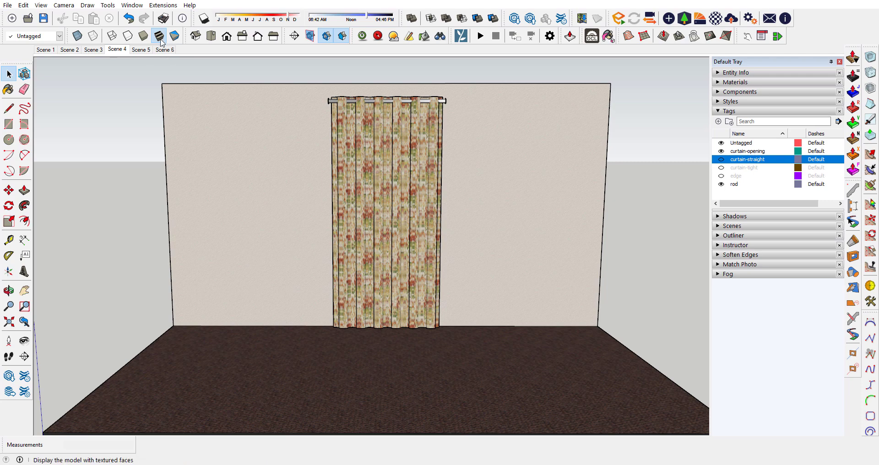
pyautogui.click(141, 50)
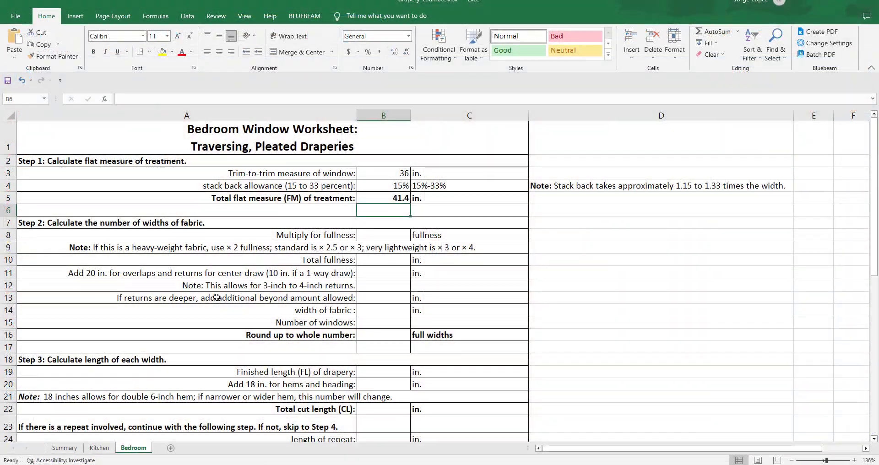
# - Enter a fullness multiplier of 3 in cell B8 and calculate the total fullness in B10 with =B5*B8
pyautogui.click(376, 232)
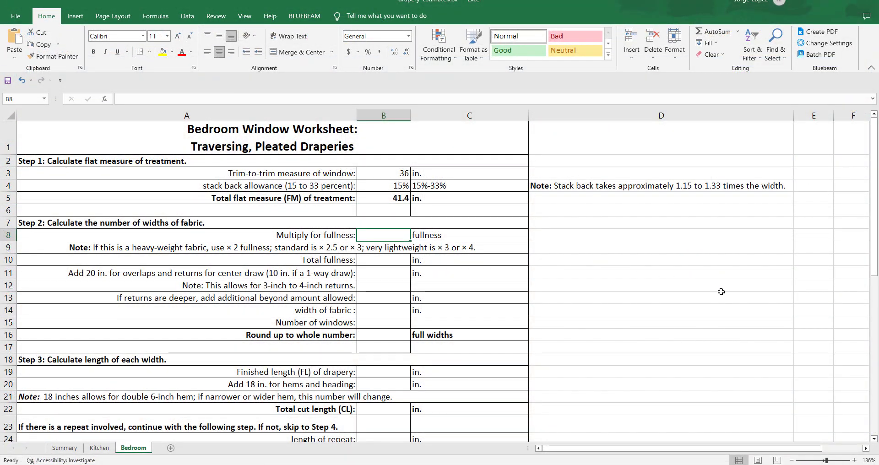
pyautogui.write('3')
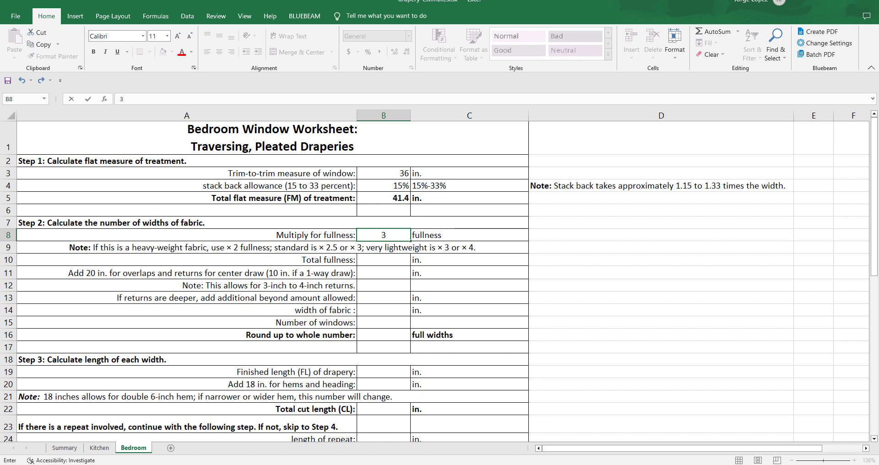
pyautogui.click(406, 260)
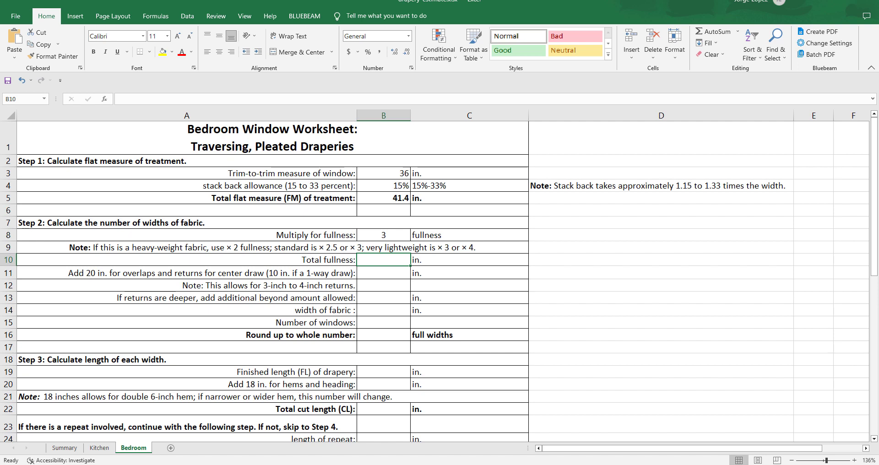
pyautogui.write('=')
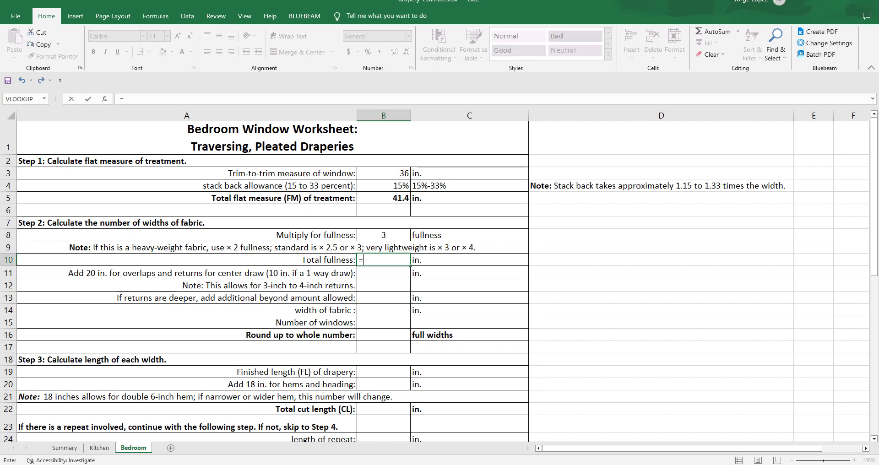
pyautogui.click(391, 197)
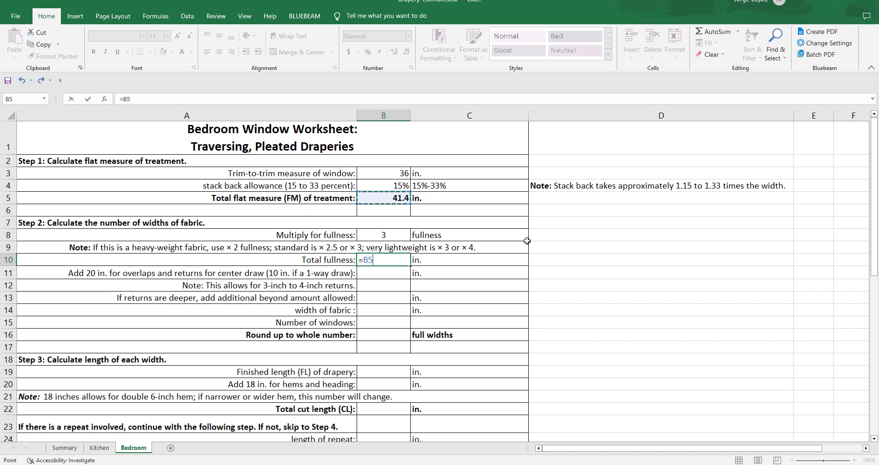
pyautogui.write('*')
pyautogui.click(399, 235)
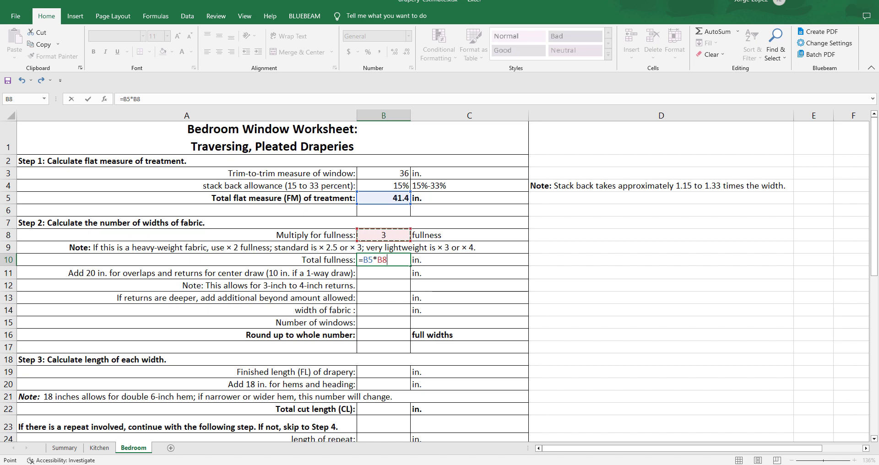
pyautogui.press('Return')
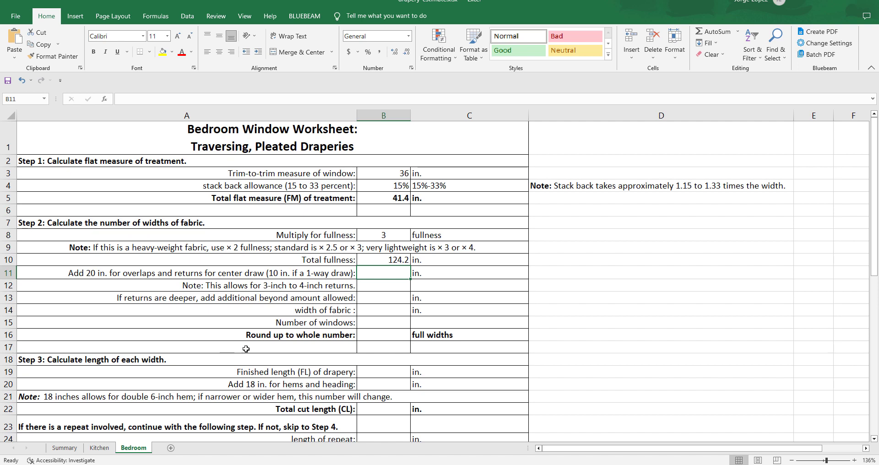
# - Enter 10 in cell B11 as the overlap and return allowance for a one-way draw
pyautogui.write('10')
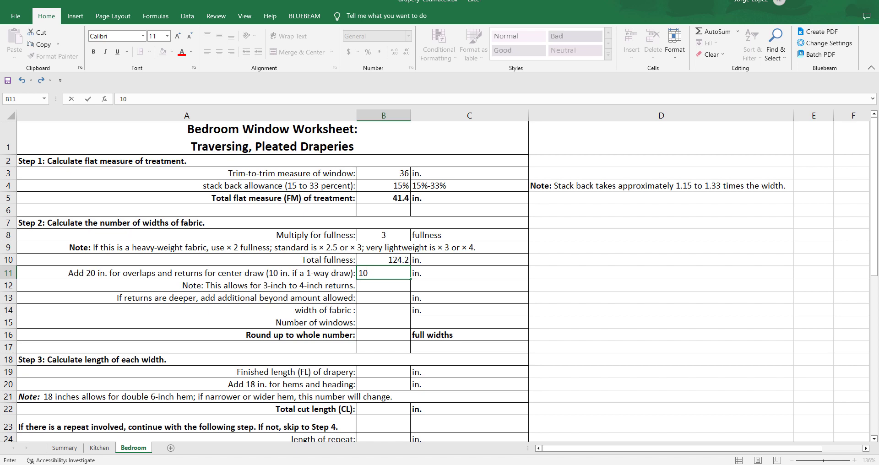
pyautogui.press('Return')
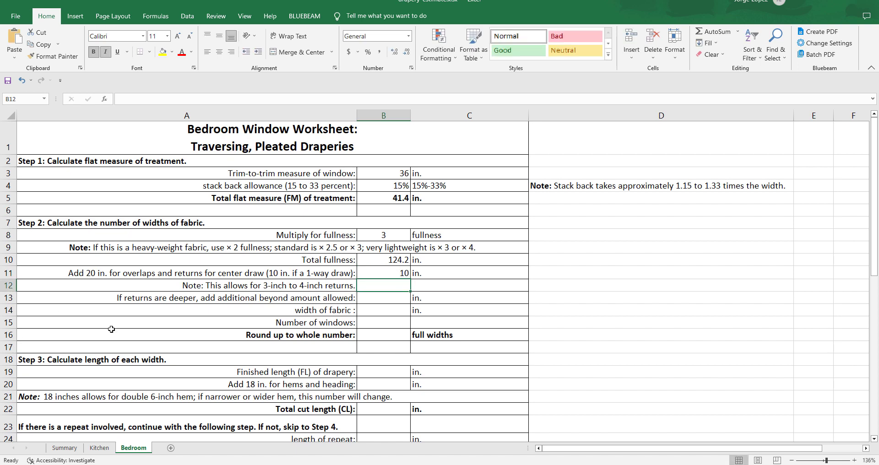
pyautogui.hotkey('ctrl', 'z')
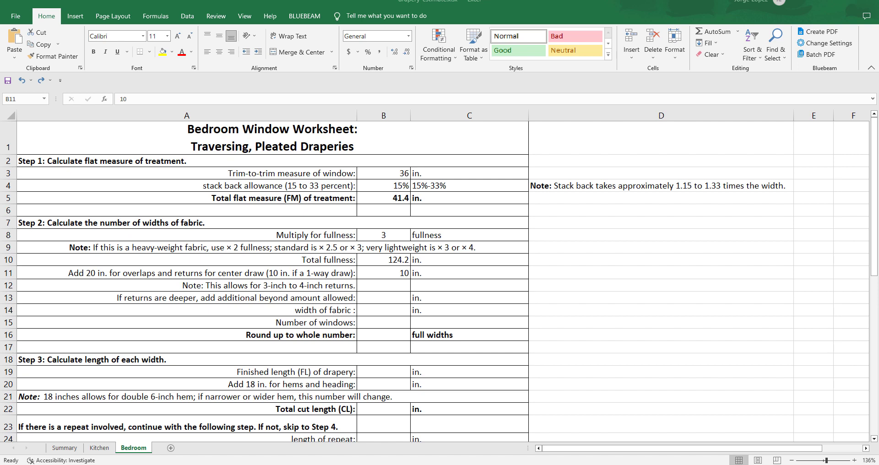
# - Insert a blank row above the "width of fabric" row in Step 2 of the worksheet
pyautogui.click(10, 310)
pyautogui.rightClick(11, 310)
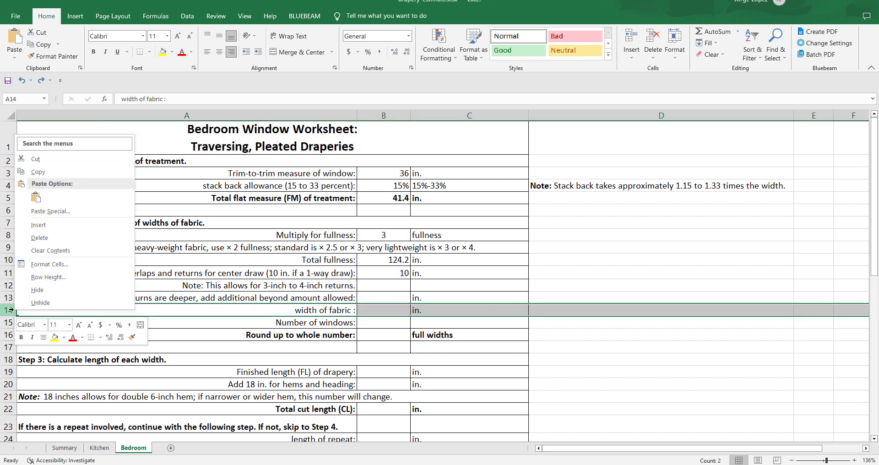
pyautogui.click(39, 225)
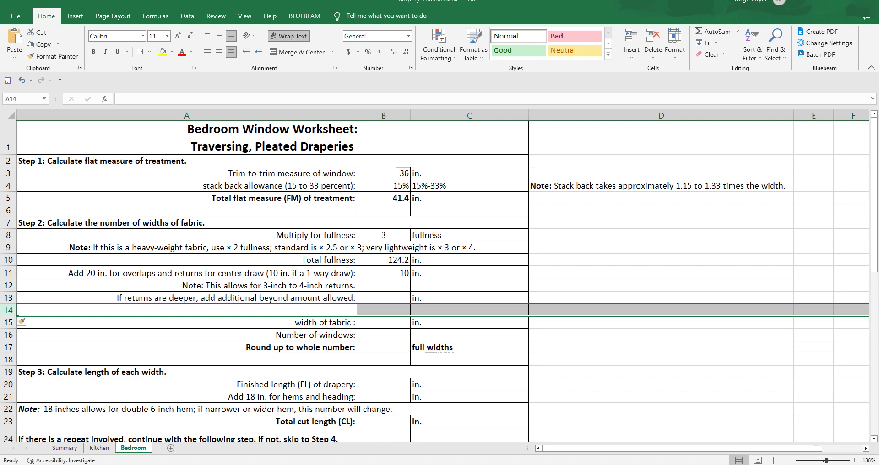
# - Label the new row "Total fullness+overlap" in cell A14
pyautogui.click(295, 309)
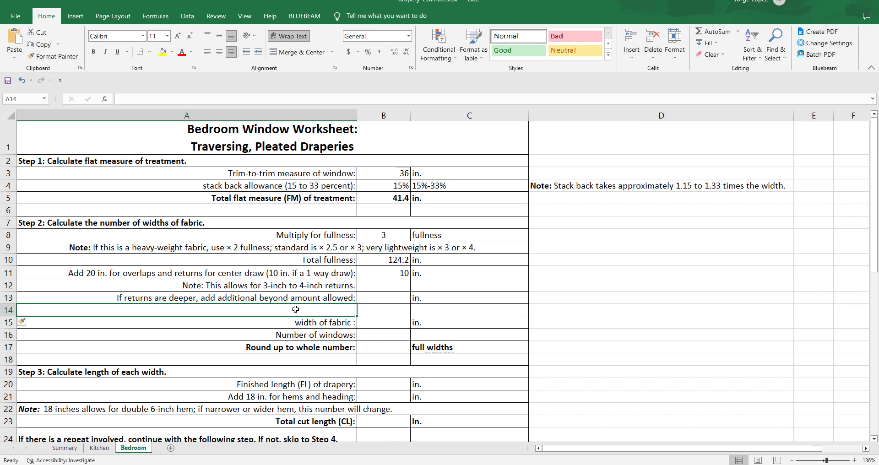
pyautogui.write('Total ')
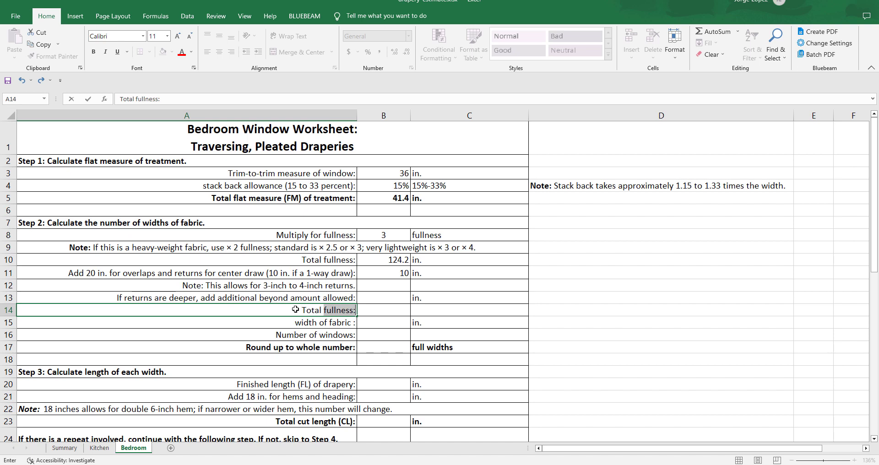
pyautogui.write('fullness:')
pyautogui.press('BackSpace')
pyautogui.write('+overalp')
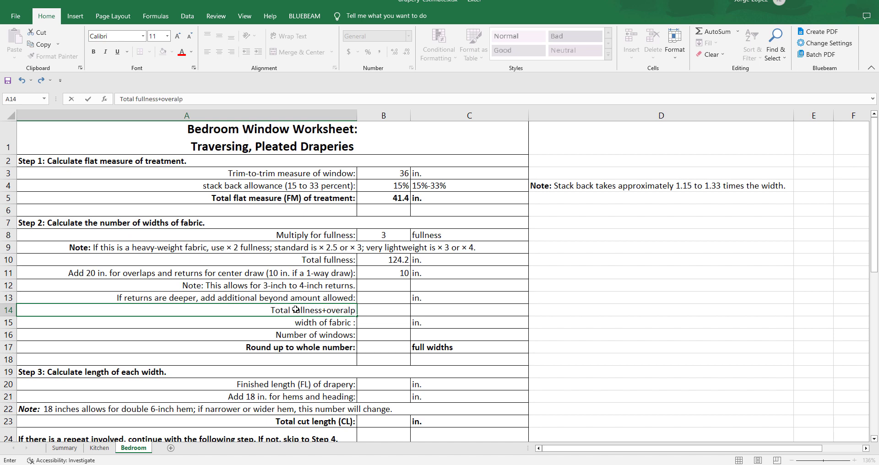
pyautogui.click(350, 311)
pyautogui.press('BackSpace')
pyautogui.press('BackSpace')
pyautogui.write('la')
pyautogui.click(384, 310)
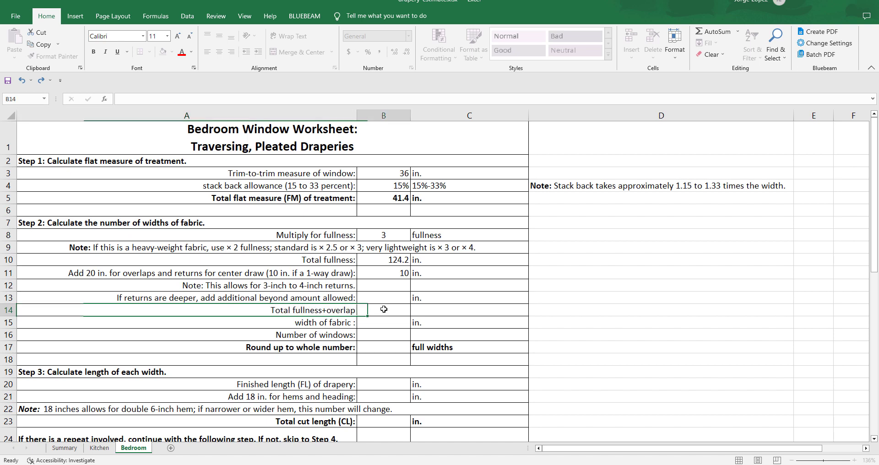
# - Add the unit "in." in cell C14 and total the fullness and allowances in B14 with =SUM(B10:B13)
pyautogui.click(418, 308)
pyautogui.write('in.')
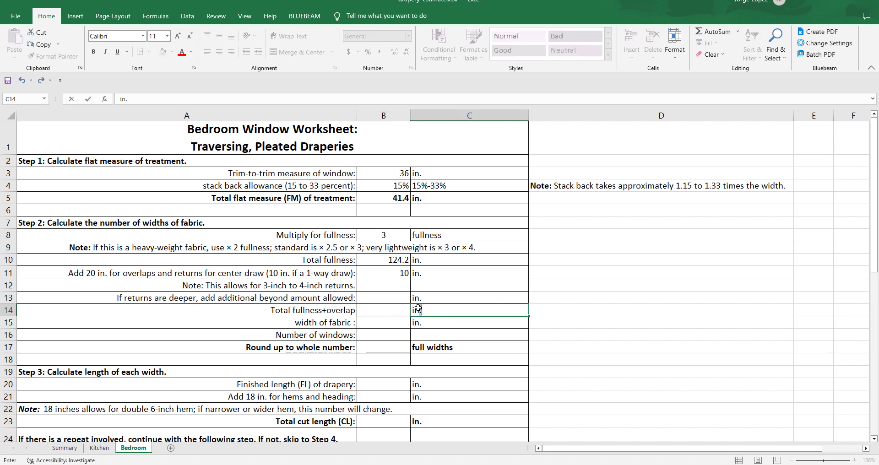
pyautogui.click(394, 310)
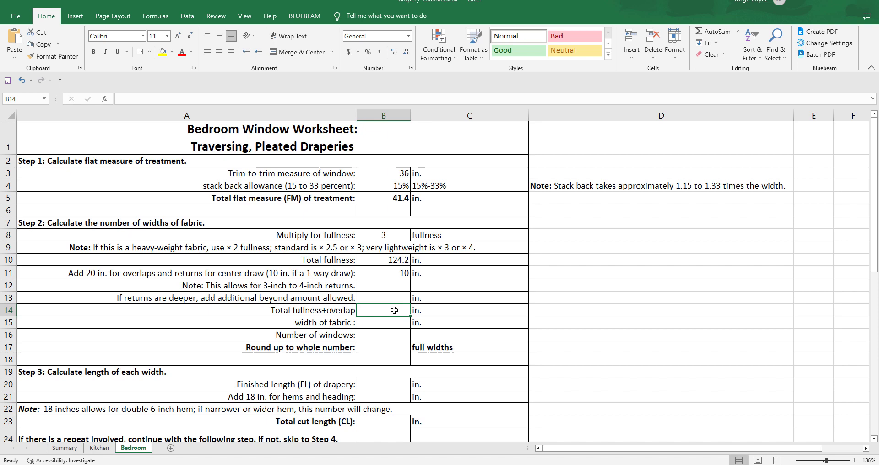
pyautogui.click(715, 31)
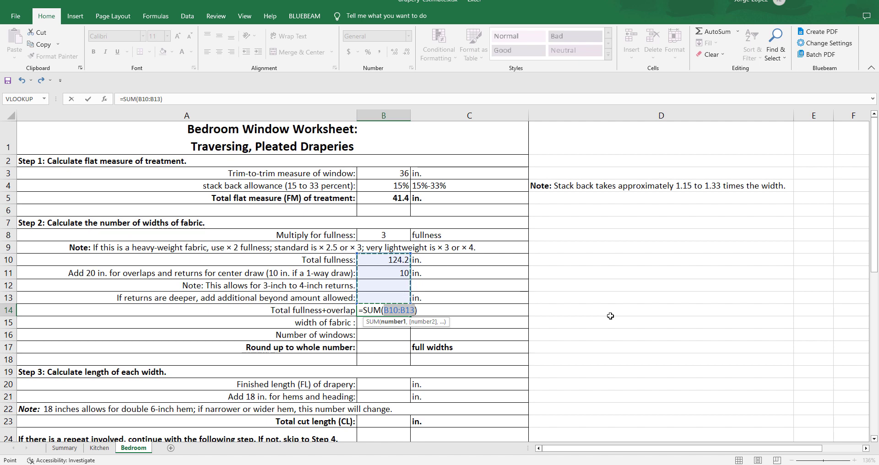
pyautogui.press('Return')
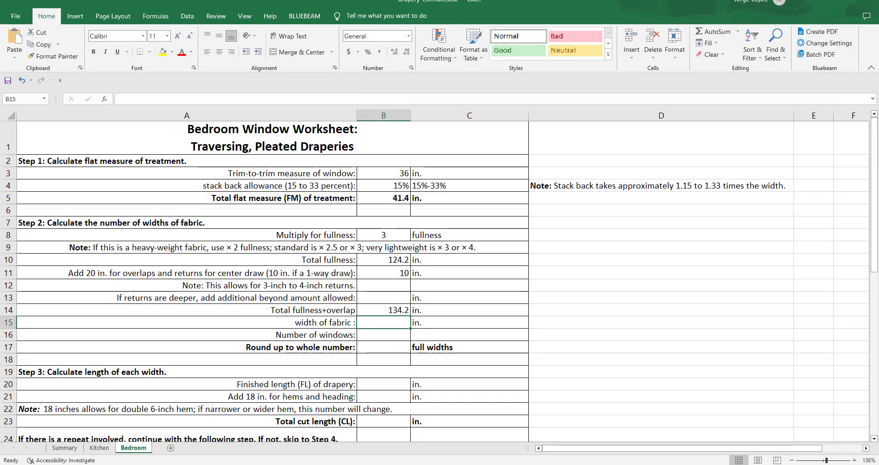
# - Enter 54 as the width of fabric in cell B15 and 3 as the number of windows in B16
pyautogui.write('54')
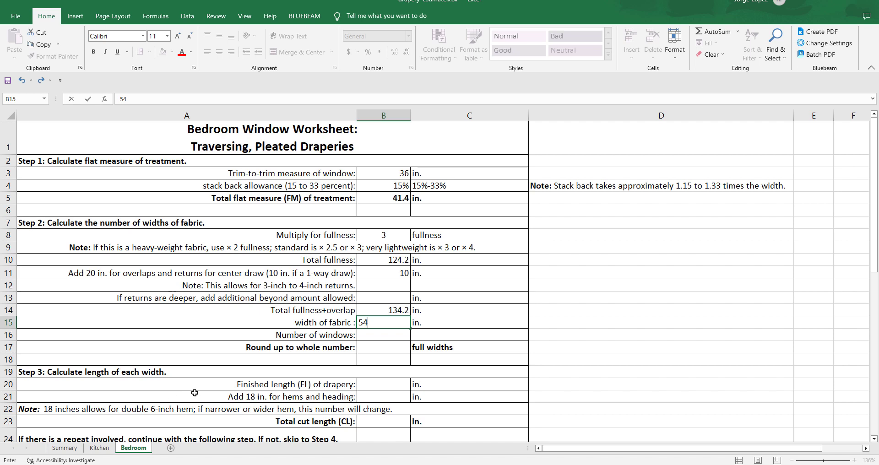
pyautogui.press('Return')
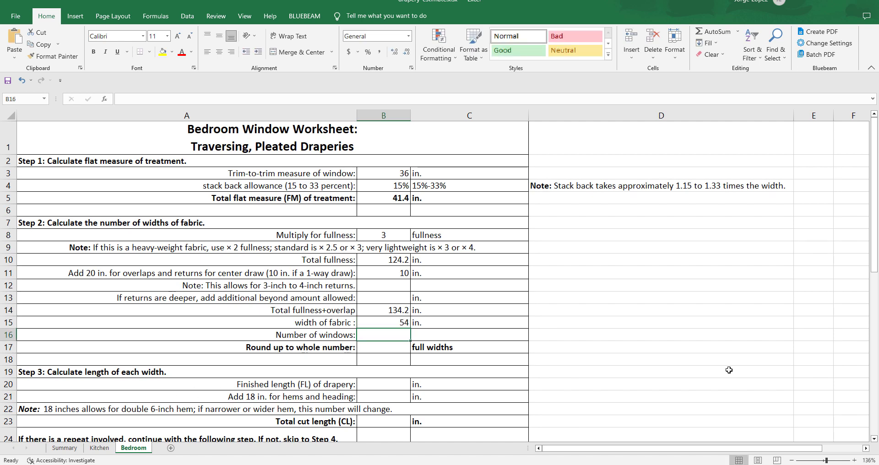
pyautogui.write('3')
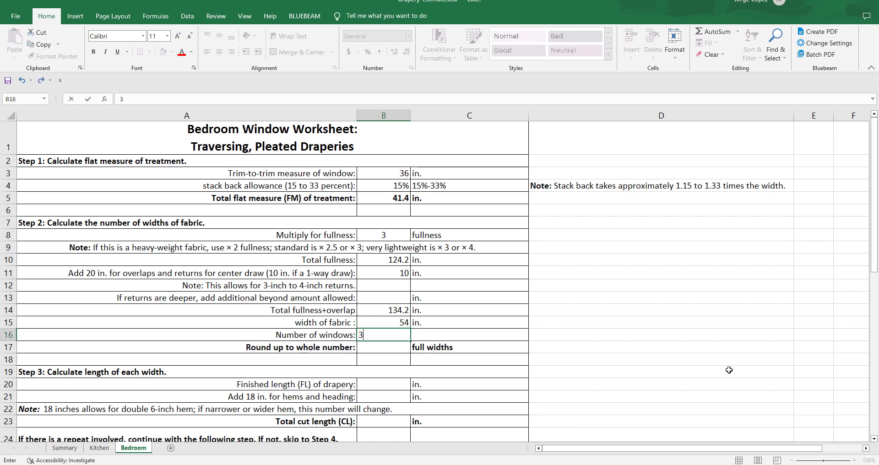
pyautogui.click(695, 376)
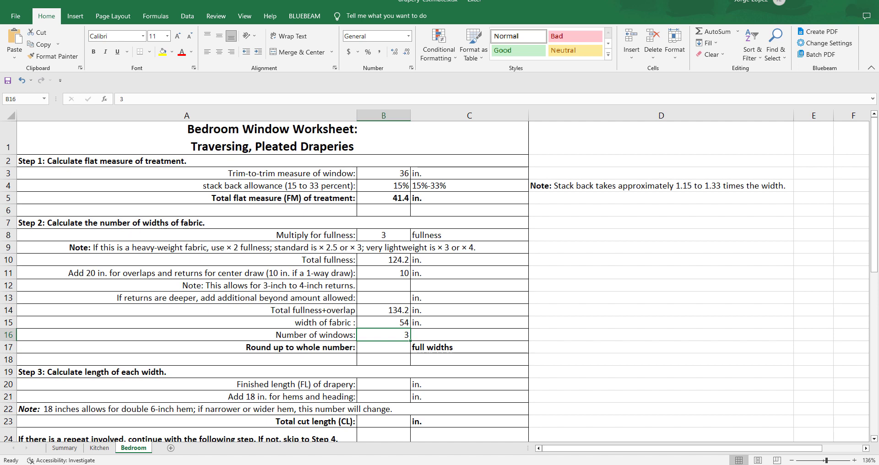
# - Calculate the number of full fabric widths in cell B17 with the formula =ROUNDUP(B14/B15*B16,0)
pyautogui.click(368, 347)
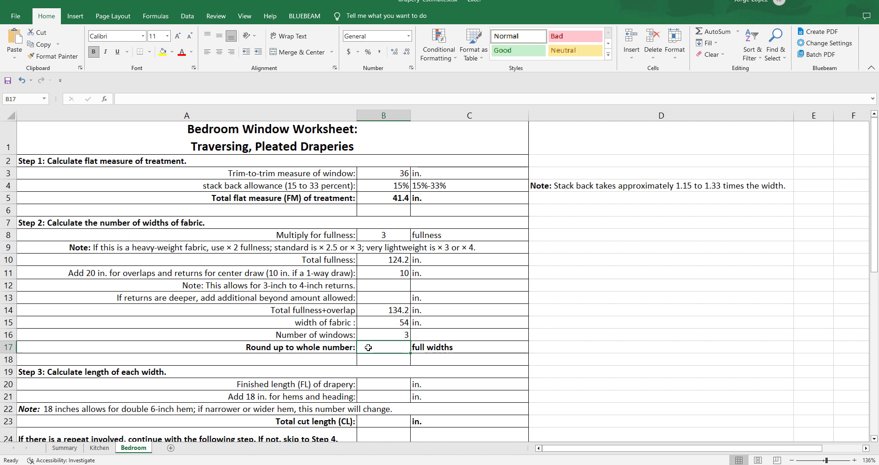
pyautogui.write('=roun')
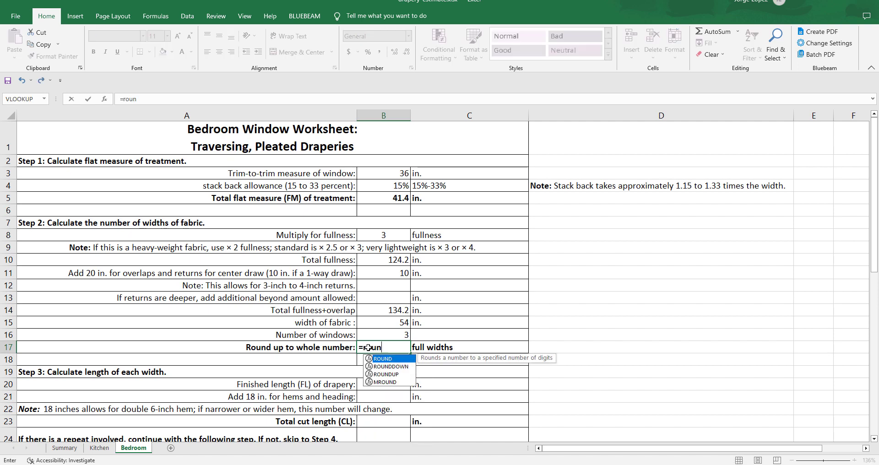
pyautogui.write('dup(')
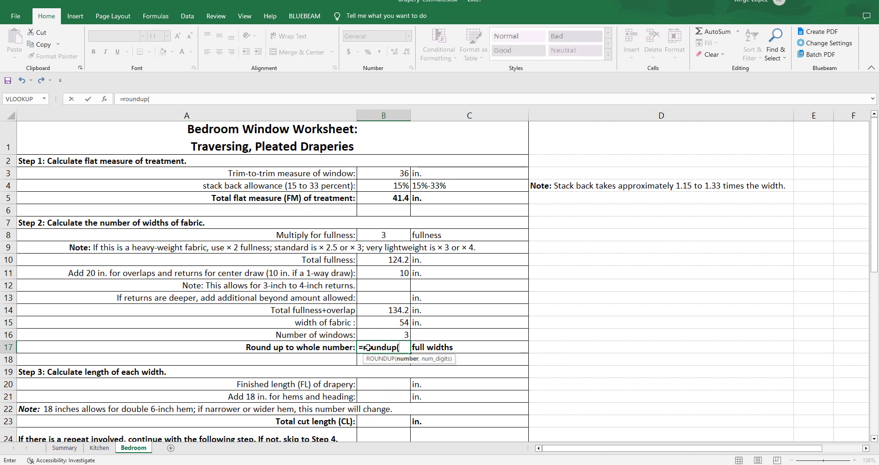
pyautogui.click(403, 310)
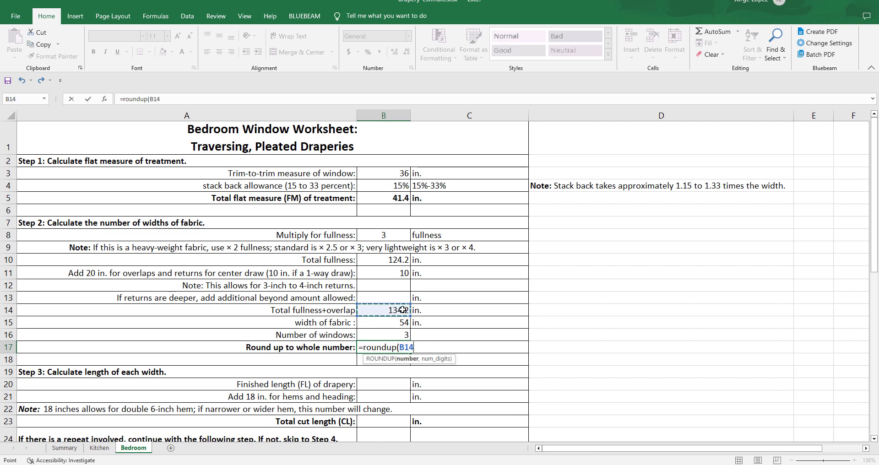
pyautogui.write('/')
pyautogui.click(393, 323)
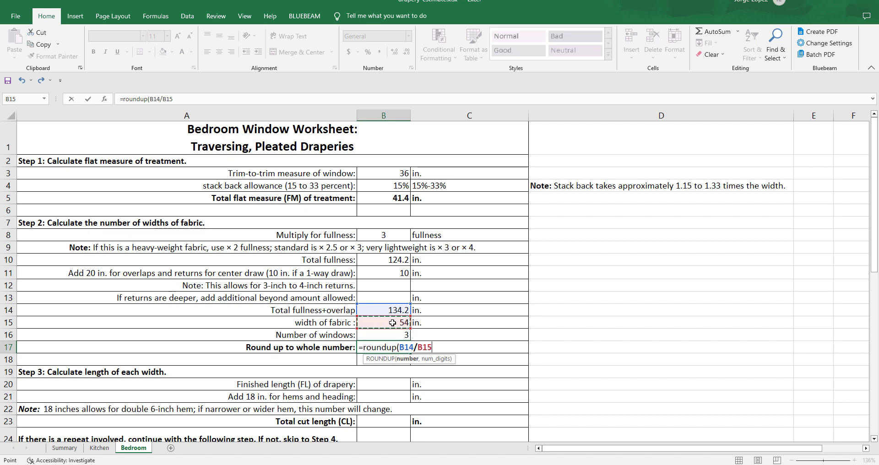
pyautogui.write('*')
pyautogui.click(395, 335)
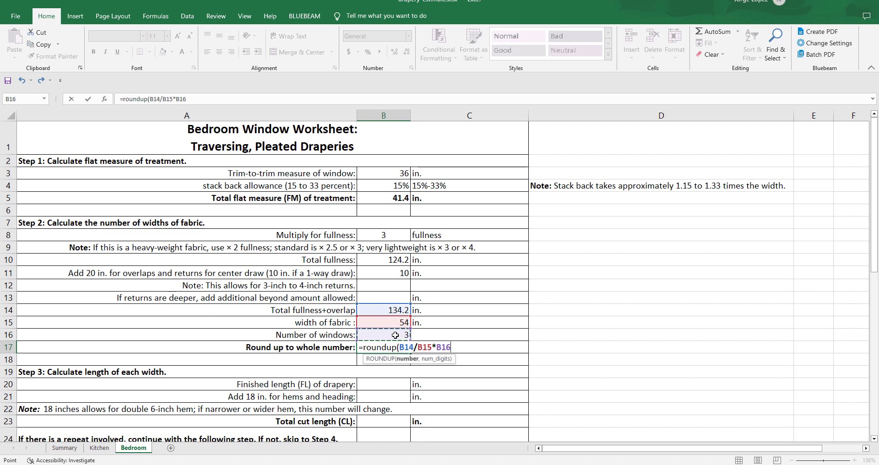
pyautogui.write(',0)')
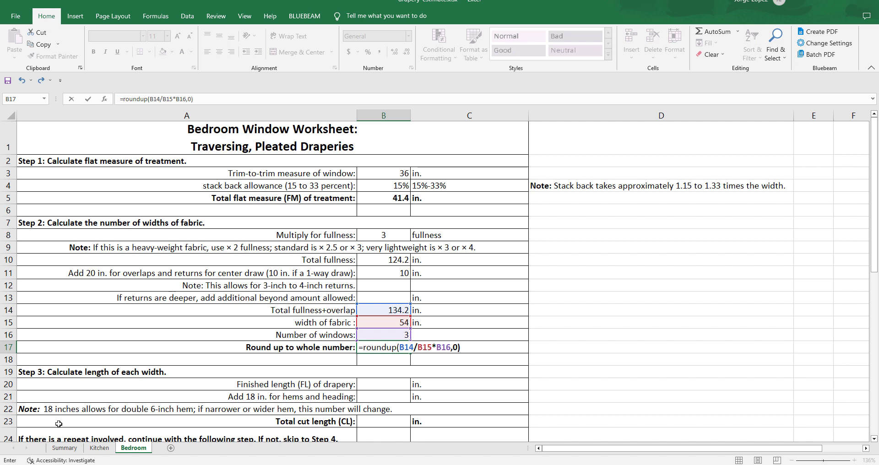
pyautogui.press('Return')
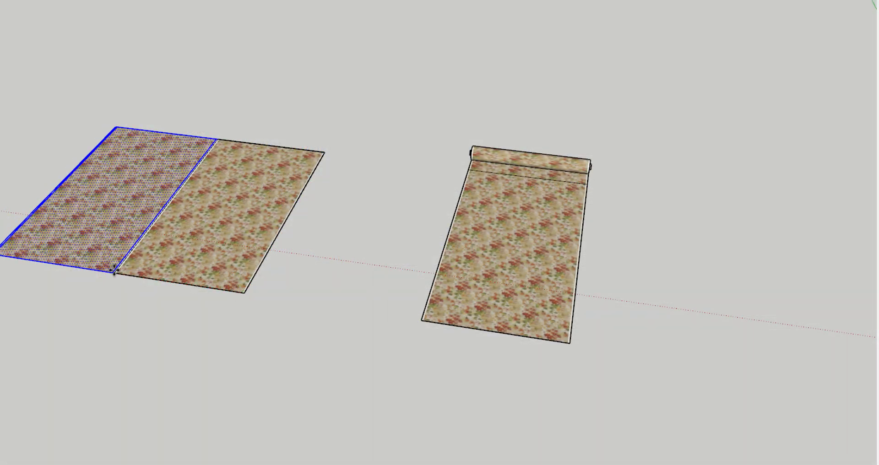
# - In SketchUp, multiply the copied fabric panel into a row with an x8 array, and return to Step 3 of the Excel Bedroom worksheet
pyautogui.write('x8')
pyautogui.press('Return')
pyautogui.scroll(-6, 261, 247)
pyautogui.scroll(2, 192, 210)
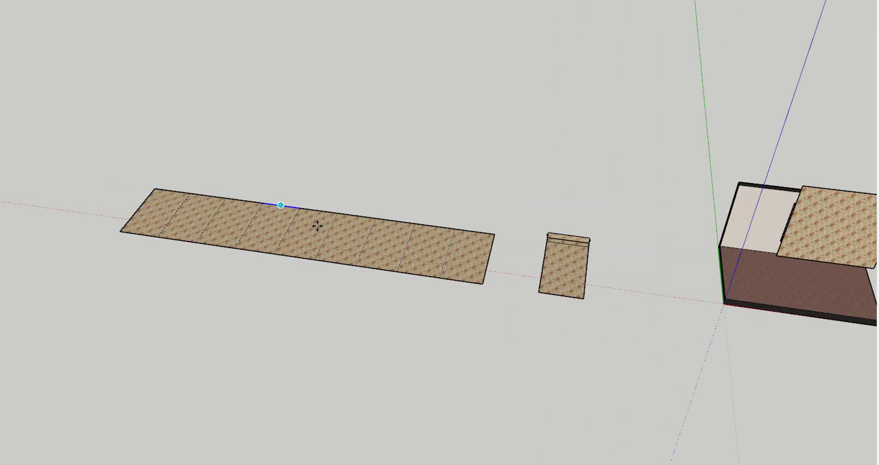
pyautogui.scroll(4, 318, 364)
pyautogui.scroll(-1, 193, 450)
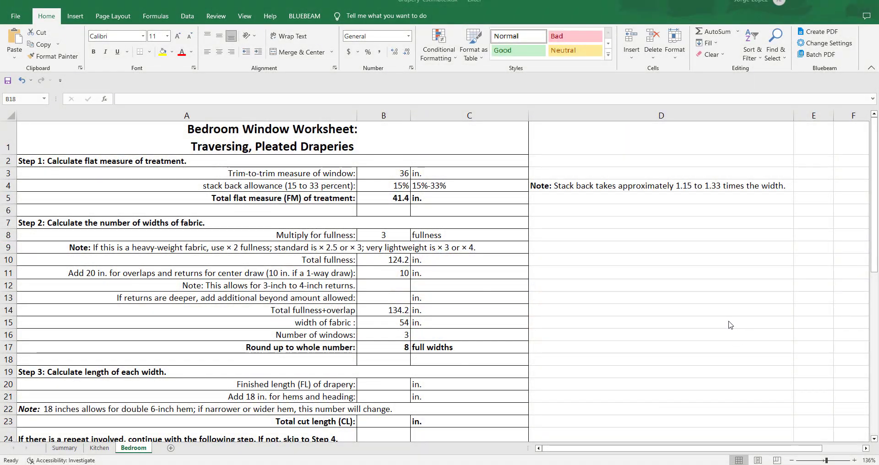
pyautogui.scroll(-4, 731, 325)
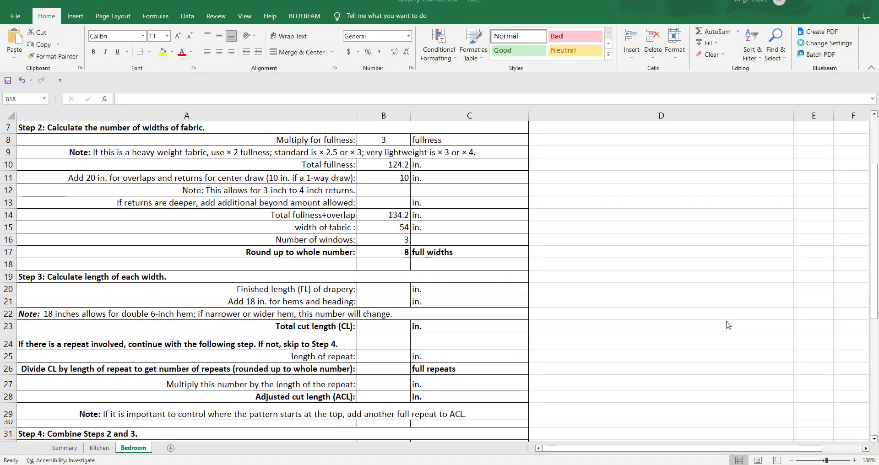
# - Enter 90.7 as the finished length of the drapery in cell B20
pyautogui.scroll(-1, 728, 325)
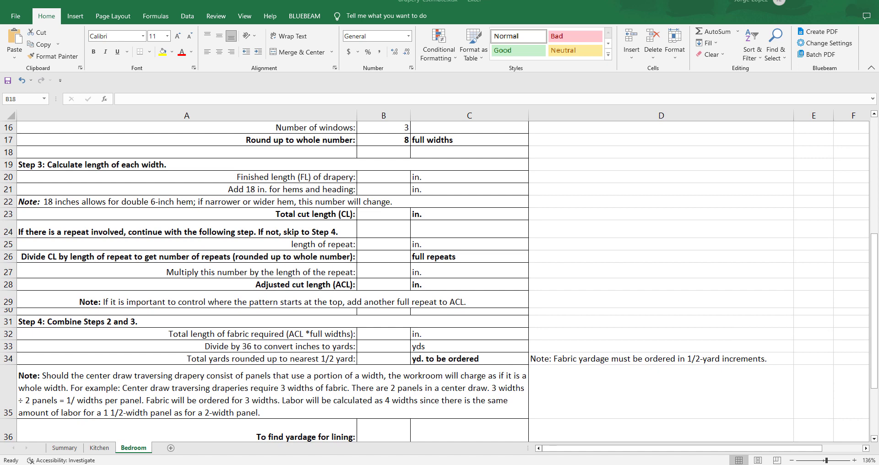
pyautogui.click(395, 176)
pyautogui.write('90.7')
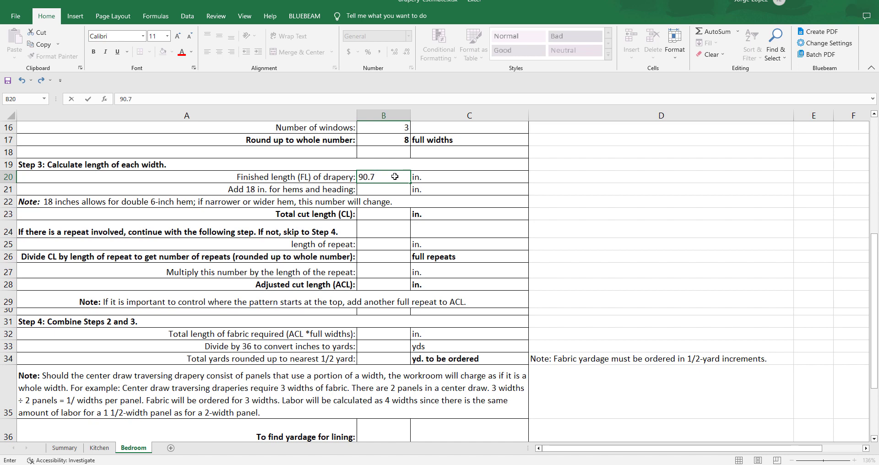
pyautogui.click(596, 223)
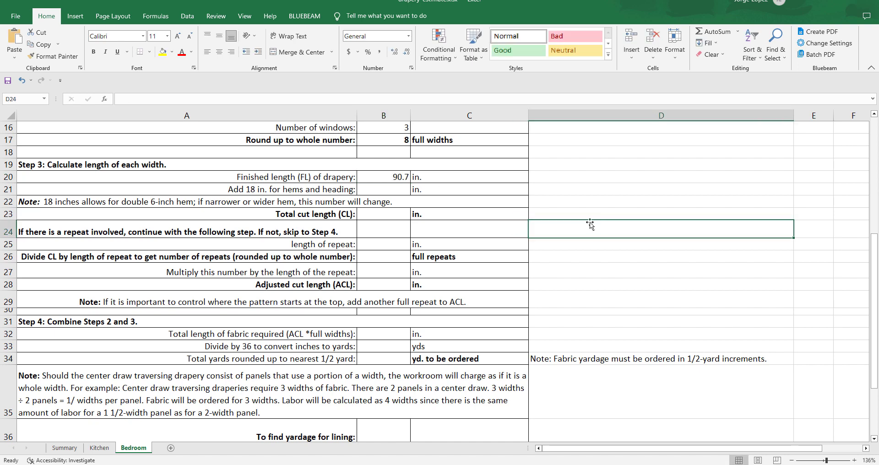
# - Switch to the SketchUp model and open the floral fabric panel in front of the wall for editing
pyautogui.click(399, 177)
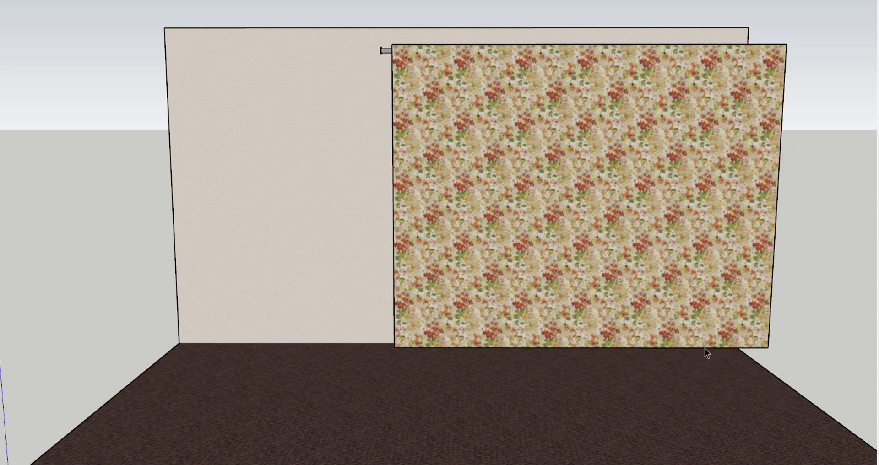
pyautogui.click(705, 348)
pyautogui.doubleClick(705, 348)
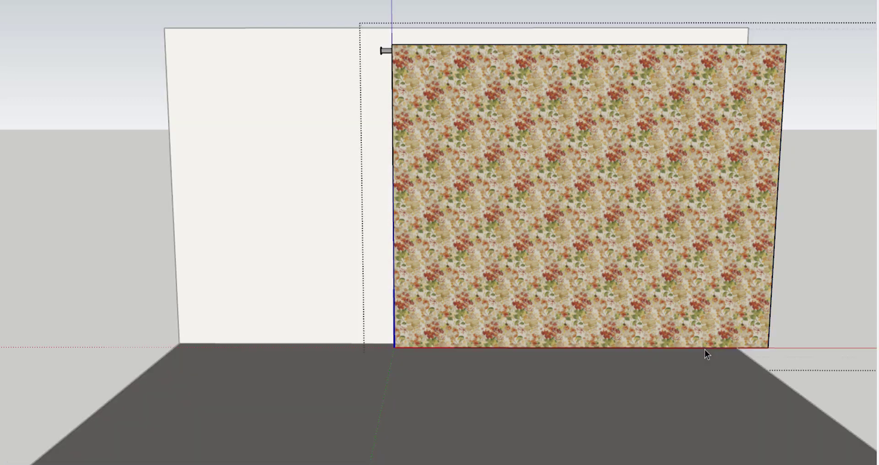
# - Try to shorten the fabric panel by moving its bottom edge up and its top edge down
pyautogui.press('m')
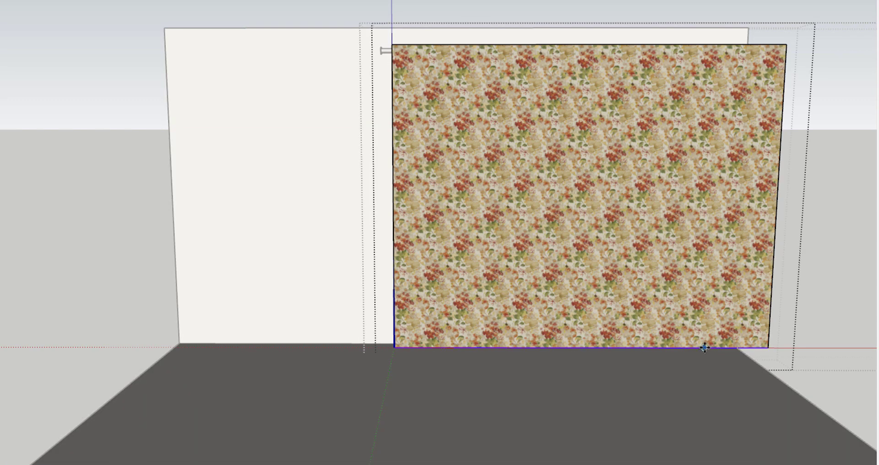
pyautogui.click(705, 348)
pyautogui.click(700, 328)
pyautogui.press('space')
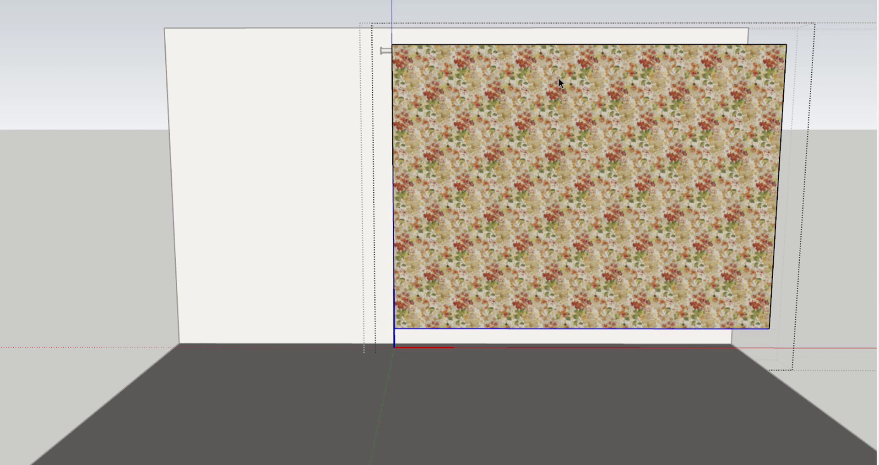
pyautogui.click(561, 46)
pyautogui.press('m')
pyautogui.click(561, 46)
pyautogui.write('20')
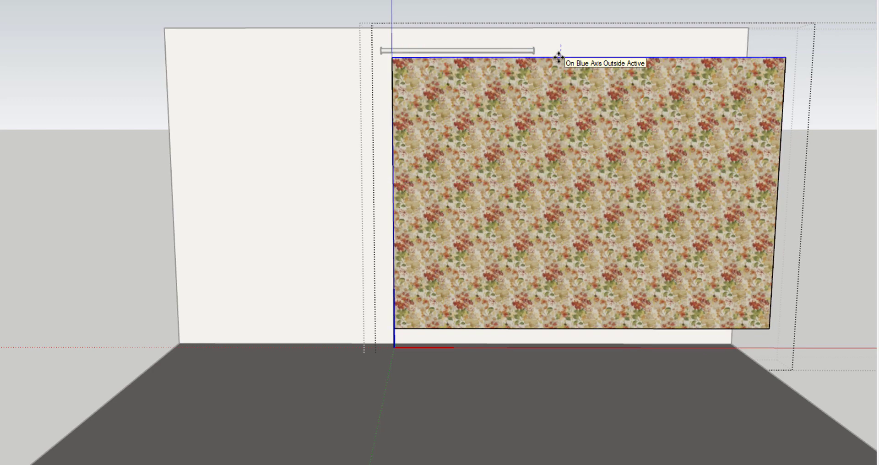
pyautogui.press('Return')
pyautogui.press('space')
pyautogui.click(132, 122)
pyautogui.moveTo(132, 122); pyautogui.dragTo(135, 167)
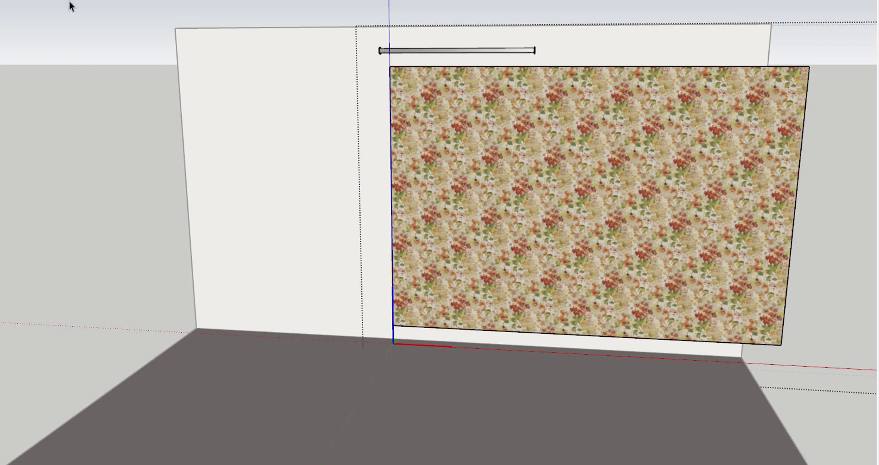
# - Undo the moves of the fabric panel's top and bottom edges
pyautogui.hotkey('ctrl', 'z')
pyautogui.hotkey('ctrl', 'z')
pyautogui.hotkey('ctrl', 'z')
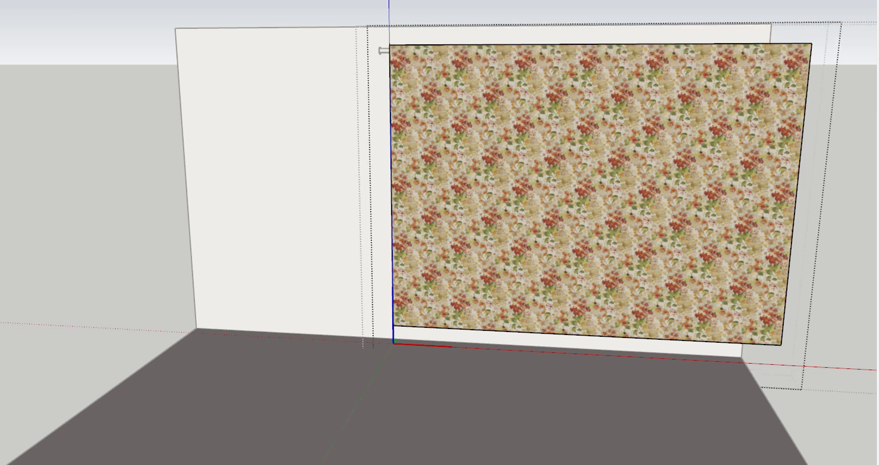
# - Lengthen the fabric panel by moving its top edge straight up along the blue axis, leaving the edge deselected
pyautogui.click(475, 46)
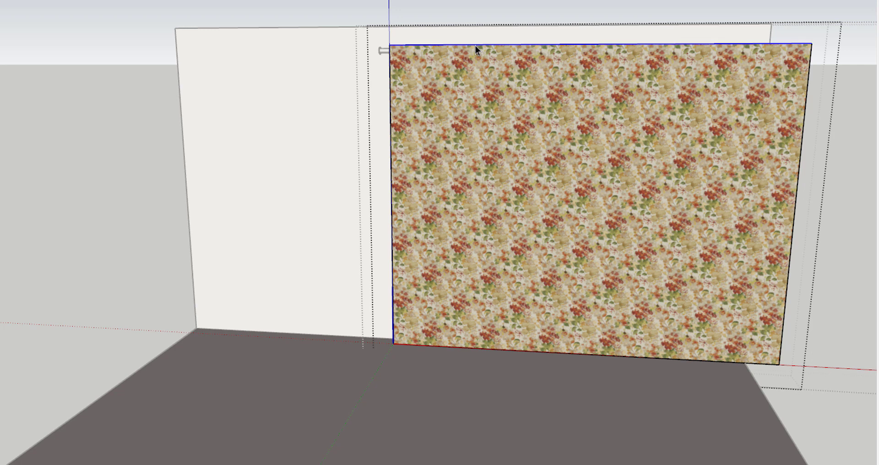
pyautogui.press('m')
pyautogui.click(475, 45)
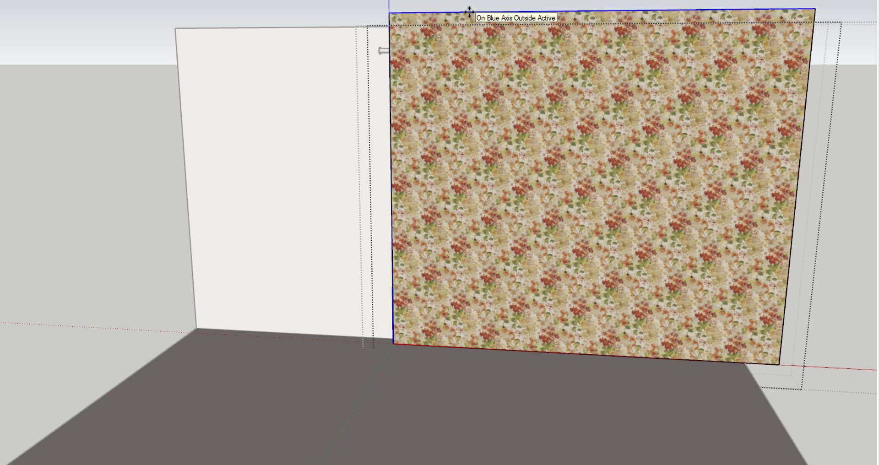
pyautogui.press('Return')
pyautogui.press('space')
pyautogui.scroll(-3, 372, 206)
pyautogui.moveTo(370, 209); pyautogui.dragTo(495, 210)
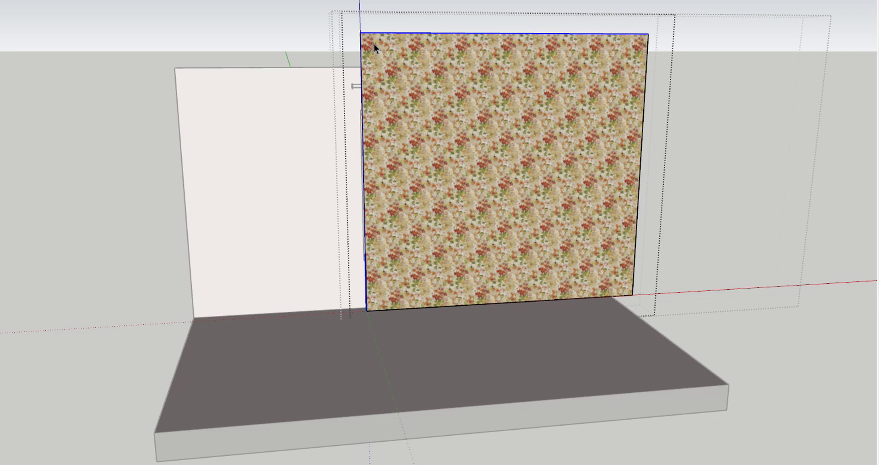
pyautogui.click(140, 230)
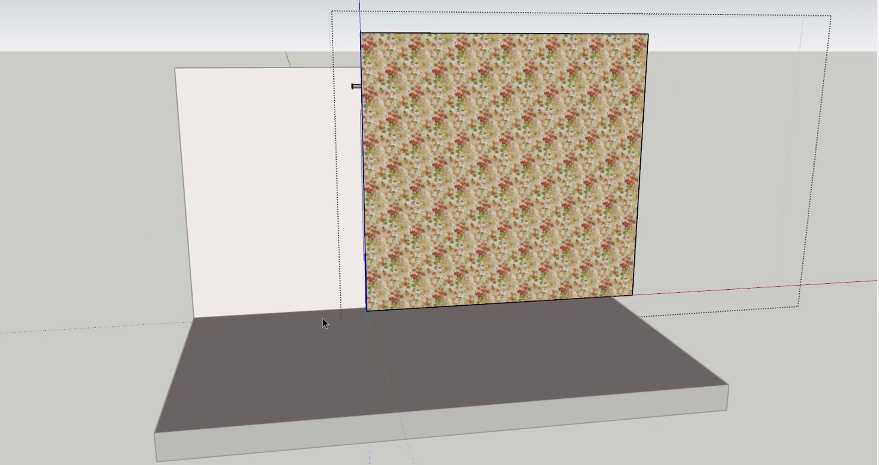
pyautogui.moveTo(492, 338); pyautogui.dragTo(180, 275)
pyautogui.click(180, 279)
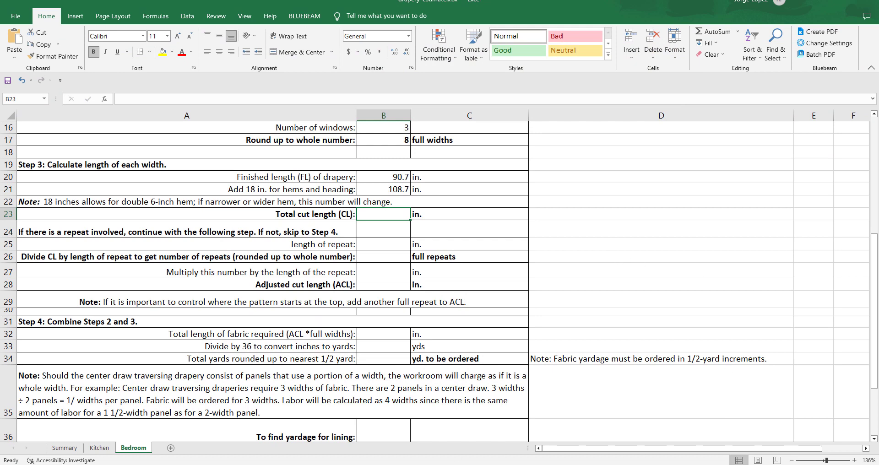
# - Back in Excel, enter 18 for hems and heading in cell B21 and calculate the total cut length in B23 with =B20+B21
pyautogui.write('18')
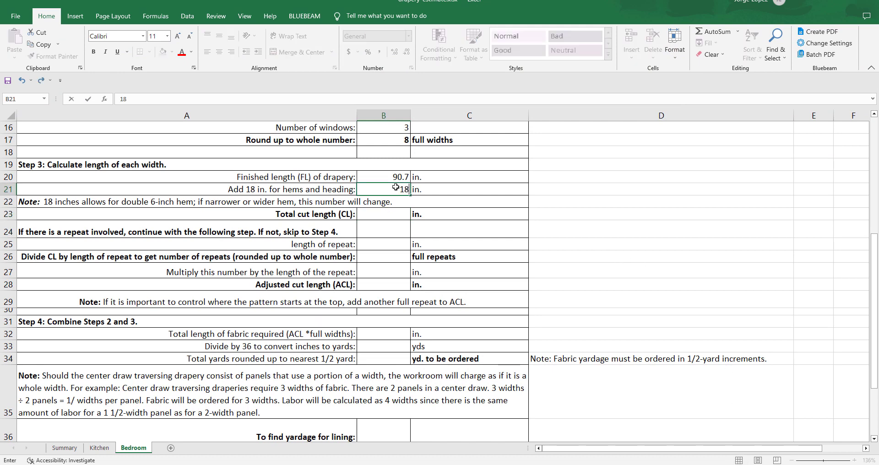
pyautogui.press('Return')
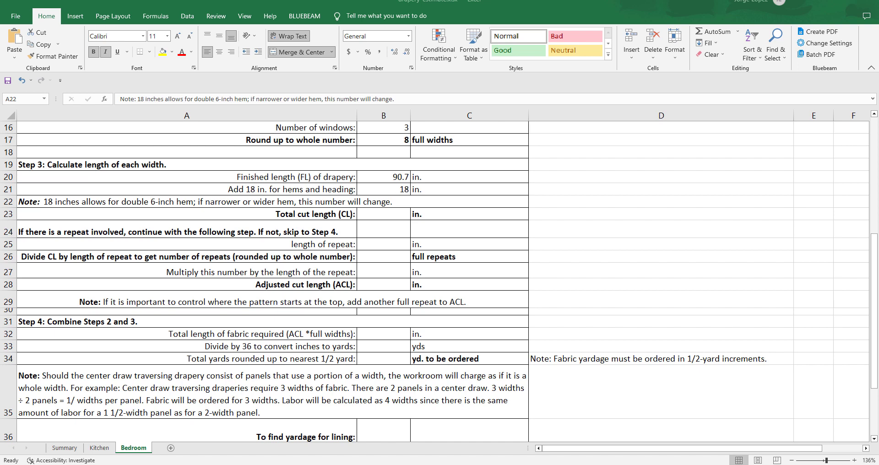
pyautogui.click(384, 214)
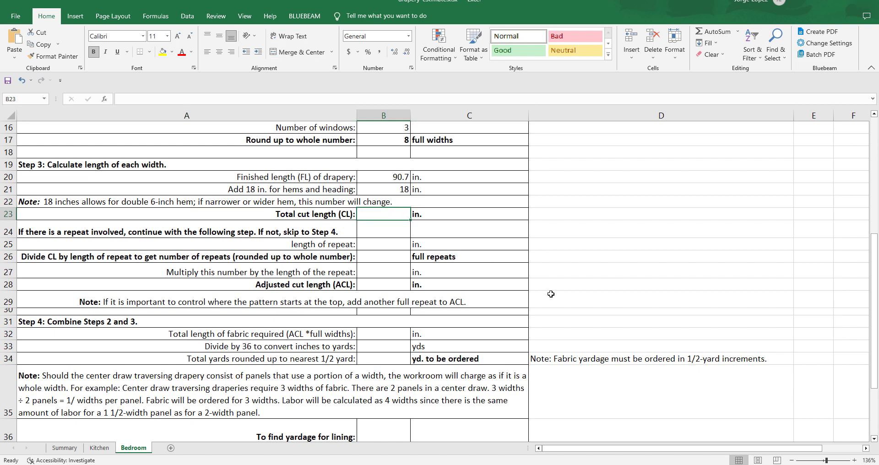
pyautogui.write('=')
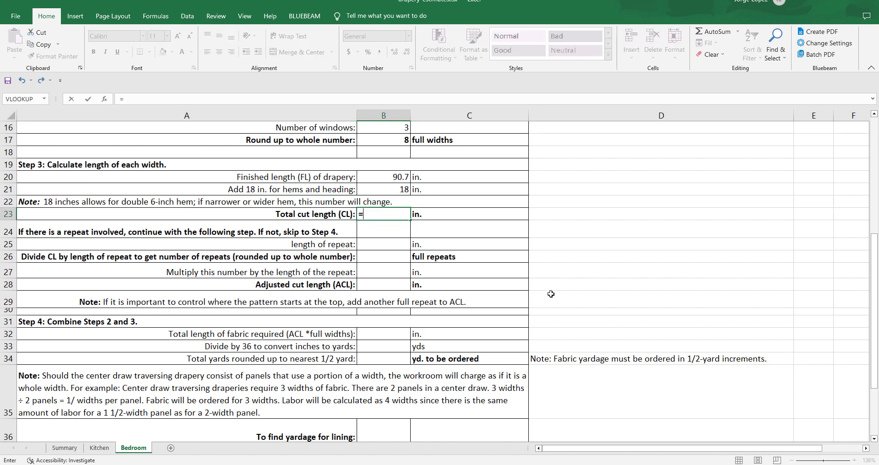
pyautogui.click(401, 177)
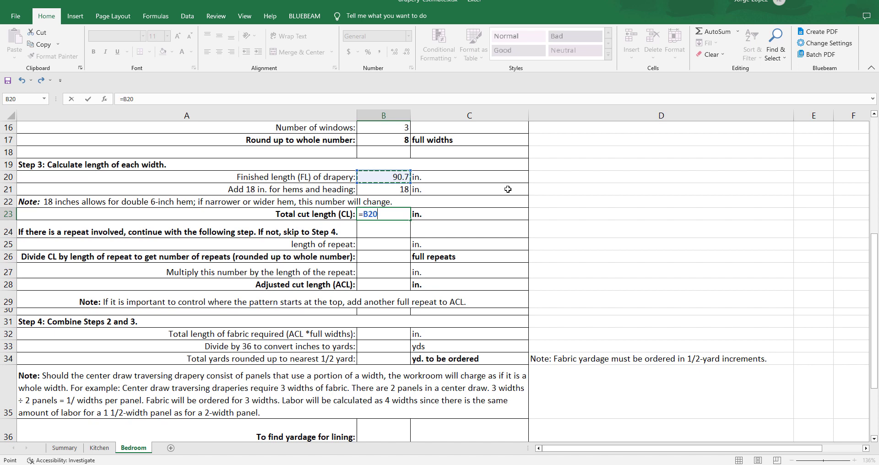
pyautogui.write('+')
pyautogui.click(376, 194)
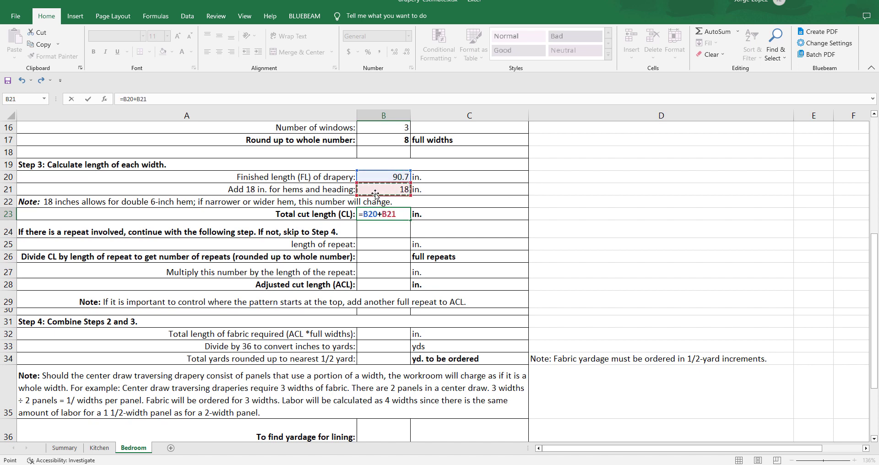
pyautogui.press('Return')
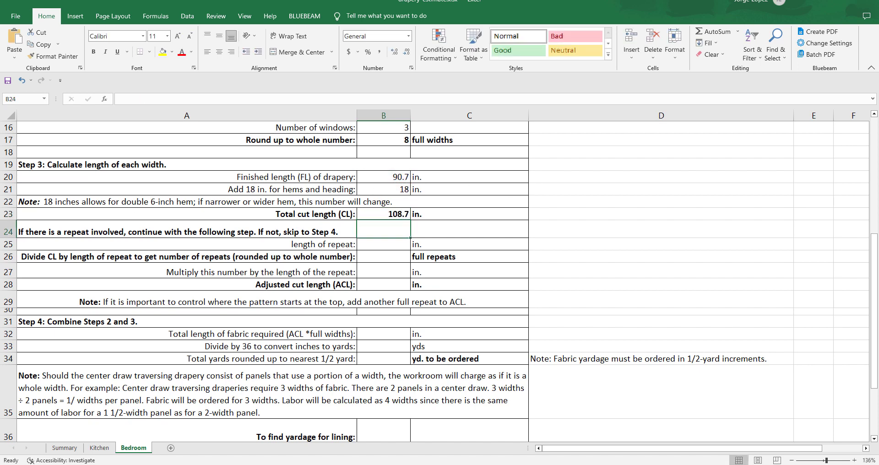
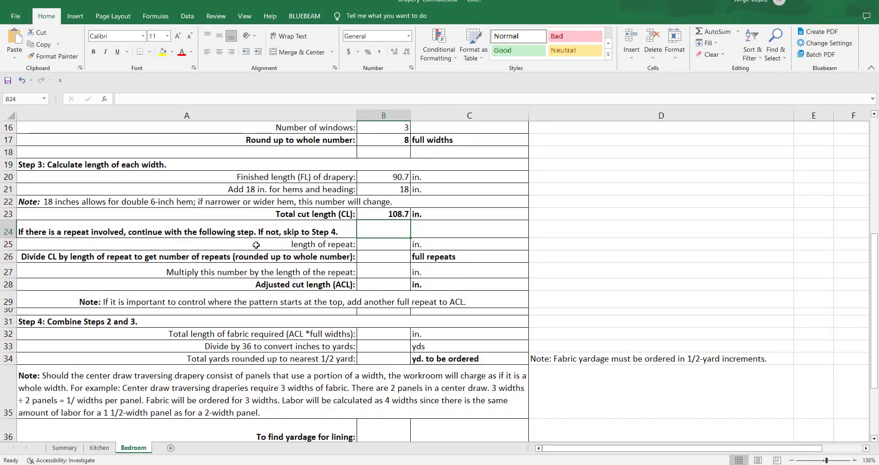
# - Enter 18 as the length of repeat in cell B25
pyautogui.click(380, 247)
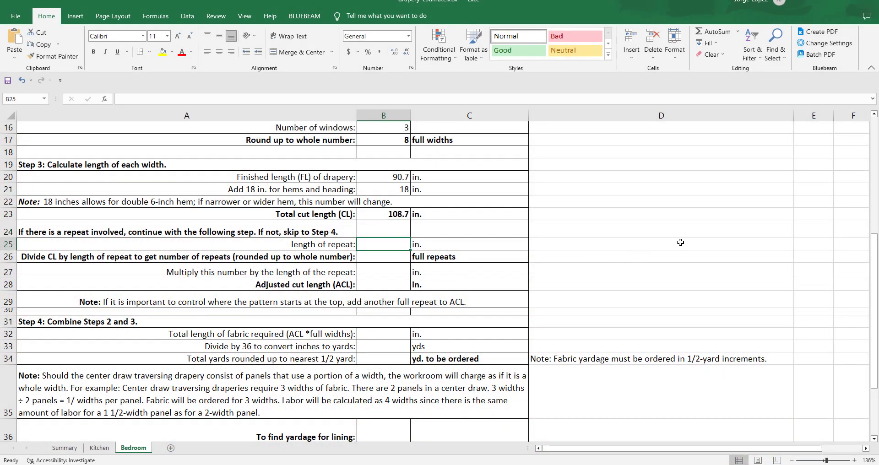
pyautogui.write('18')
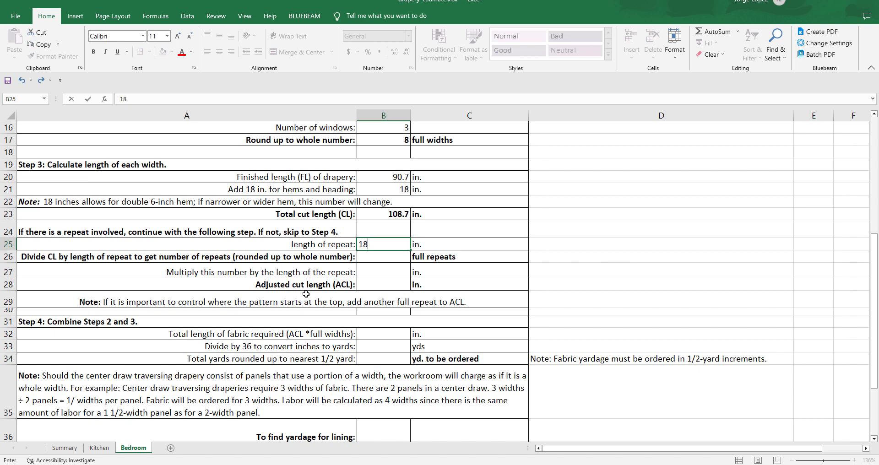
pyautogui.click(400, 256)
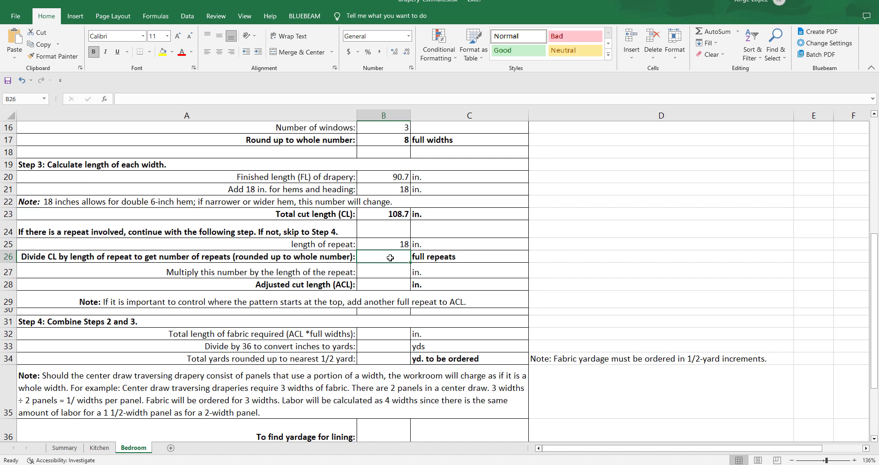
# - Calculate the number of full repeats in cell B26 with the formula =ROUNDUP(B23/B25,0)
pyautogui.write('=')
pyautogui.click(394, 212)
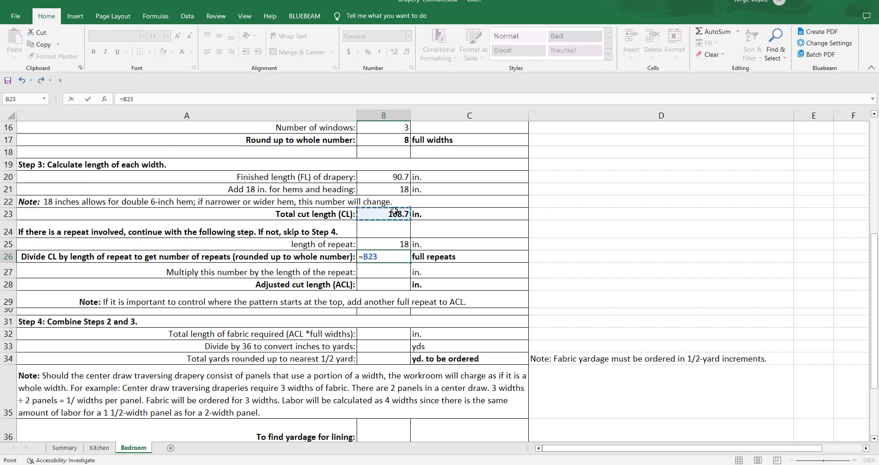
pyautogui.write('/')
pyautogui.click(403, 244)
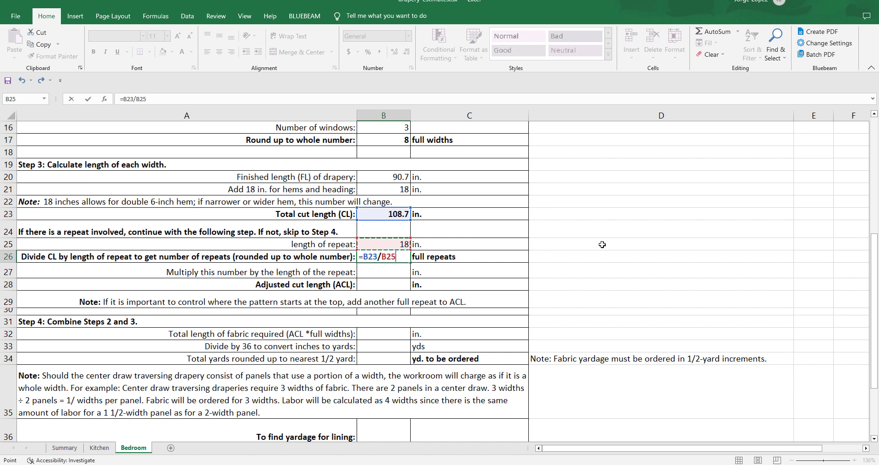
pyautogui.click(363, 257)
pyautogui.write('roundup')
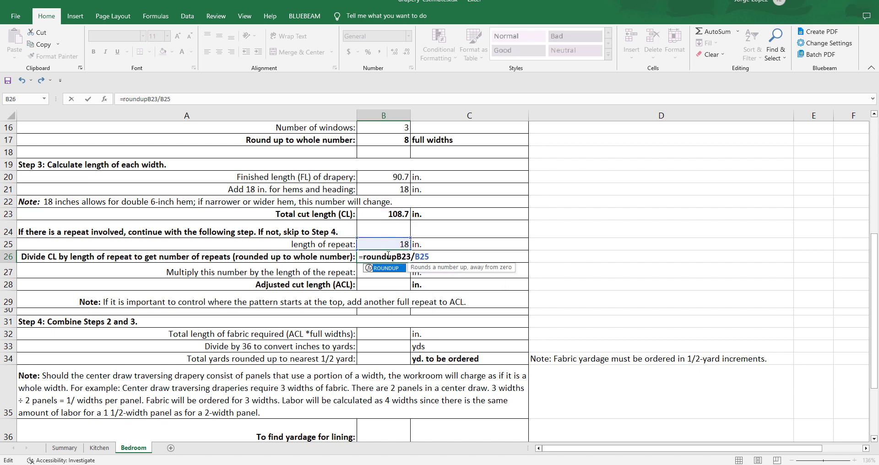
pyautogui.write('(')
pyautogui.click(436, 258)
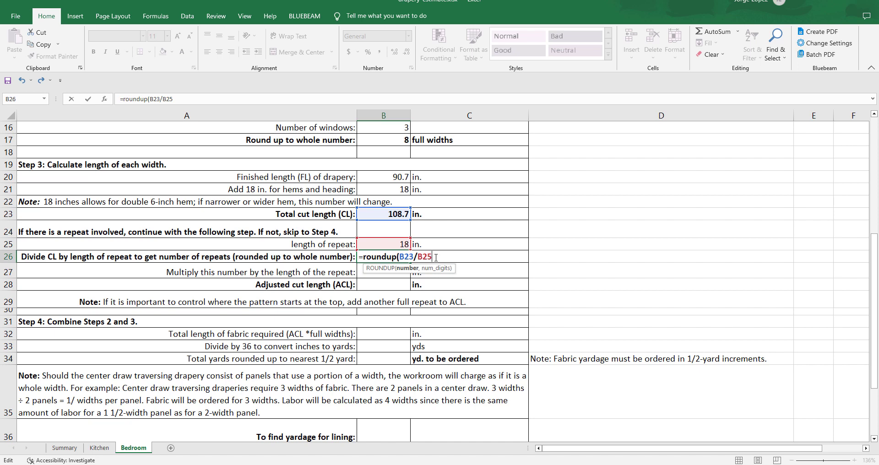
pyautogui.write(',0)')
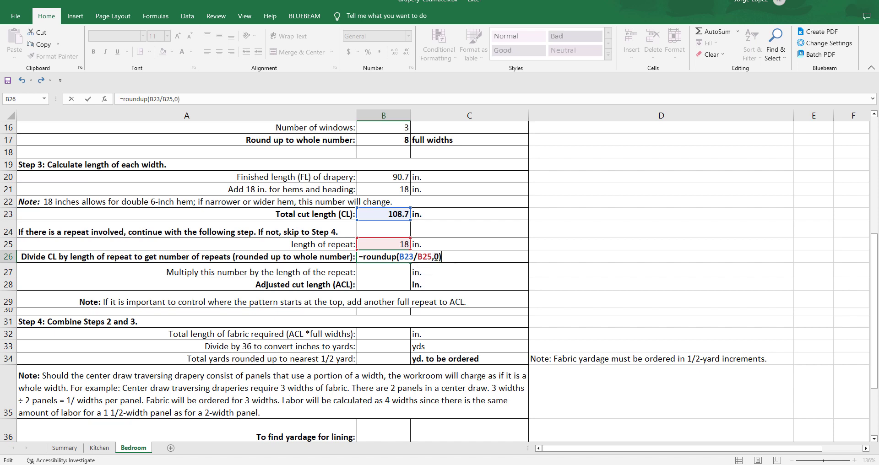
pyautogui.press('Return')
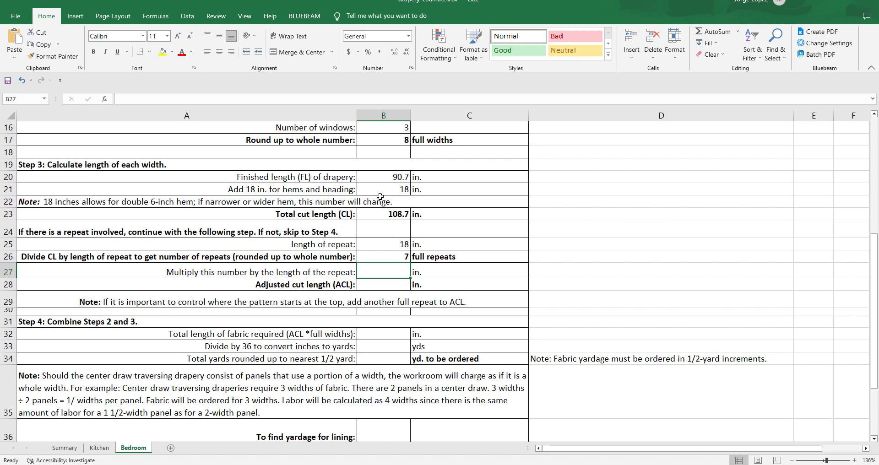
# - Calculate the adjusted cut length in cell B28 with the formula =B25*B26
pyautogui.scroll(1, 435, 215)
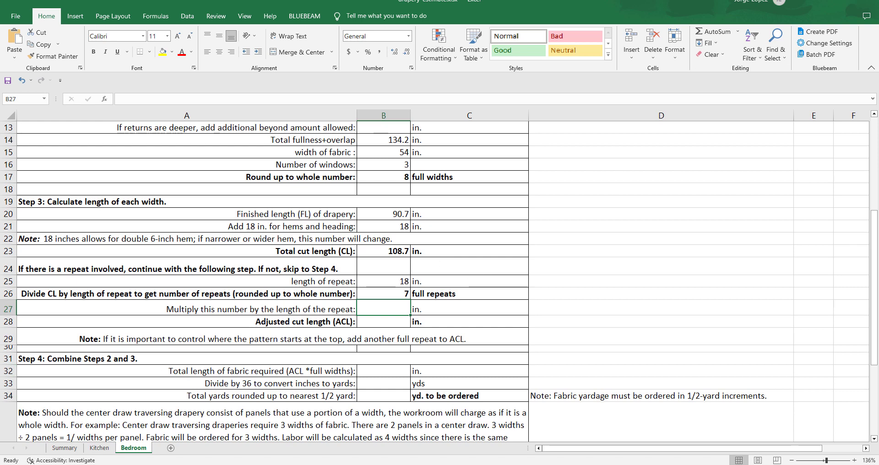
pyautogui.click(400, 322)
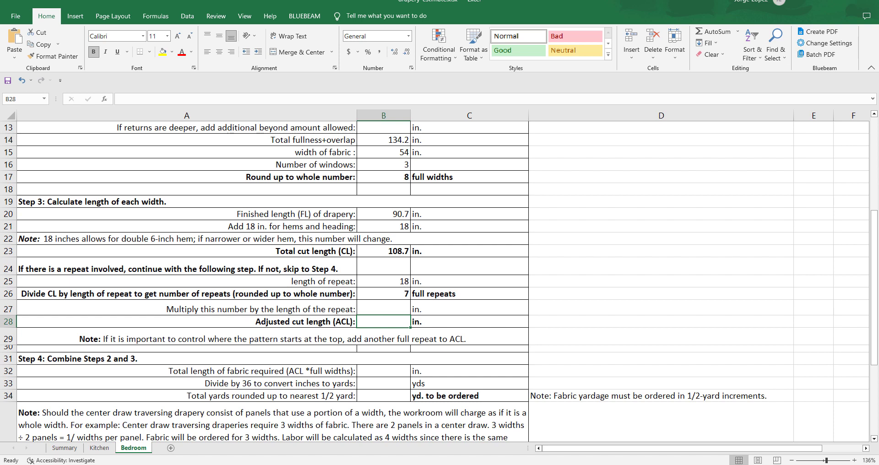
pyautogui.write('=')
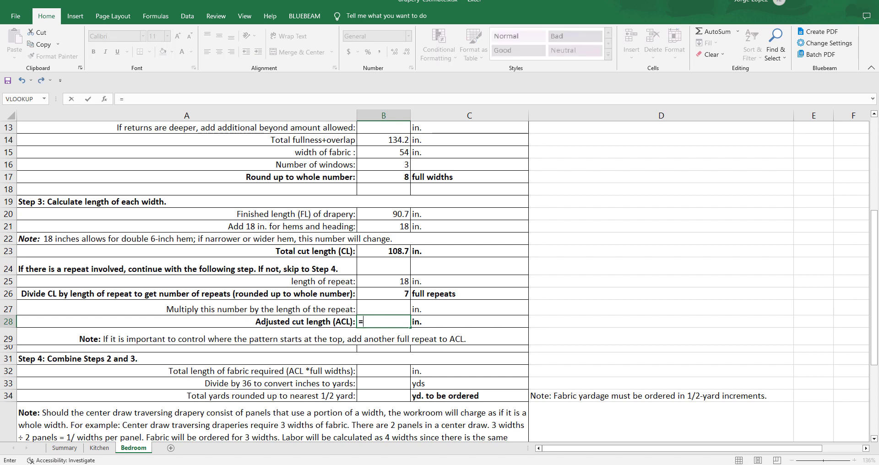
pyautogui.click(380, 283)
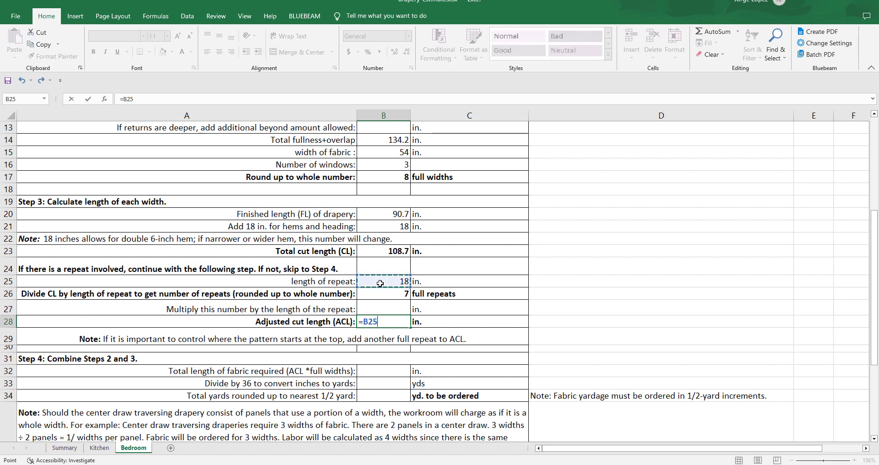
pyautogui.write('*')
pyautogui.click(382, 296)
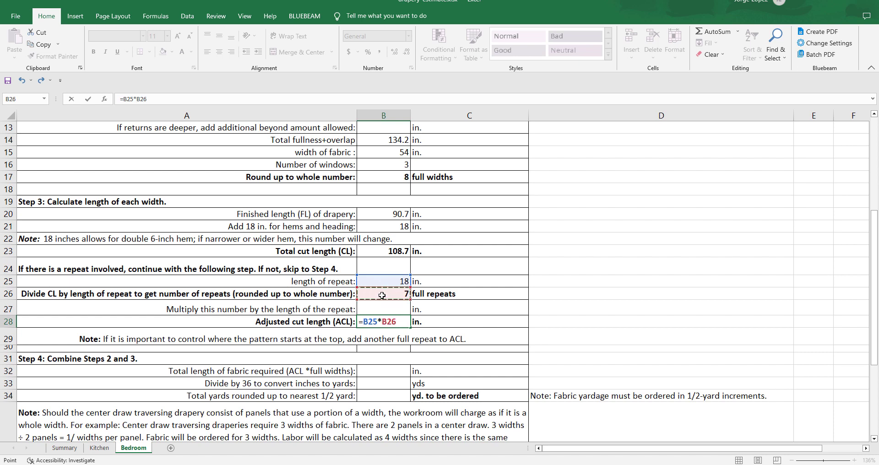
pyautogui.press('Return')
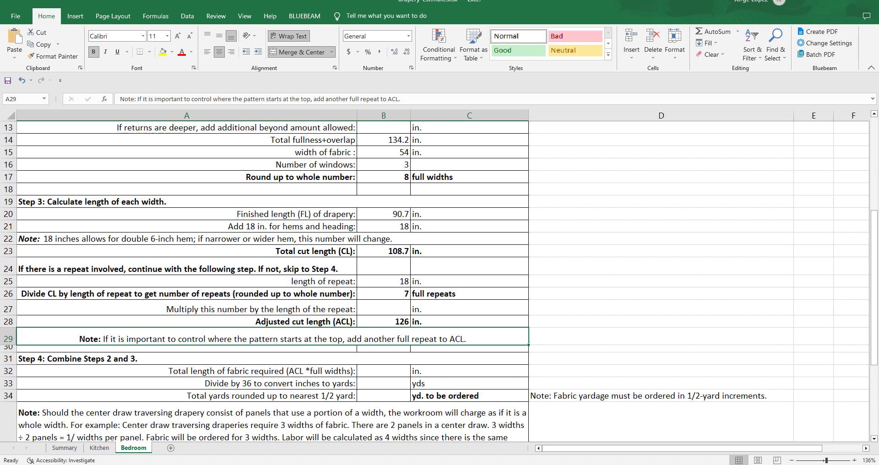
# - Calculate the total length of fabric required in cell B32 with the formula =B28*B17
pyautogui.scroll(-2, 97, 277)
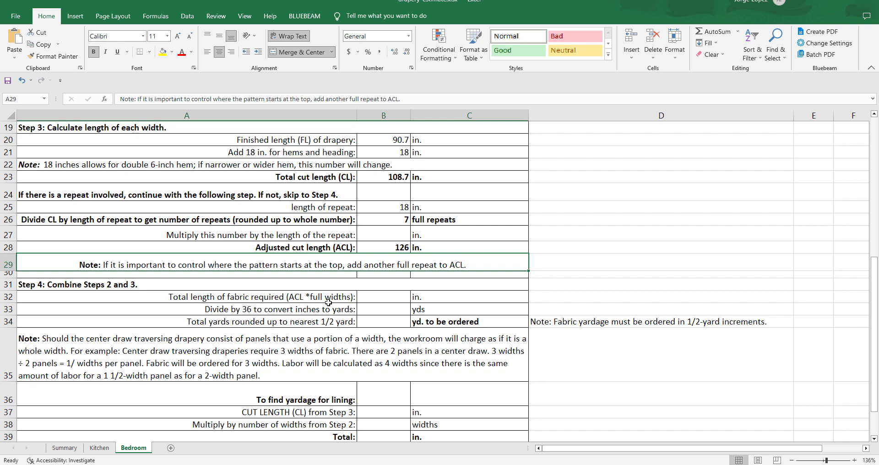
pyautogui.scroll(2, 536, 308)
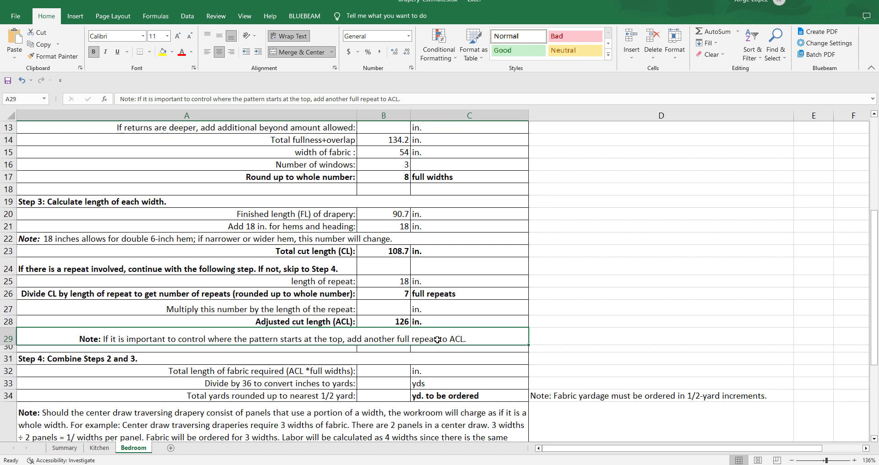
pyautogui.click(384, 371)
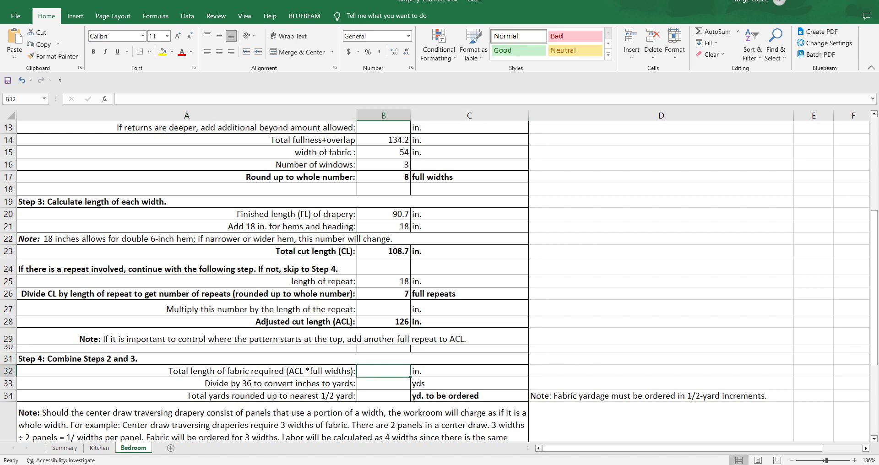
pyautogui.write('=')
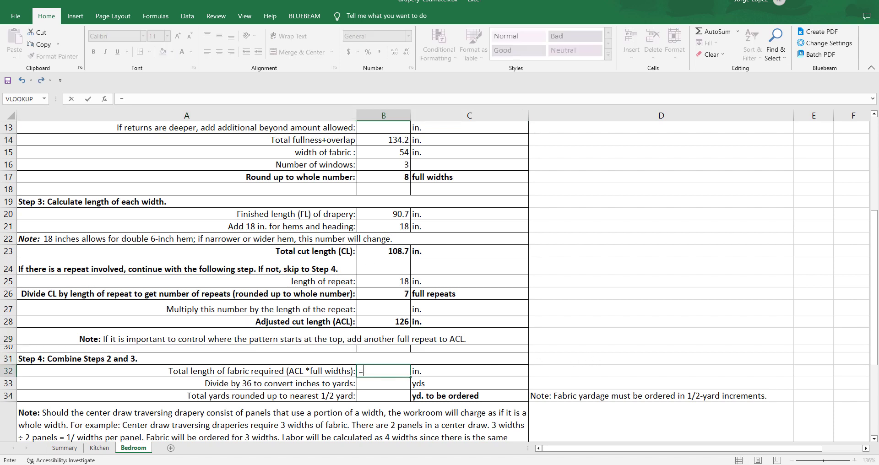
pyautogui.click(383, 322)
pyautogui.write('*')
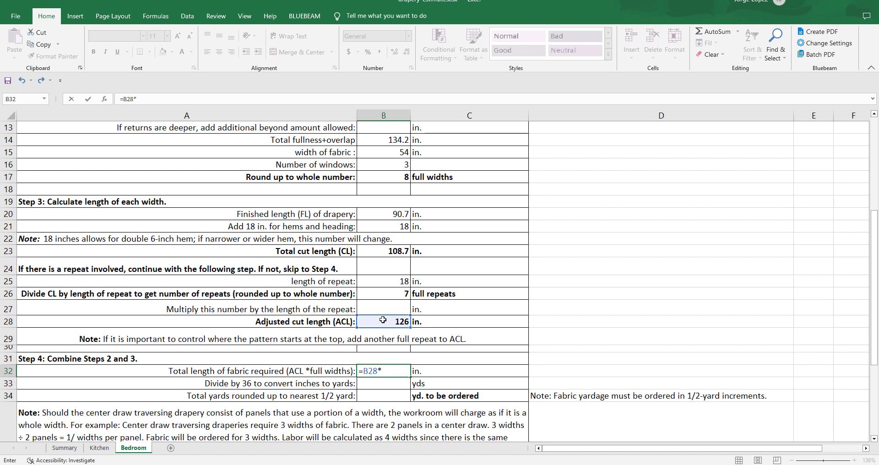
pyautogui.click(399, 175)
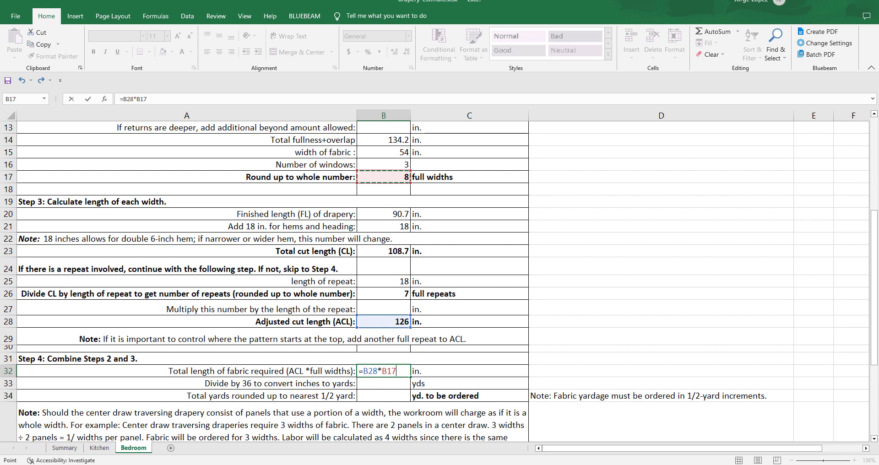
pyautogui.press('Return')
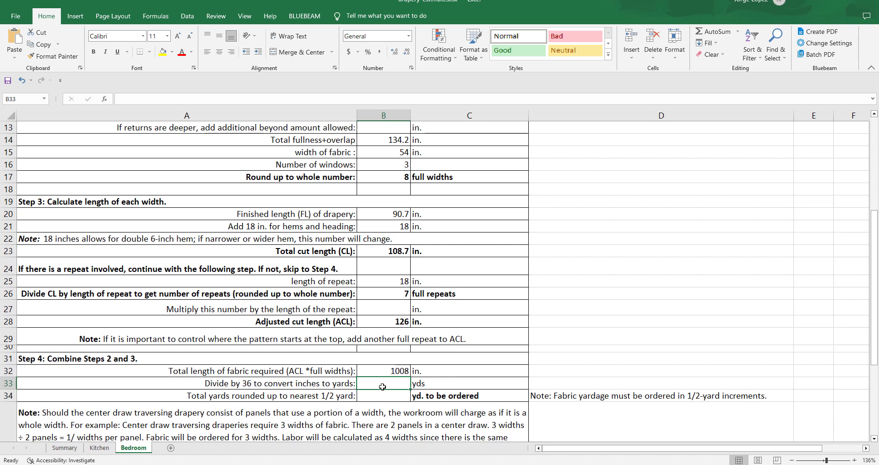
# - Convert the total fabric length to yards in cell B33 with the formula =B32/36
pyautogui.write('=')
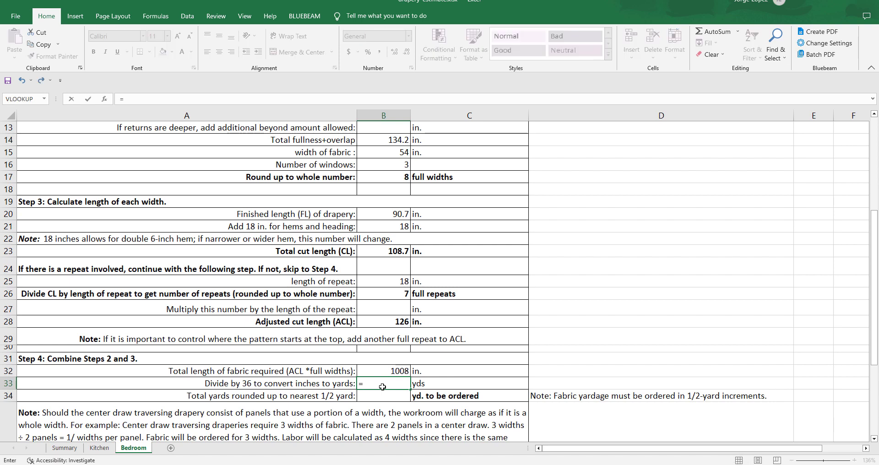
pyautogui.click(388, 370)
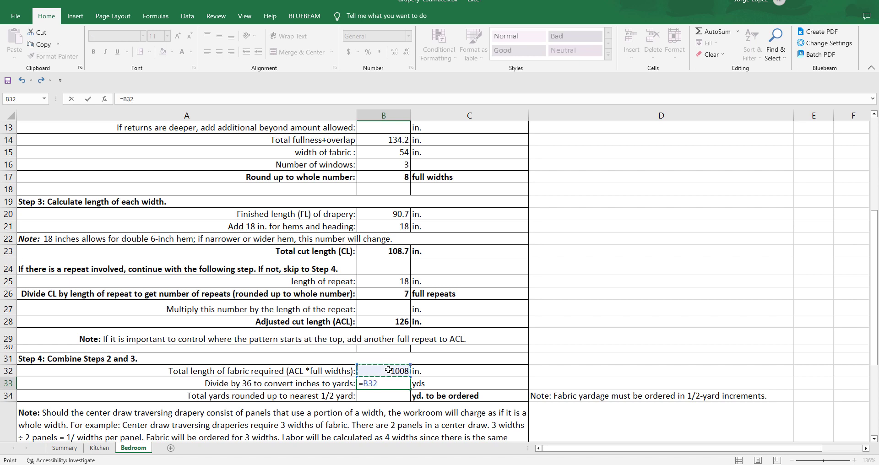
pyautogui.write('/36')
pyautogui.press('Return')
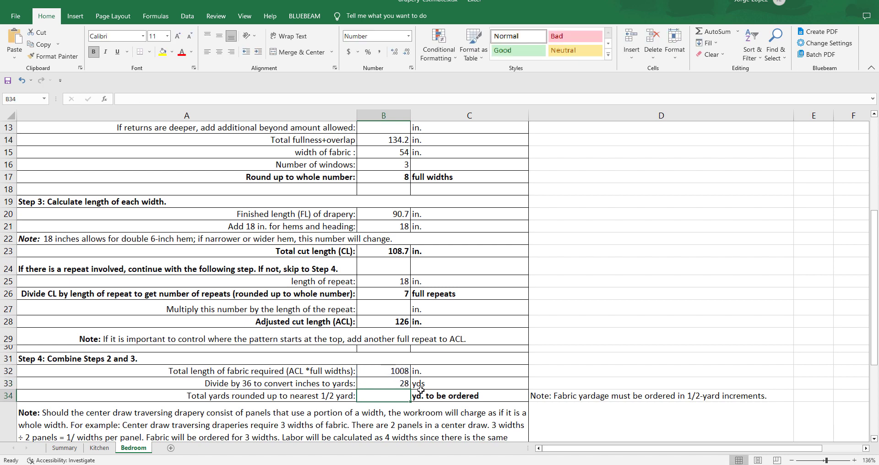
# - Round the yardage up to the nearest half yard in cell B34 with the formula =CEILING(B33,.5)
pyautogui.scroll(-2, 376, 355)
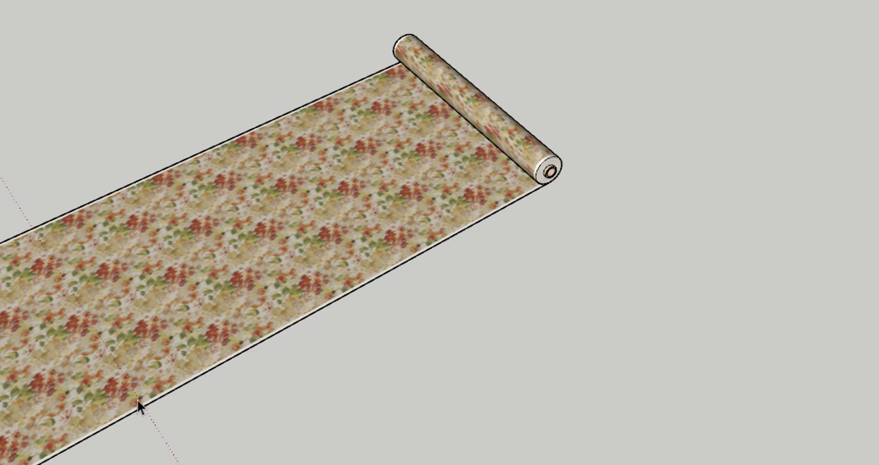
pyautogui.scroll(-3, 183, 367)
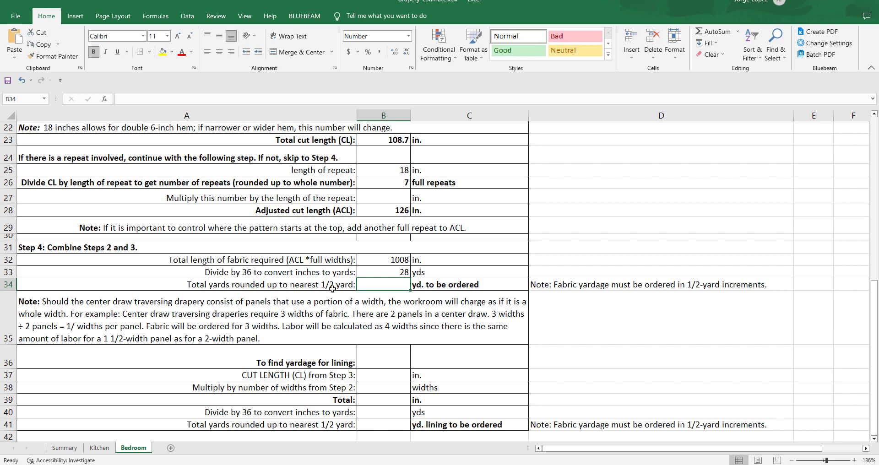
pyautogui.doubleClick(376, 284)
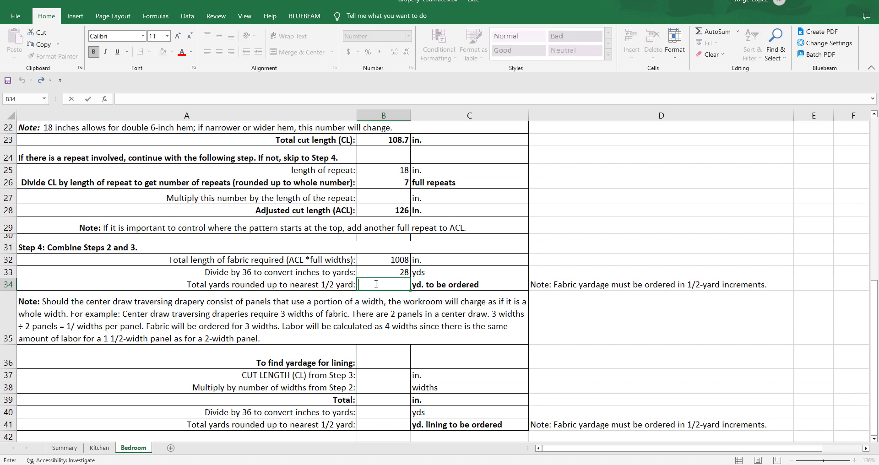
pyautogui.write('=cei')
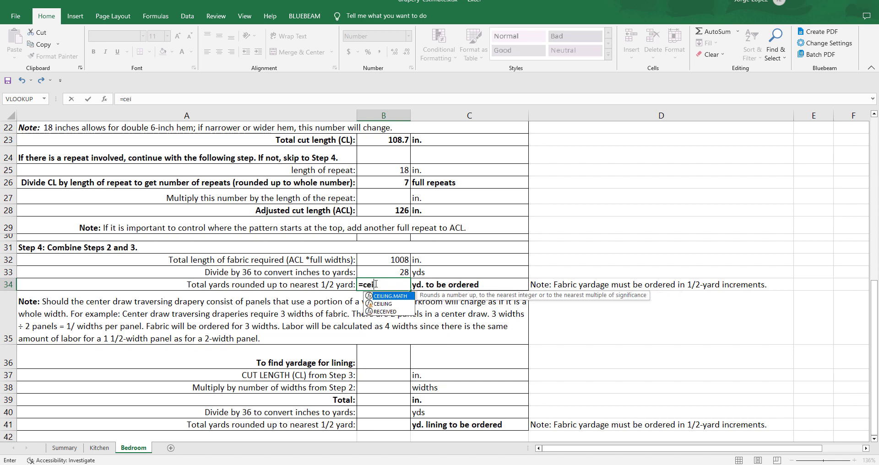
pyautogui.write('ling(')
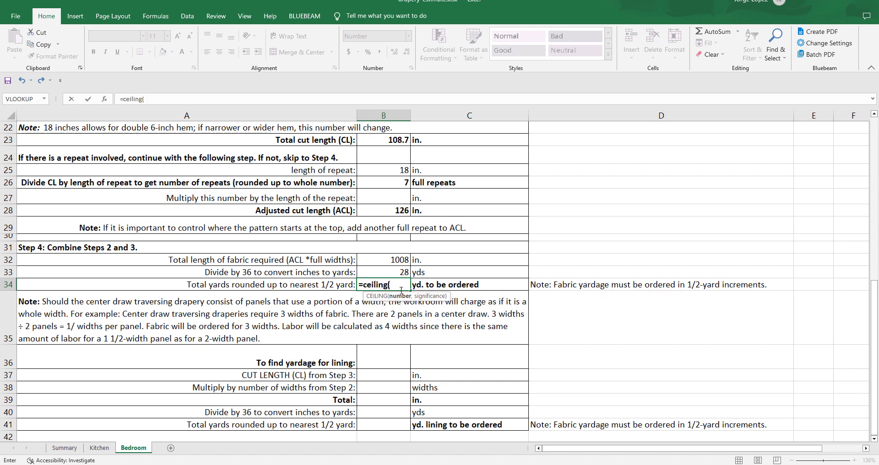
pyautogui.click(400, 272)
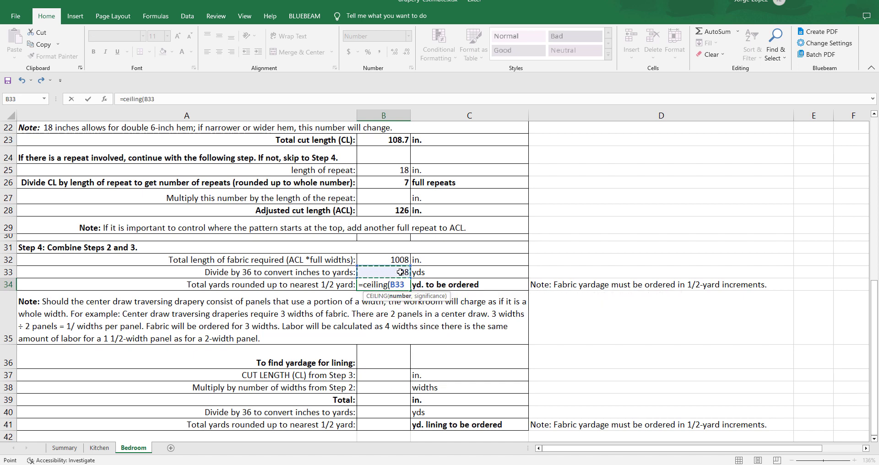
pyautogui.write(',.5')
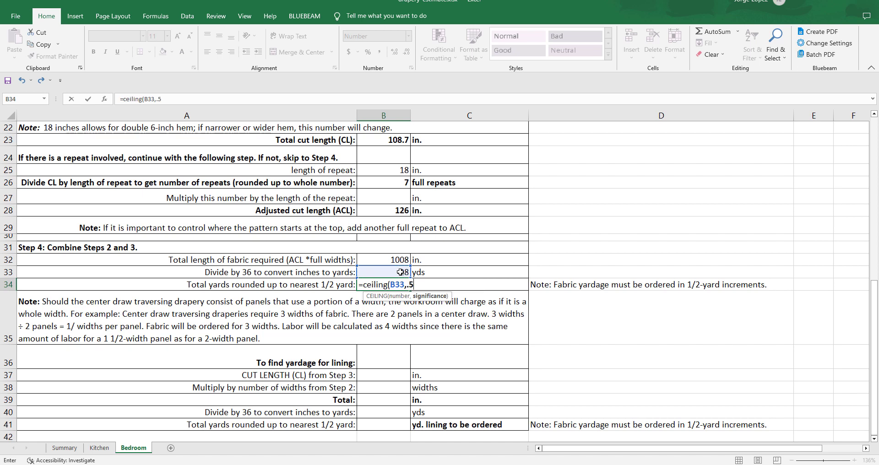
pyautogui.write(')')
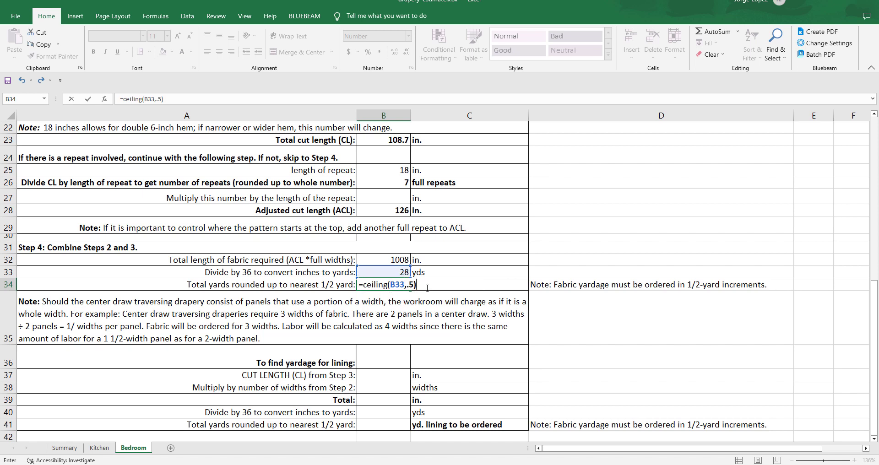
pyautogui.press('Return')
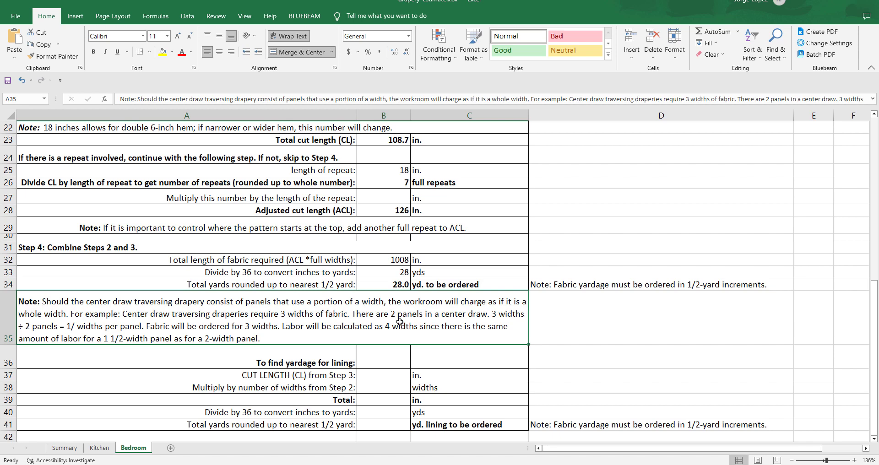
# - In the empty area beside the worksheet, enter 28.25 in cell F31 and =ROUNDUP(F31,0) in the cell below it
pyautogui.moveTo(561, 450); pyautogui.dragTo(598, 450)
pyautogui.click(526, 244)
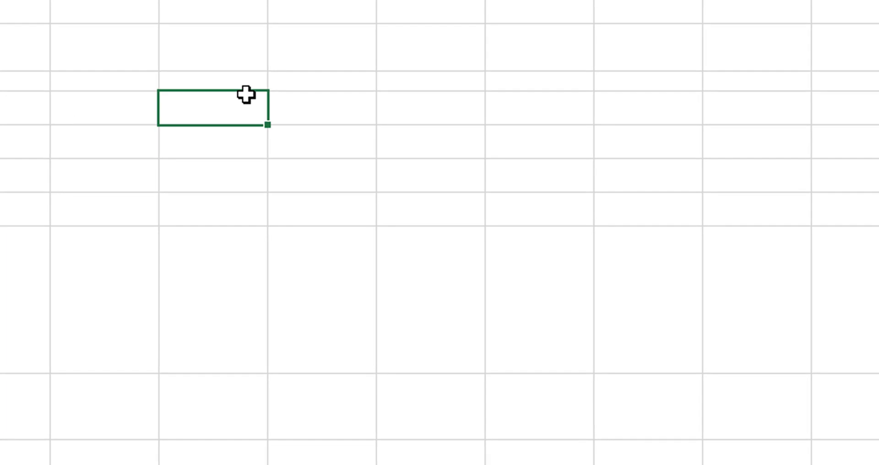
pyautogui.write('28.25')
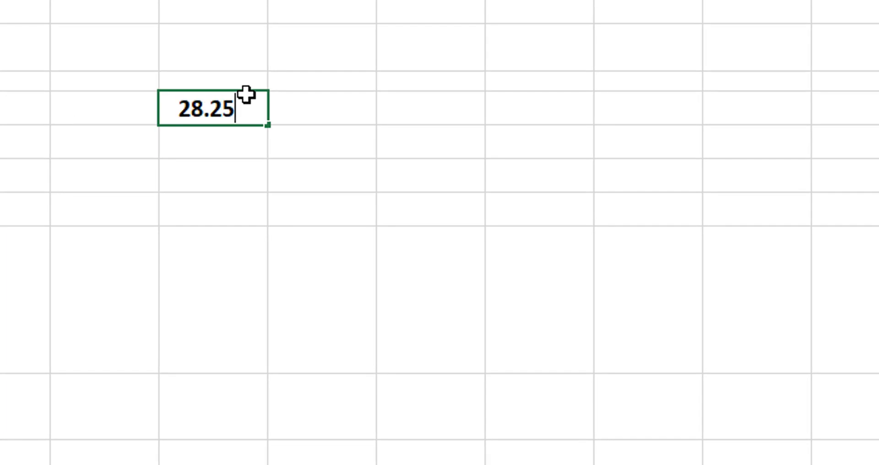
pyautogui.click(218, 153)
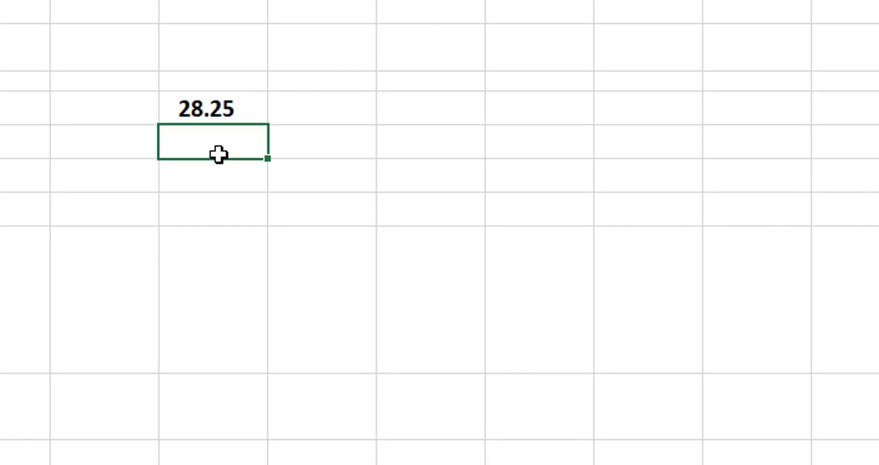
pyautogui.write('=roun')
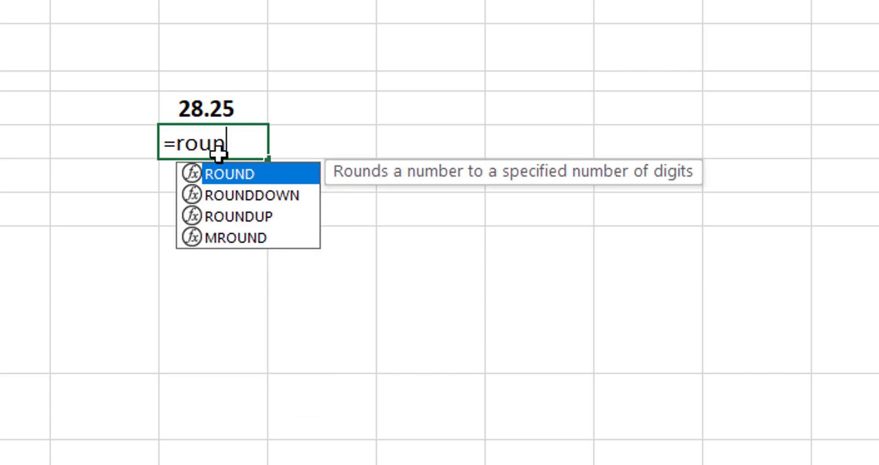
pyautogui.write('dup(')
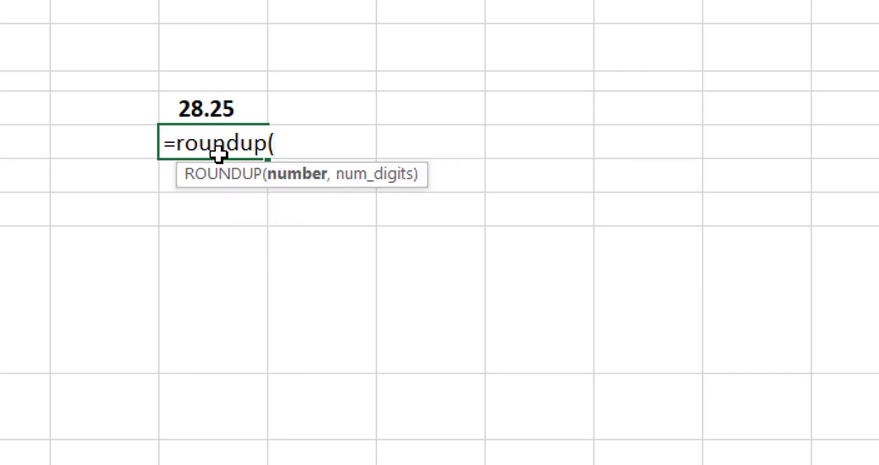
pyautogui.click(214, 115)
pyautogui.write(',0)')
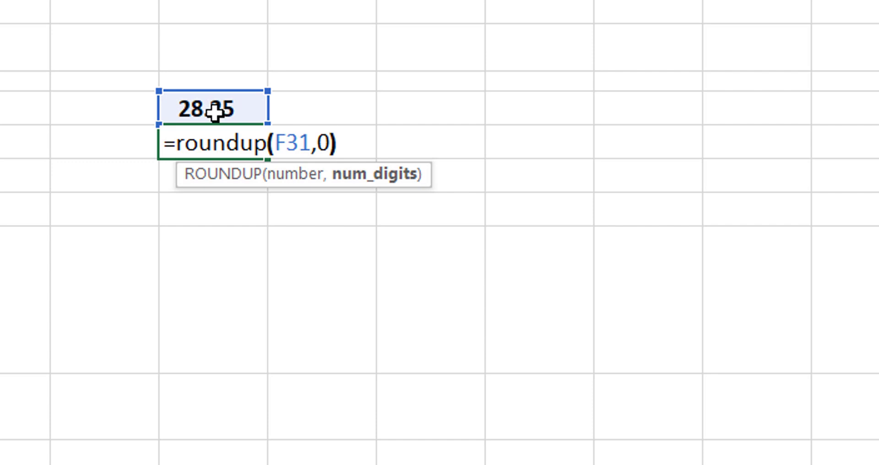
pyautogui.press('Return')
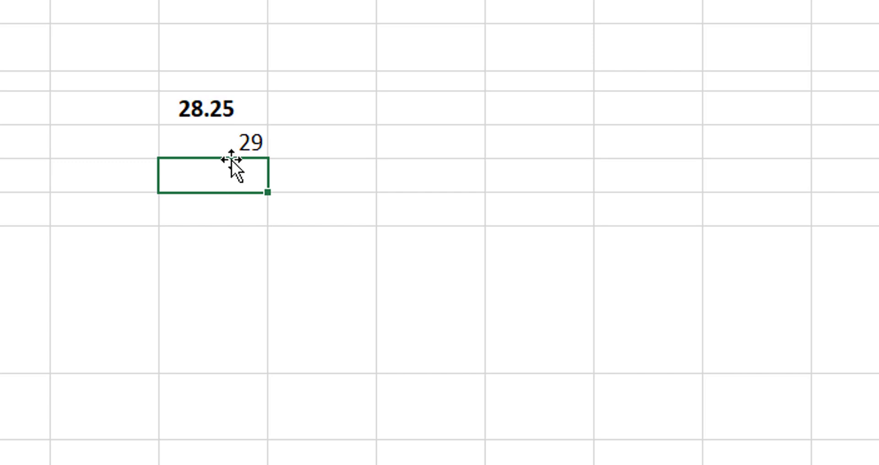
# - Change the number of digits in the ROUNDUP formula below the 28.25 test value to 1
pyautogui.click(231, 140)
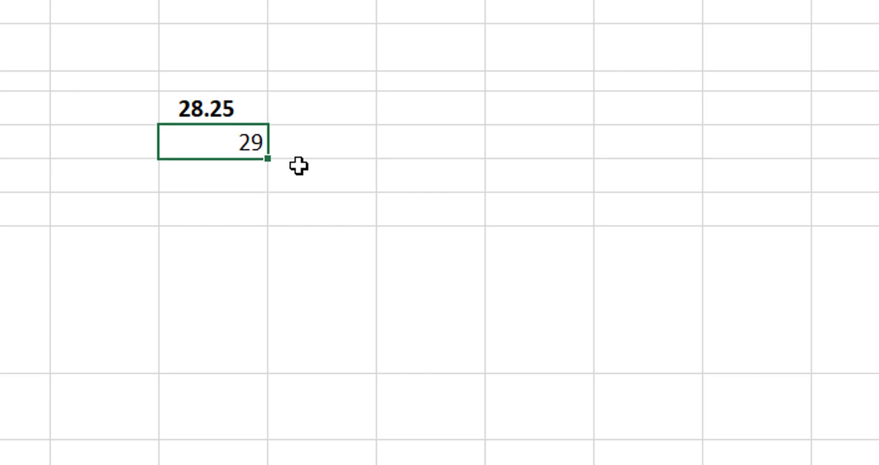
pyautogui.doubleClick(251, 143)
pyautogui.click(339, 146)
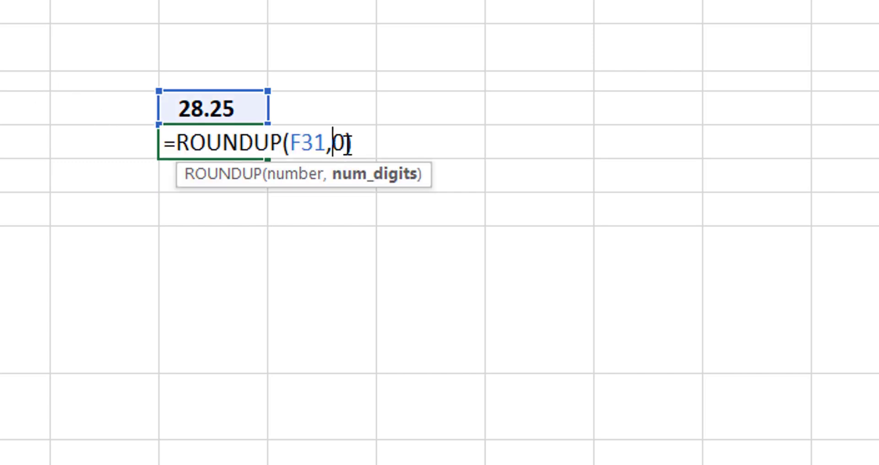
pyautogui.write('1')
pyautogui.press('Return')
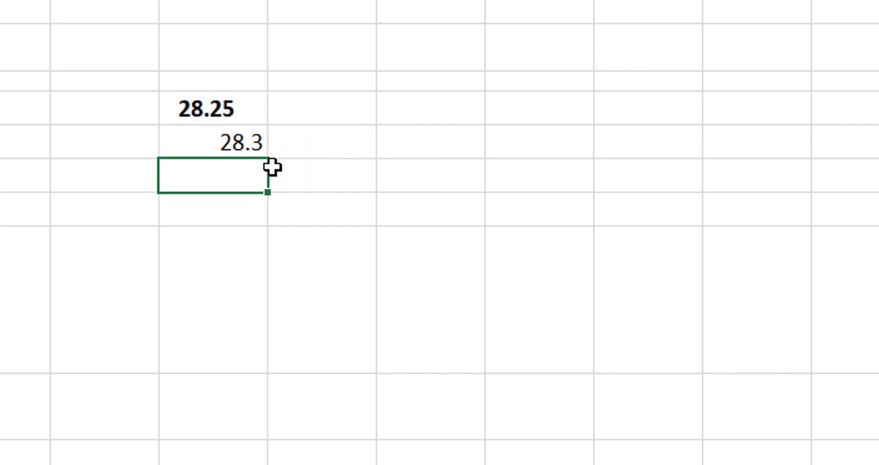
# - Change the number of digits in the ROUNDUP formula below the 28.25 test value to 0.5
pyautogui.doubleClick(253, 144)
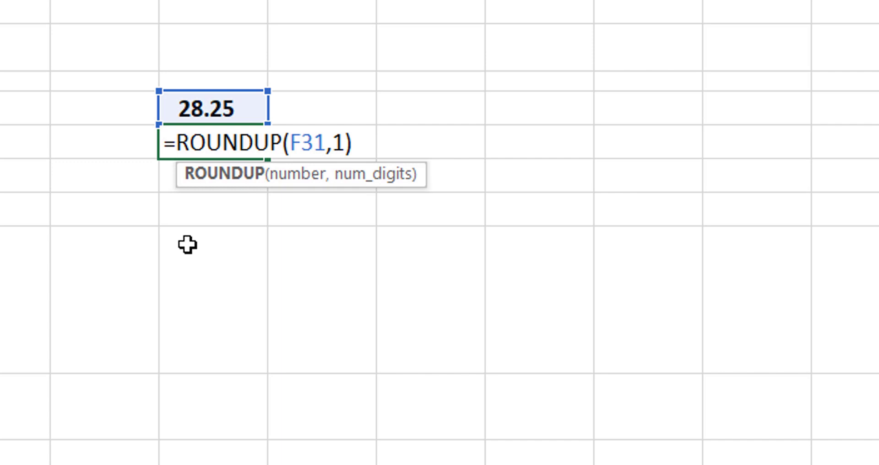
pyautogui.doubleClick(337, 143)
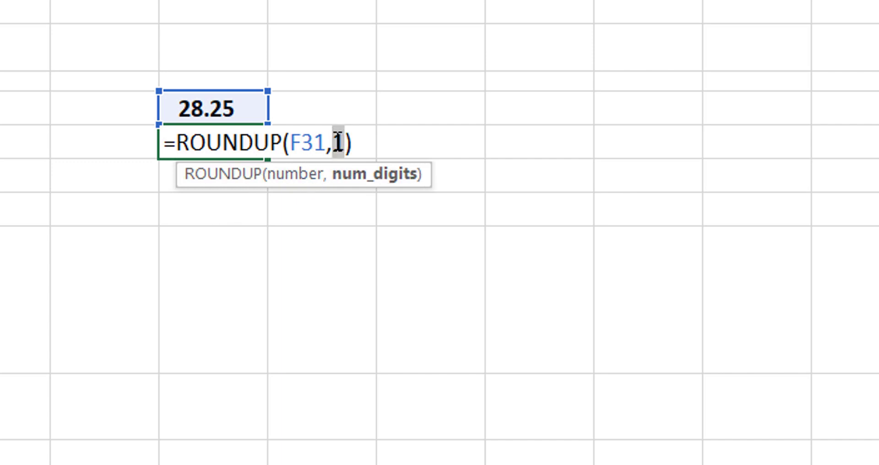
pyautogui.press('BackSpace')
pyautogui.write('0')
pyautogui.press('Return')
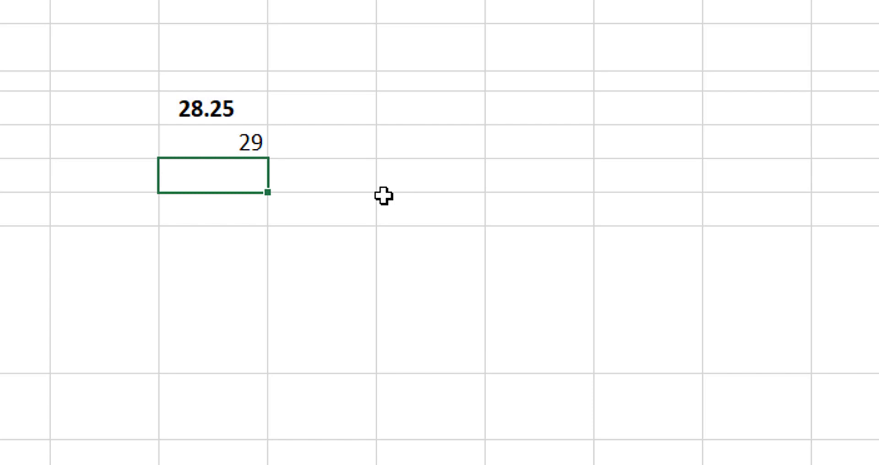
# - Below the ROUNDUP formula, enter =CEILING(F31,.5) to round the test value up to the nearest half
pyautogui.doubleClick(233, 177)
pyautogui.write('=ceili')
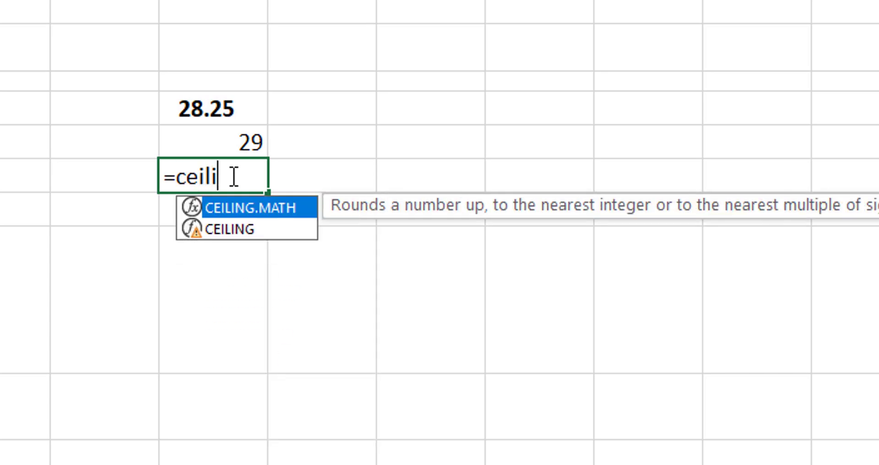
pyautogui.write('ng(')
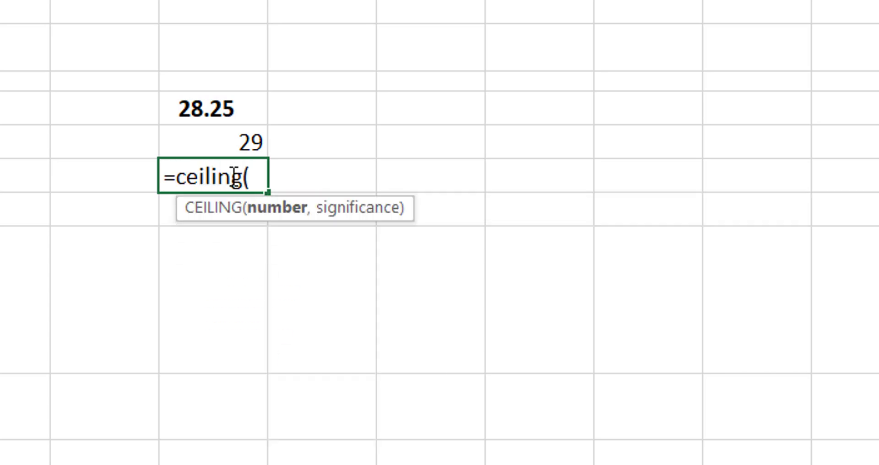
pyautogui.click(221, 107)
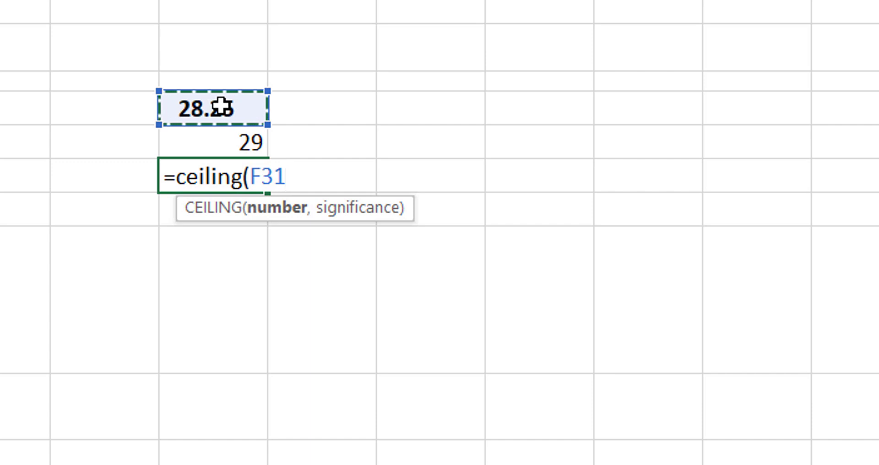
pyautogui.write(',')
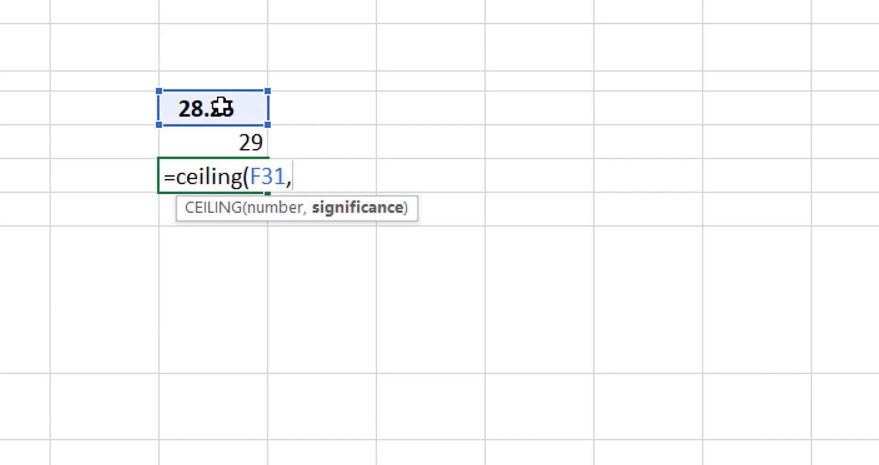
pyautogui.write('.5)')
pyautogui.press('Return')
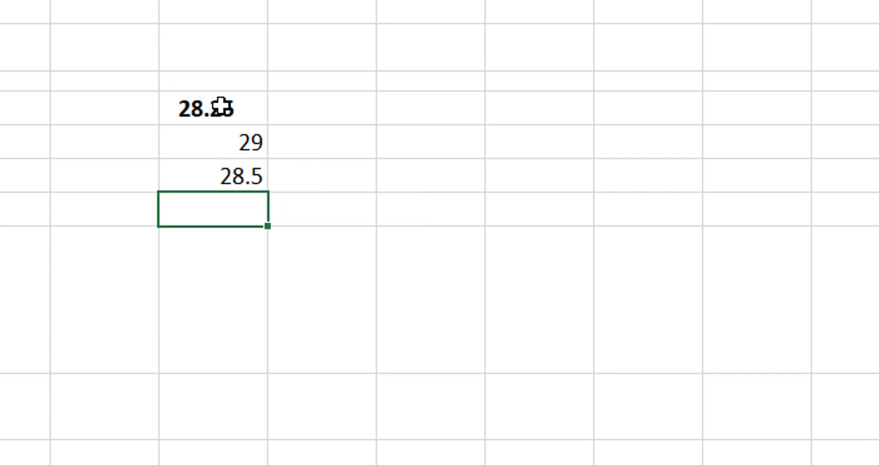
# - Set the number of digits in the ROUNDUP formula to 0 and select the cell holding the CEILING formula
pyautogui.doubleClick(221, 143)
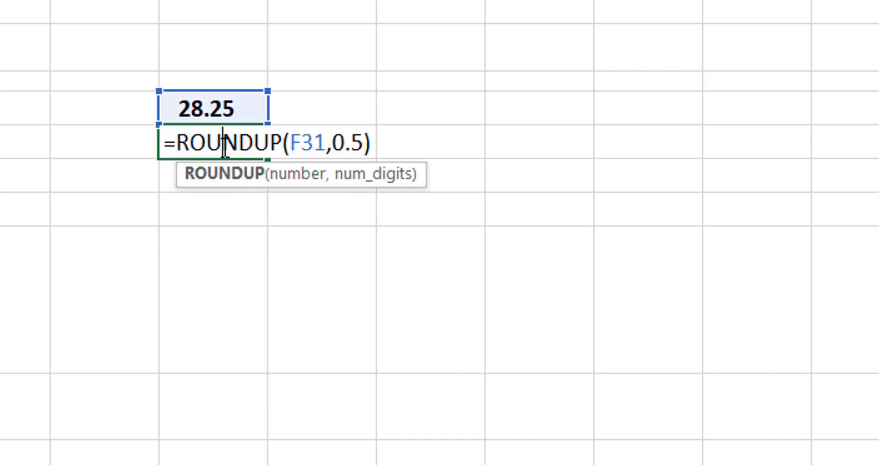
pyautogui.moveTo(334, 143); pyautogui.dragTo(364, 138)
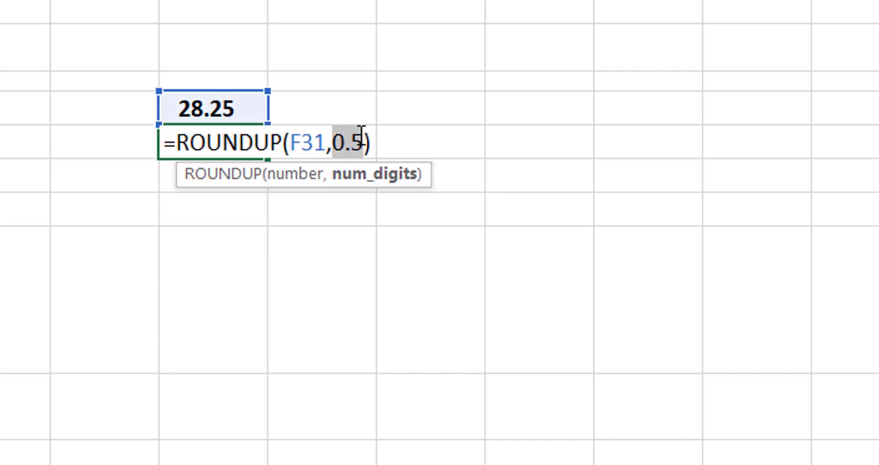
pyautogui.write('0')
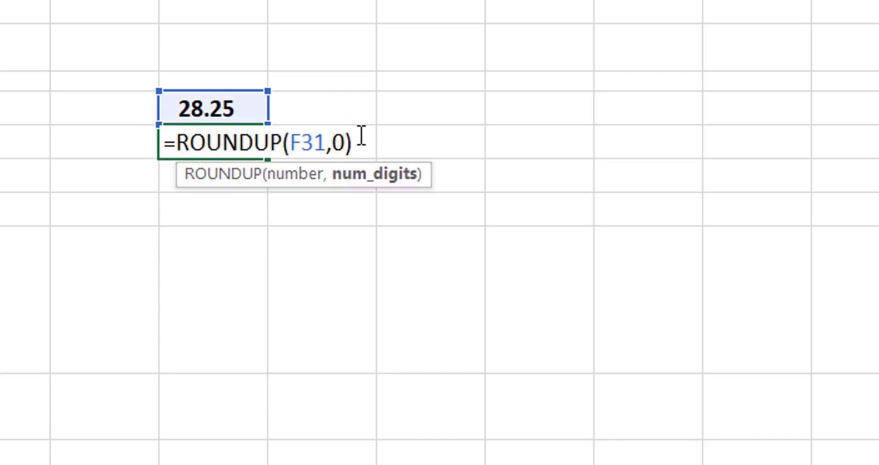
pyautogui.click(315, 292)
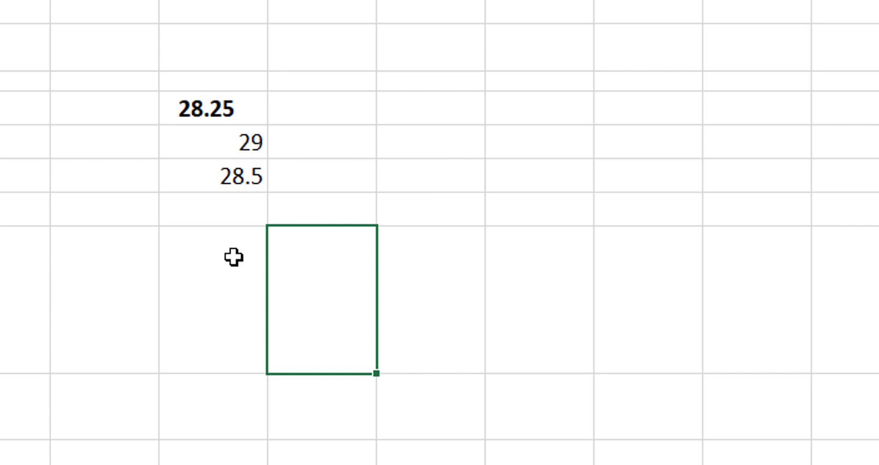
pyautogui.click(238, 185)
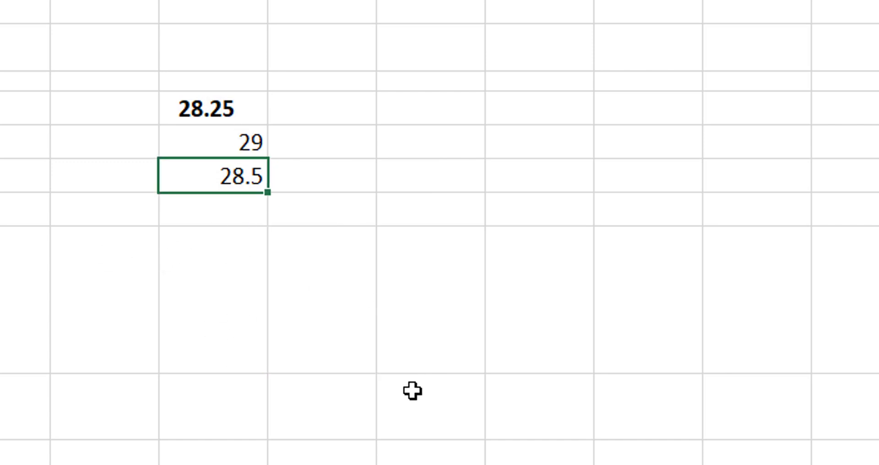
# - Try the test values 28.5 and 28.6 in cell F31 to compare the ROUNDUP and CEILING formulas
pyautogui.doubleClick(219, 108)
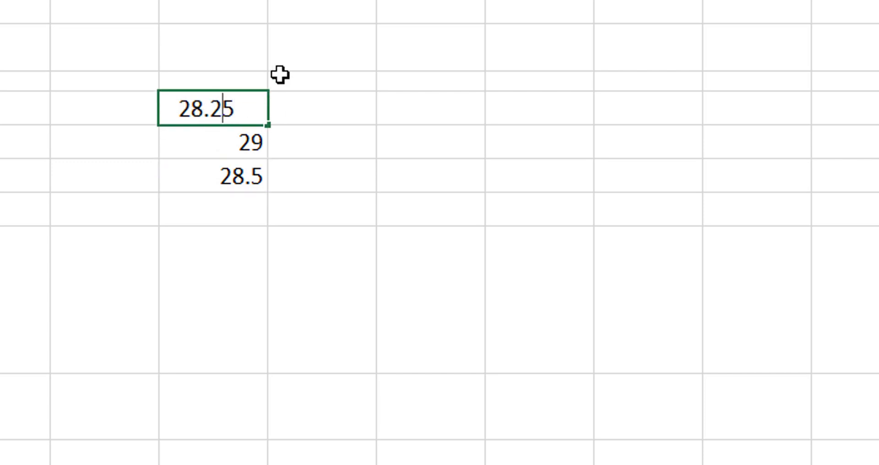
pyautogui.press('BackSpace')
pyautogui.press('Return')
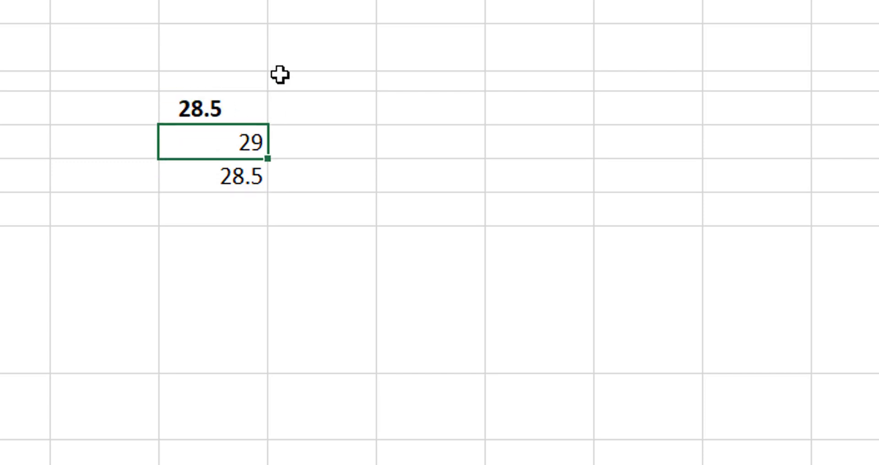
pyautogui.doubleClick(238, 111)
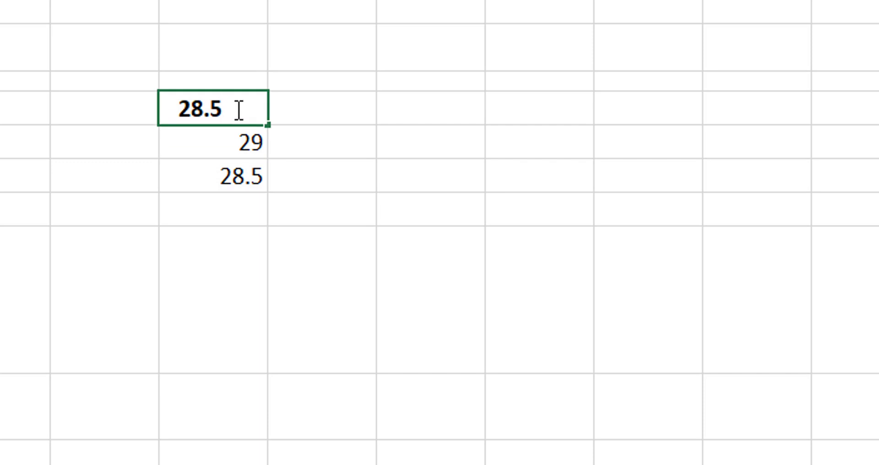
pyautogui.press('BackSpace')
pyautogui.write('6')
pyautogui.press('Return')
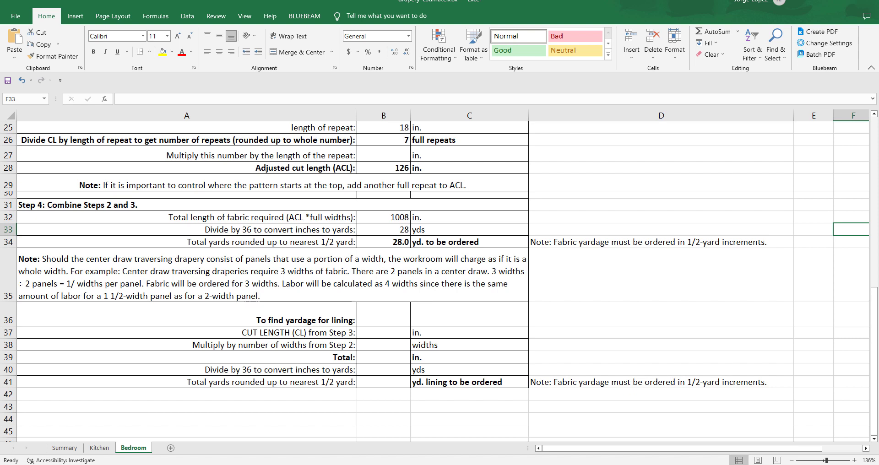
# - In the lining section, link the cut length in cell B37 to the total cut length with the formula =B23
pyautogui.click(387, 331)
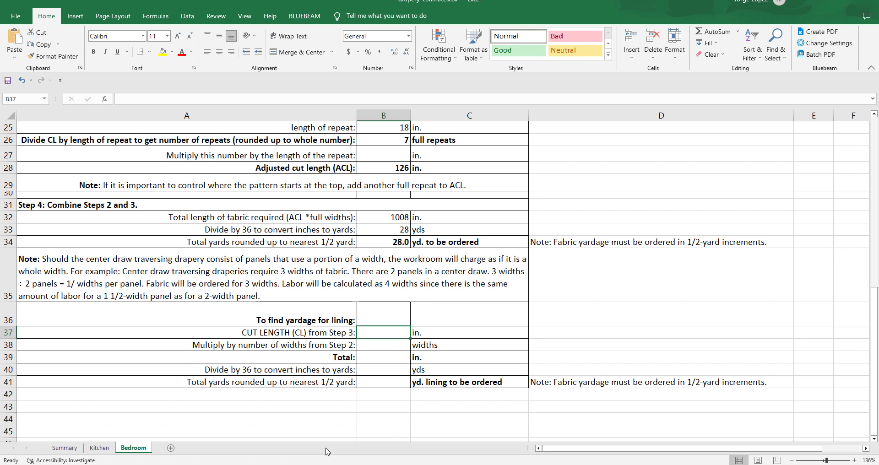
pyautogui.write('=')
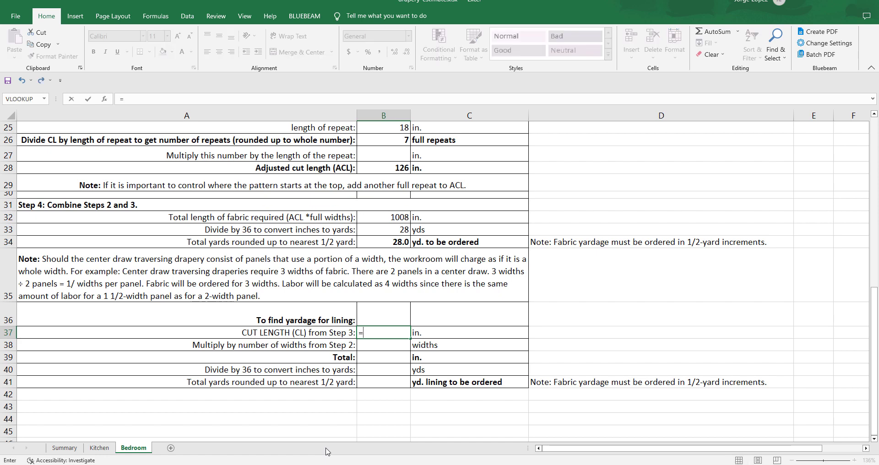
pyautogui.scroll(3, 356, 374)
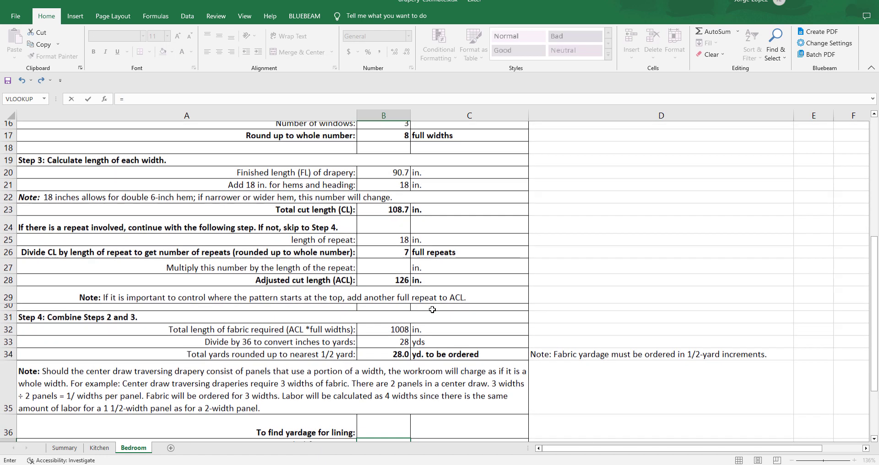
pyautogui.click(396, 215)
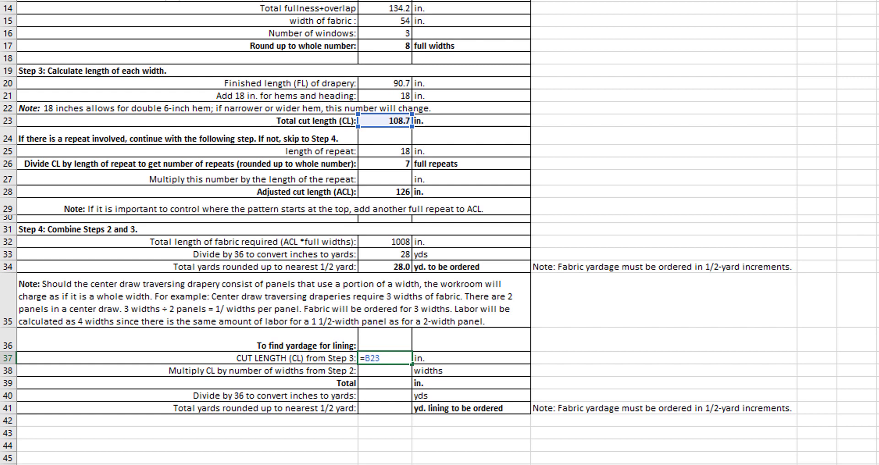
pyautogui.press('Return')
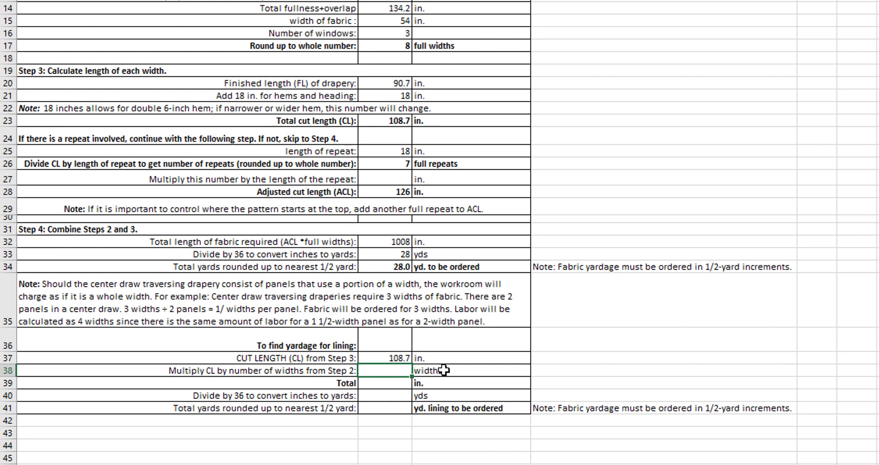
# - Reuse the wording of the label in A38 to change the Total label in A39 to "Total (Multiply CL by number of widths):"
pyautogui.click(272, 372)
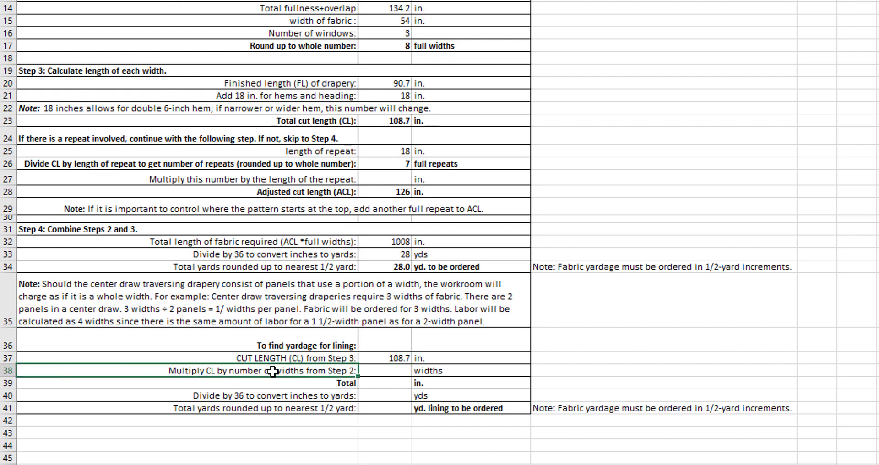
pyautogui.press('F2')
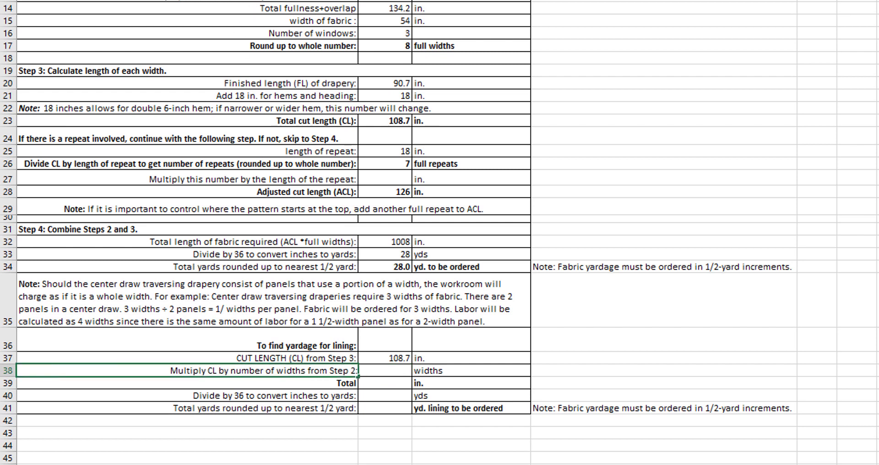
pyautogui.click(342, 383)
pyautogui.click(342, 383)
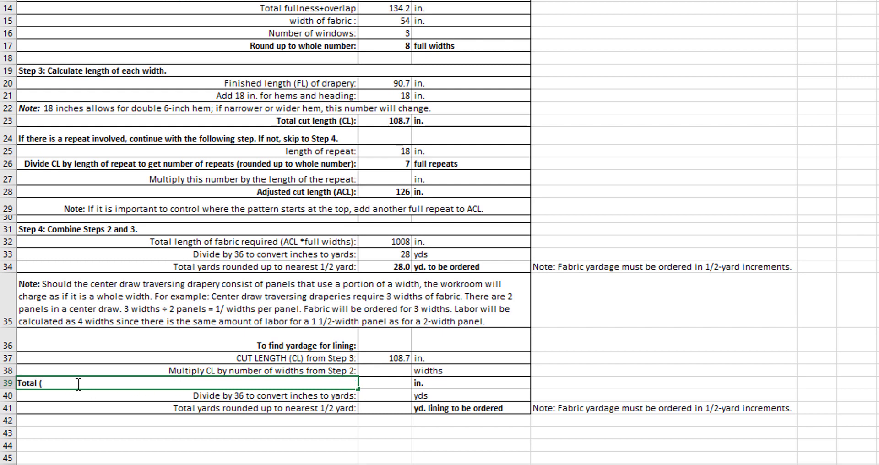
pyautogui.write('(')
pyautogui.hotkey('ctrl', 'v')
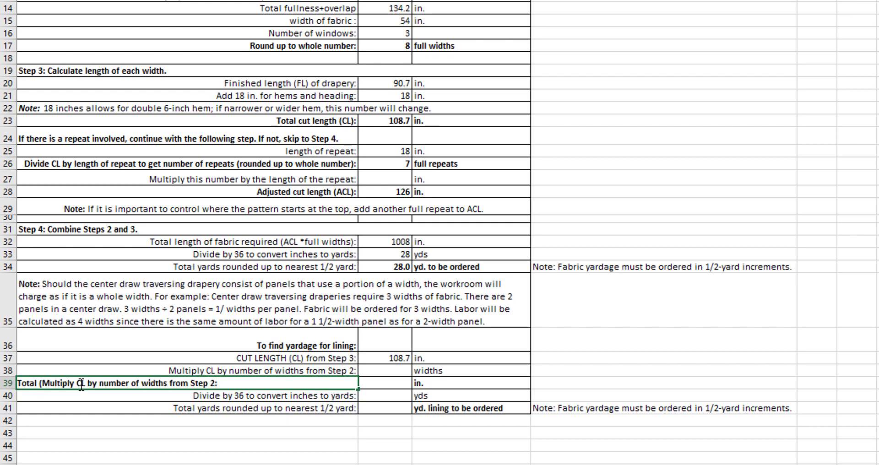
pyautogui.moveTo(170, 383); pyautogui.dragTo(219, 383)
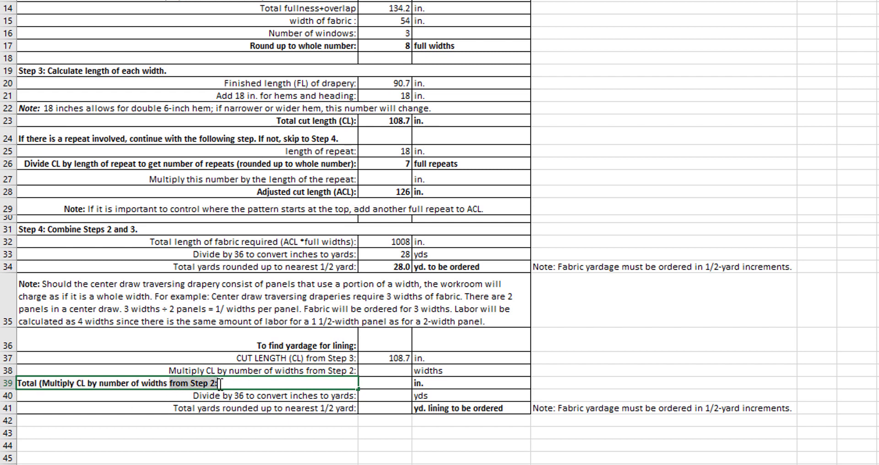
pyautogui.press('BackSpace')
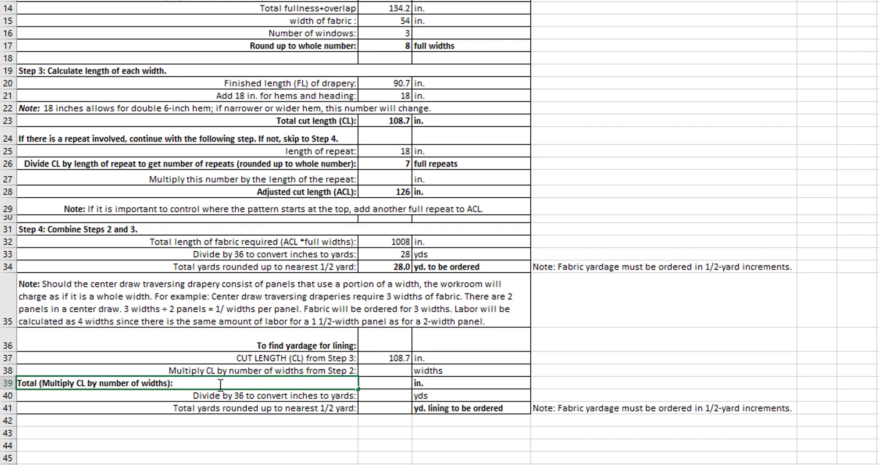
pyautogui.click(419, 433)
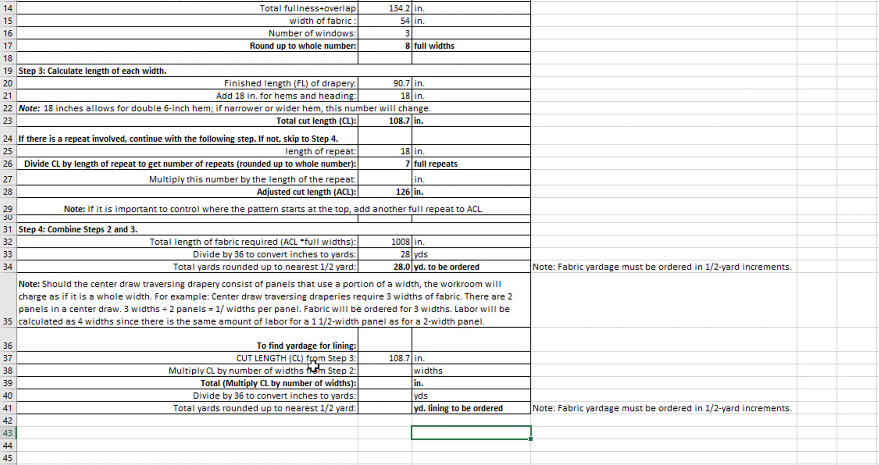
# - Shorten the label in cell A38 to "Number of widths from Step 2:"
pyautogui.click(268, 371)
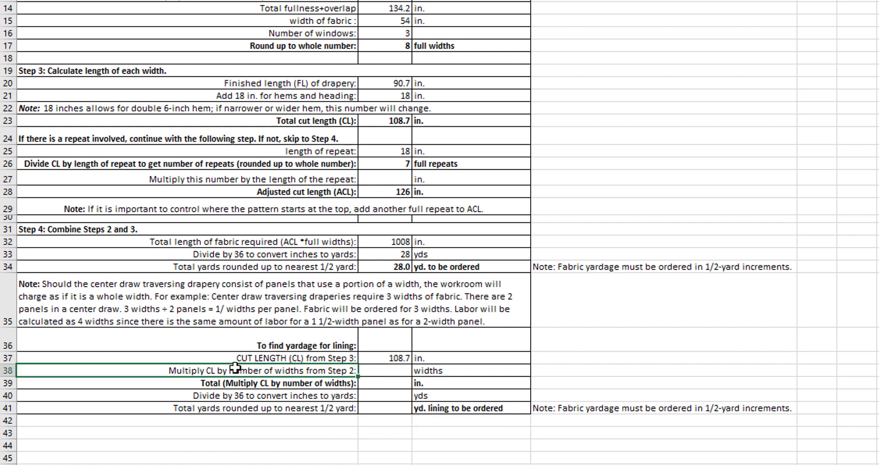
pyautogui.doubleClick(235, 371)
pyautogui.moveTo(79, 370); pyautogui.dragTo(17, 370)
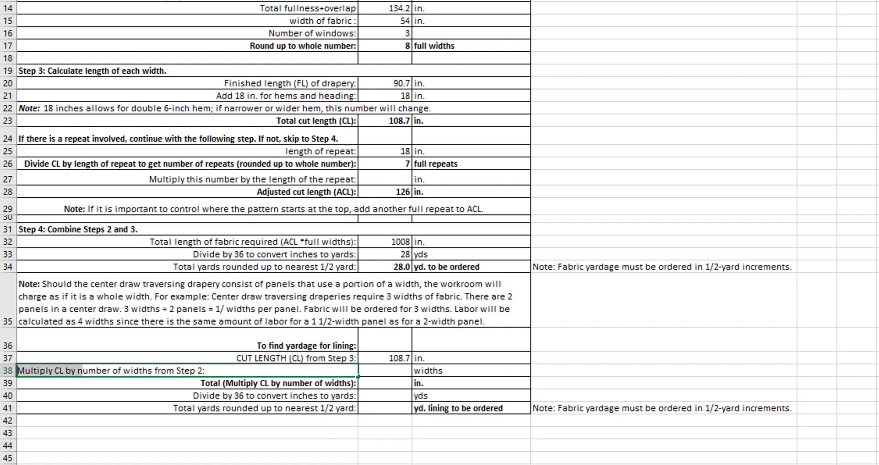
pyautogui.write('N')
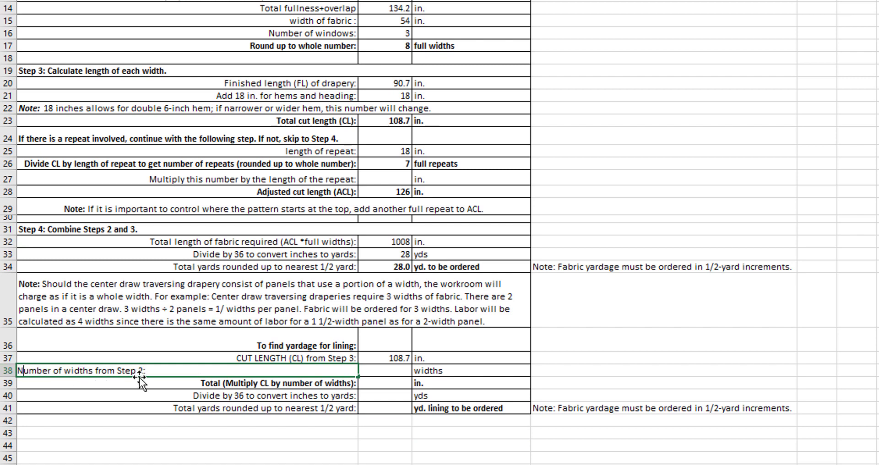
pyautogui.click(147, 388)
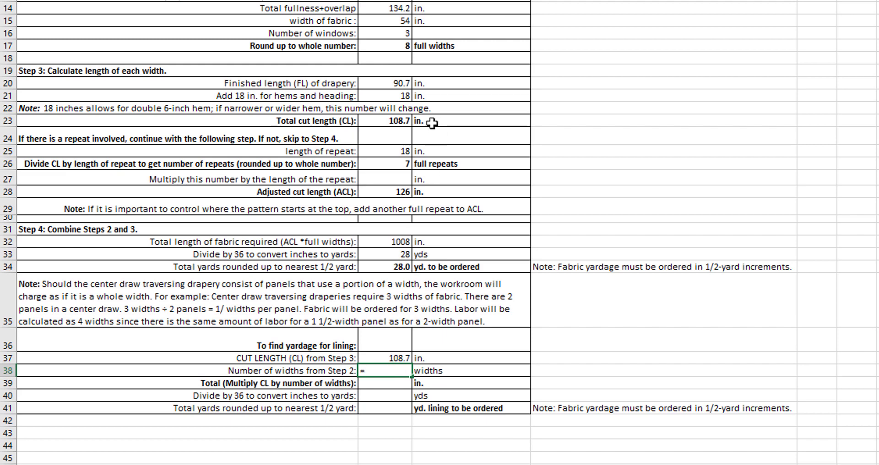
# - Link the number of widths in cell B38 to the full widths from Step 2 with the formula =B17
pyautogui.scroll(1, 435, 122)
pyautogui.scroll(2, 435, 120)
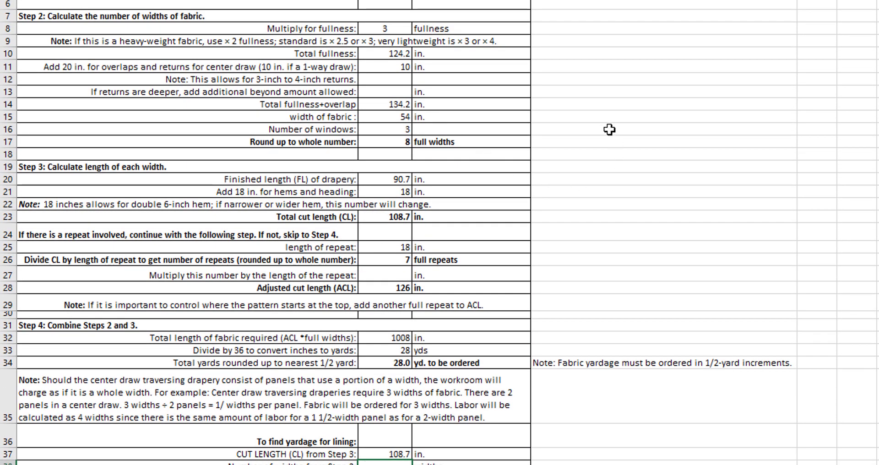
pyautogui.click(384, 143)
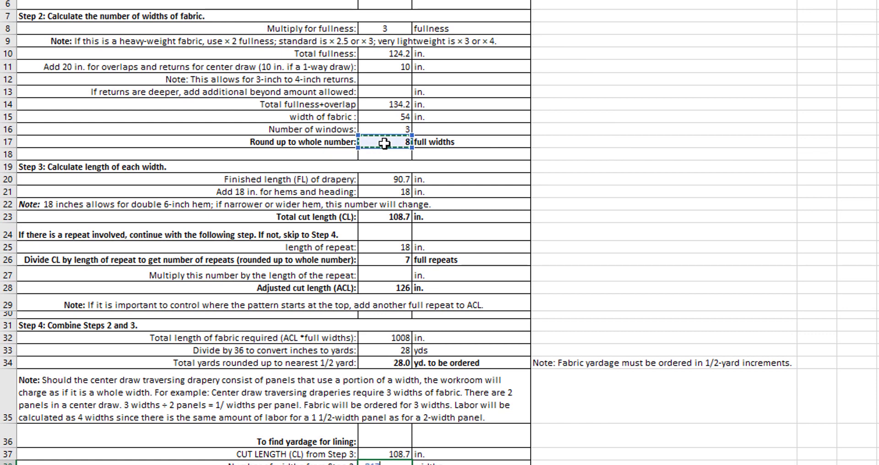
pyautogui.scroll(-1, 384, 144)
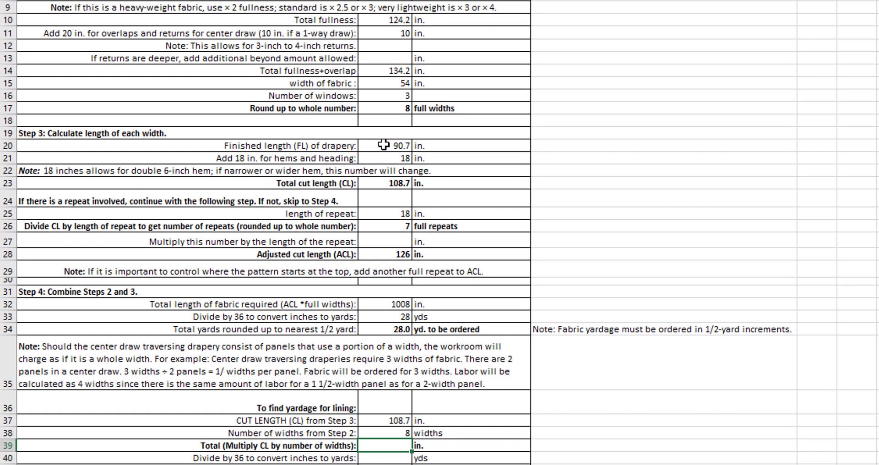
pyautogui.scroll(-1, 387, 366)
pyautogui.press('Return')
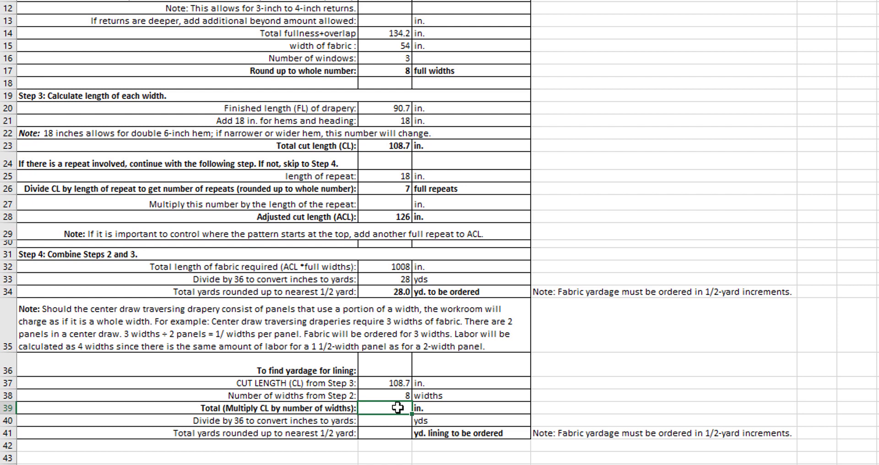
# - Calculate the total lining length in cell B39 with the formula =B37*B38
pyautogui.click(390, 383)
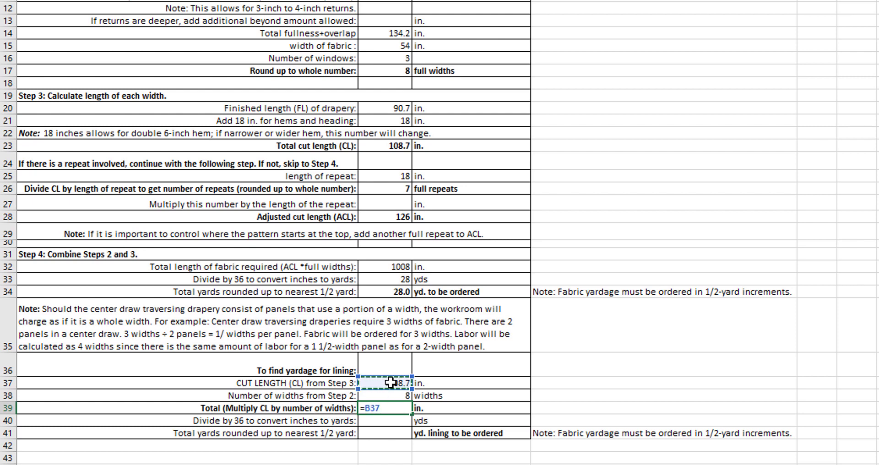
pyautogui.write('*')
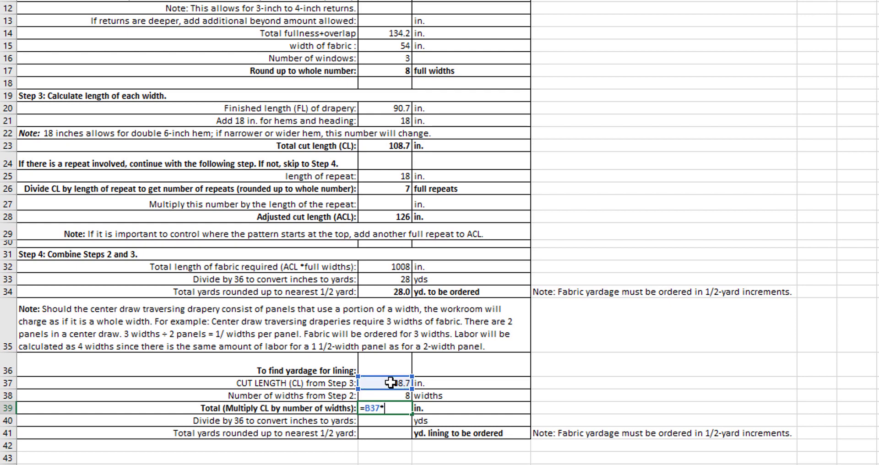
pyautogui.click(389, 397)
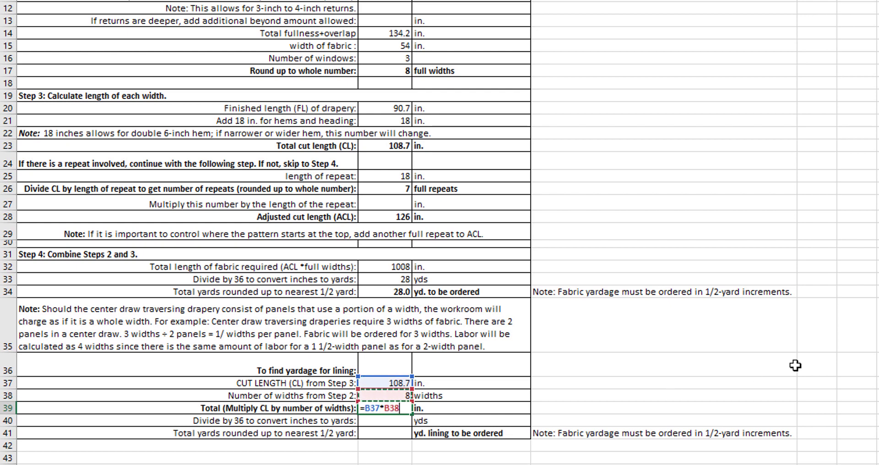
pyautogui.press('Return')
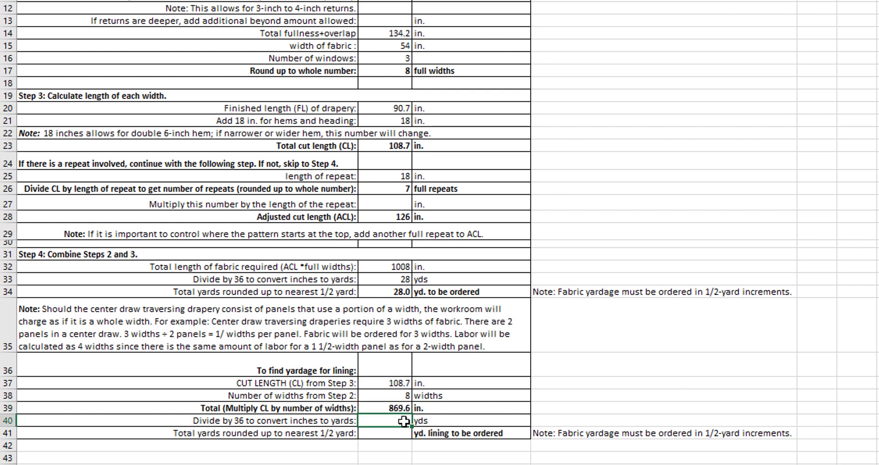
# - Convert the lining total to yards in cell B40 with the formula =B39/36
pyautogui.scroll(-2, 403, 421)
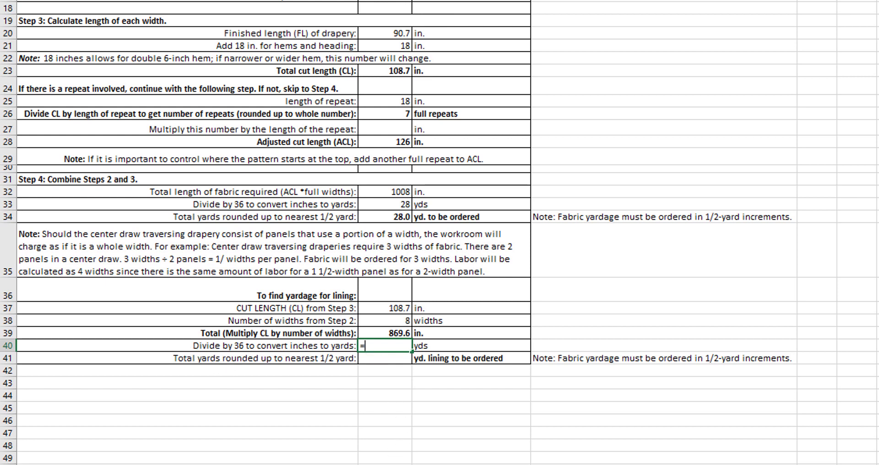
pyautogui.click(373, 328)
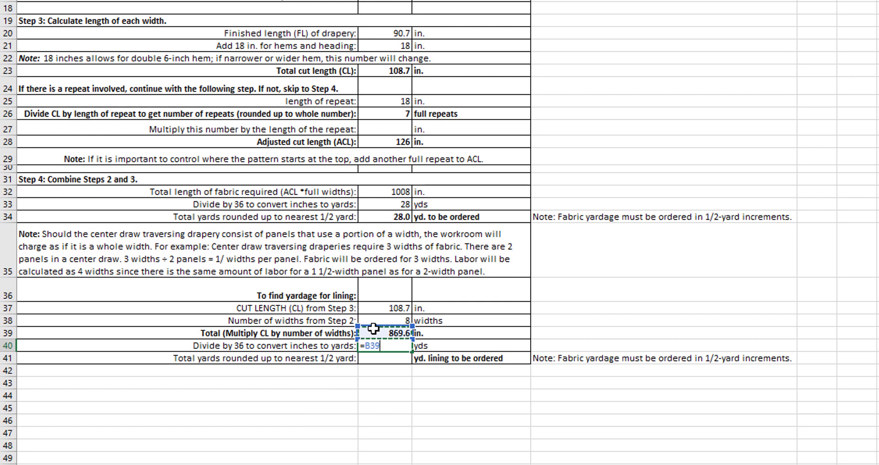
pyautogui.write('/36')
pyautogui.press('Return')
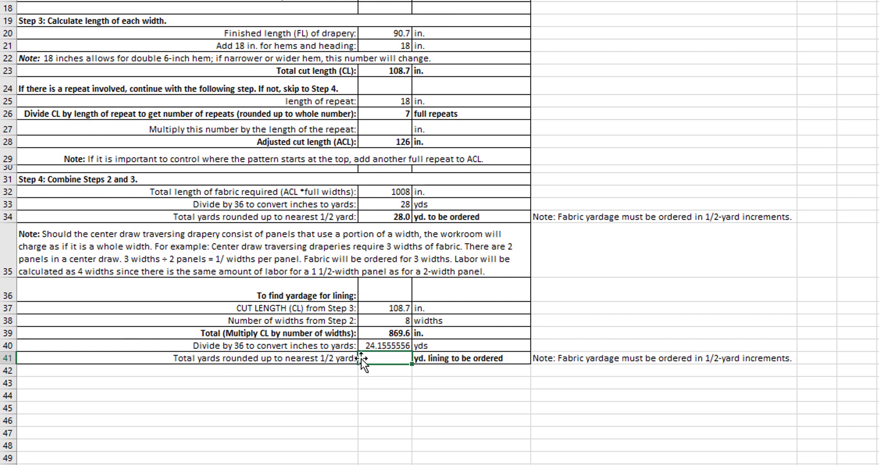
# - Round the lining yardage up to the nearest half yard in cell B41 with the formula =CEILING(B40,0.5)
pyautogui.write('=ceiling(')
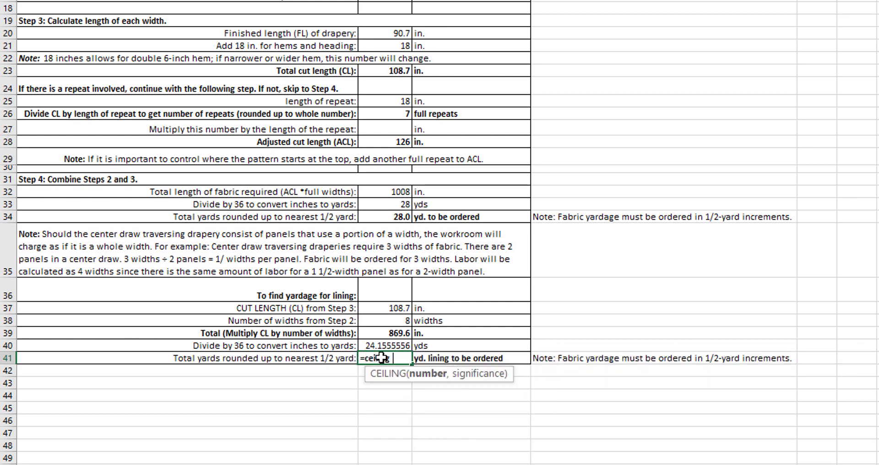
pyautogui.click(399, 346)
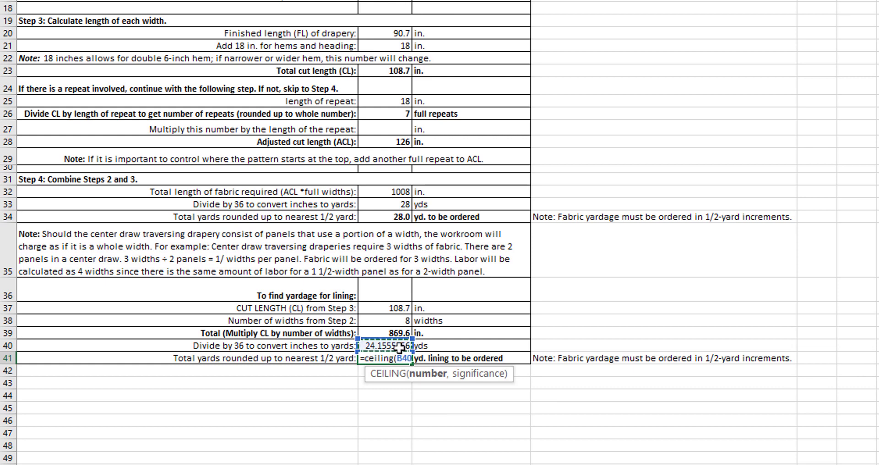
pyautogui.write(',')
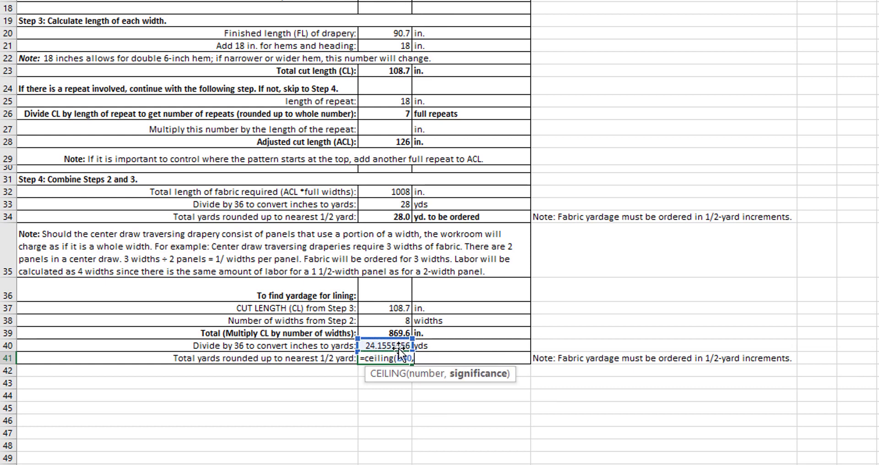
pyautogui.write('.5)')
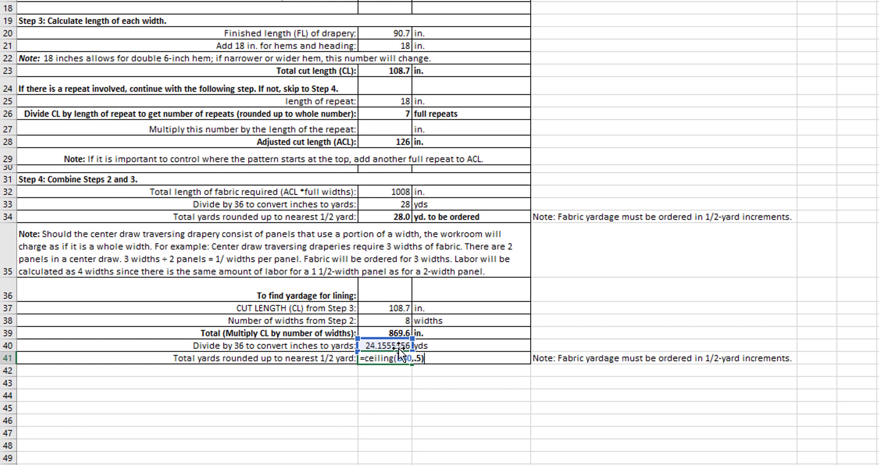
pyautogui.press('Return')
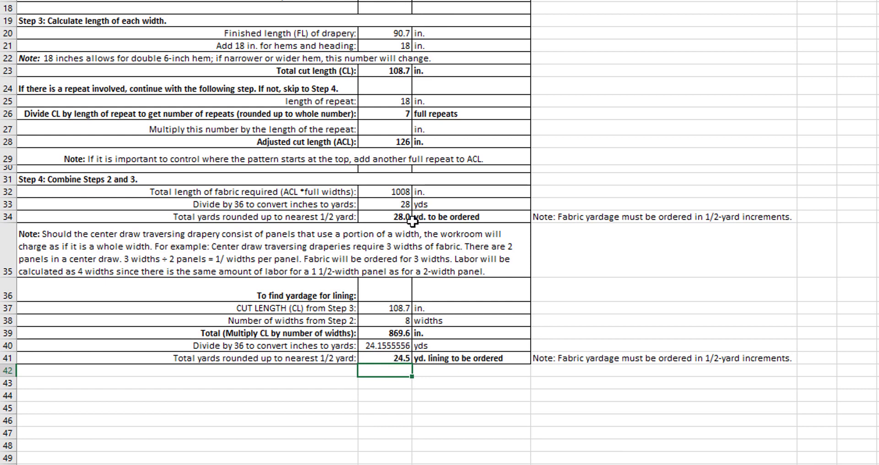
# - Copy the rounded fabric total in B34 into the lining total in B41 and check the pasted formula
pyautogui.click(392, 218)
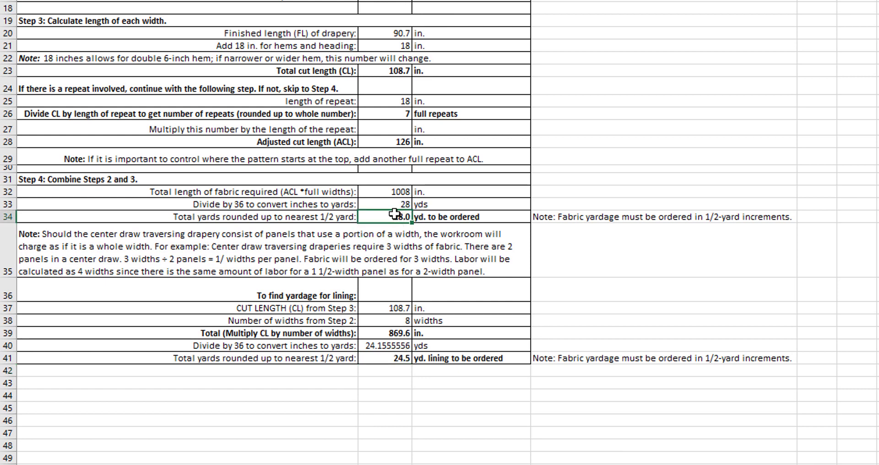
pyautogui.rightClick(392, 217)
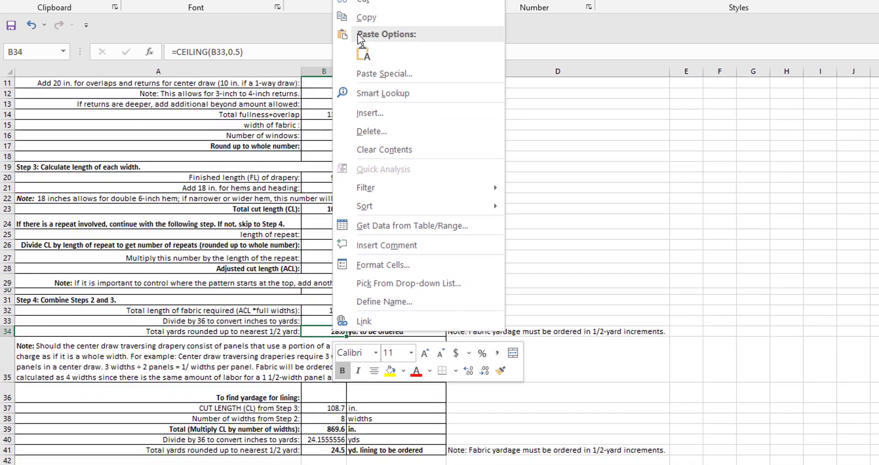
pyautogui.click(425, 0)
pyautogui.click(352, 423)
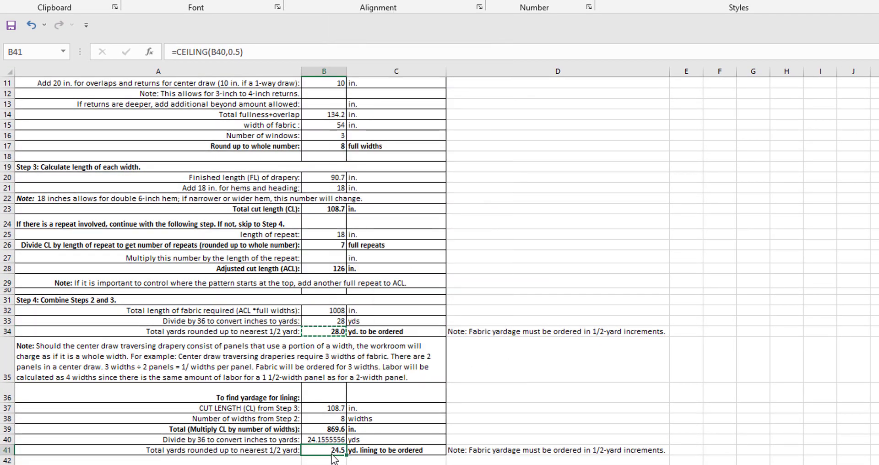
pyautogui.rightClick(334, 450)
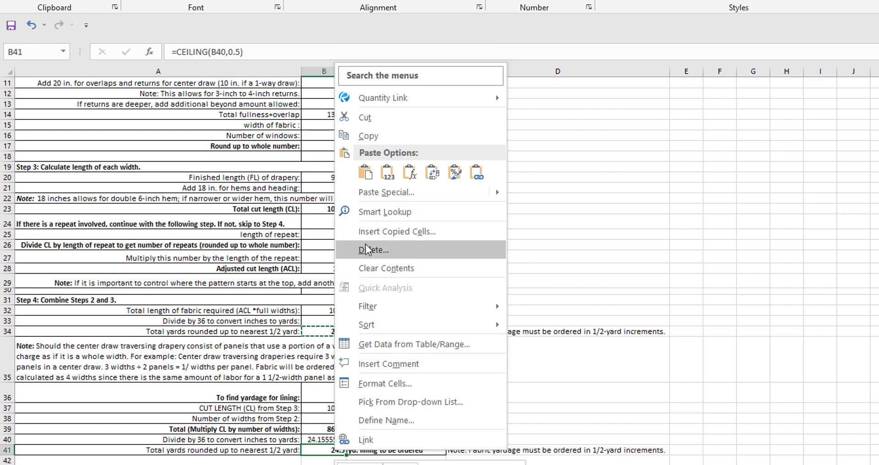
pyautogui.click(365, 173)
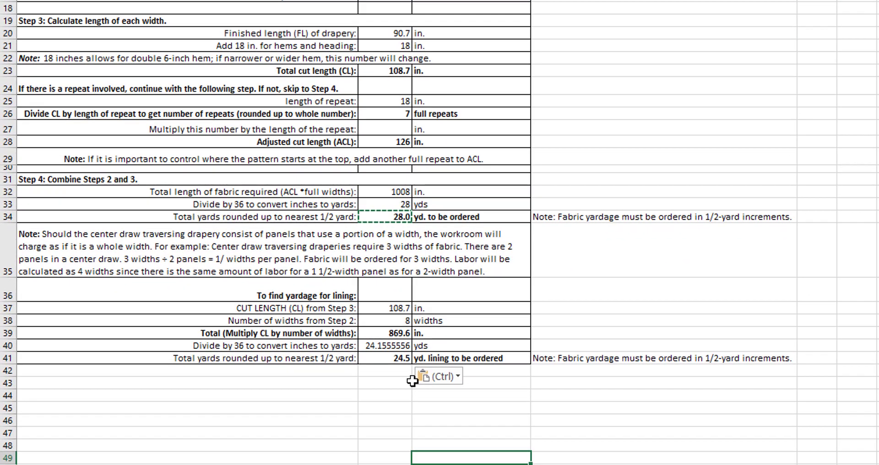
pyautogui.doubleClick(373, 379)
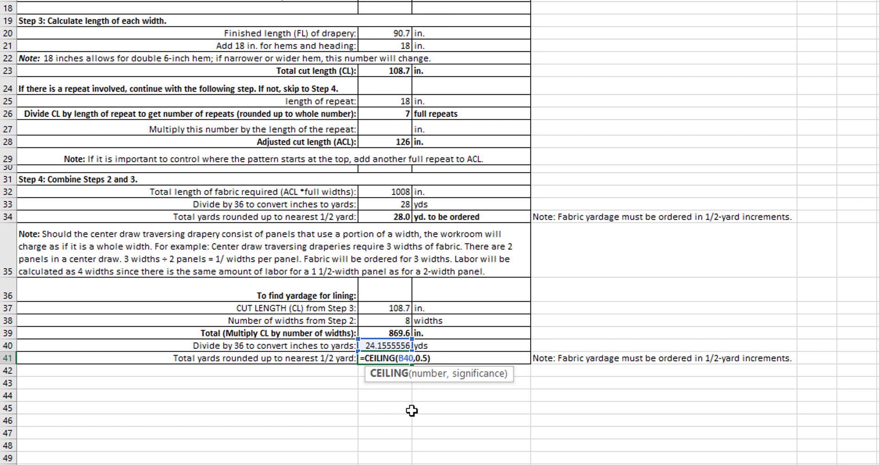
pyautogui.press('Escape')
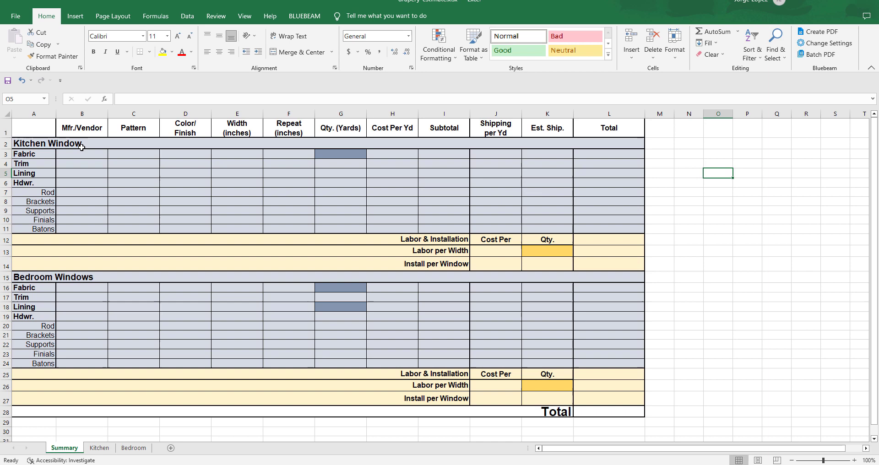
# - On the Summary sheet, enter "SMC Designs" as the manufacturer/vendor of the Bedroom Windows fabric in cell B16
pyautogui.click(81, 154)
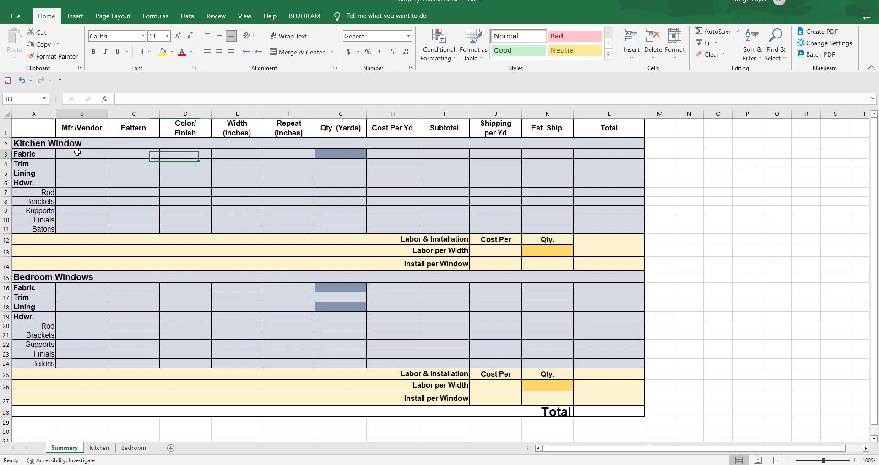
pyautogui.click(78, 288)
pyautogui.scroll(-2, 87, 288)
pyautogui.scroll(2, 87, 290)
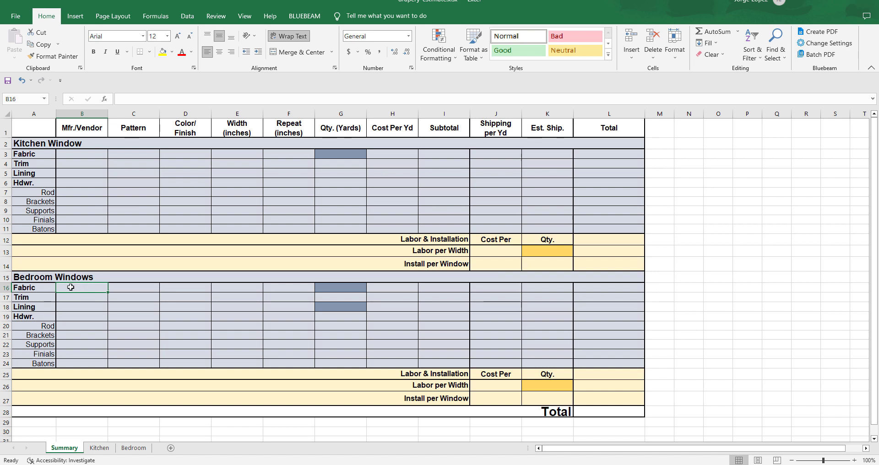
pyautogui.write('SMC')
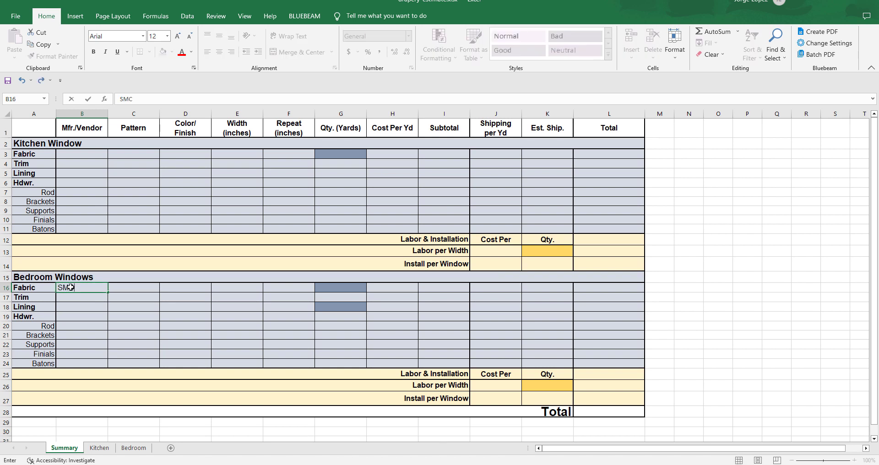
pyautogui.write(' Designs')
# - Enter "Spice Twillingate Parkside" as the pattern of the Bedroom Windows fabric in cell C16
pyautogui.click(127, 290)
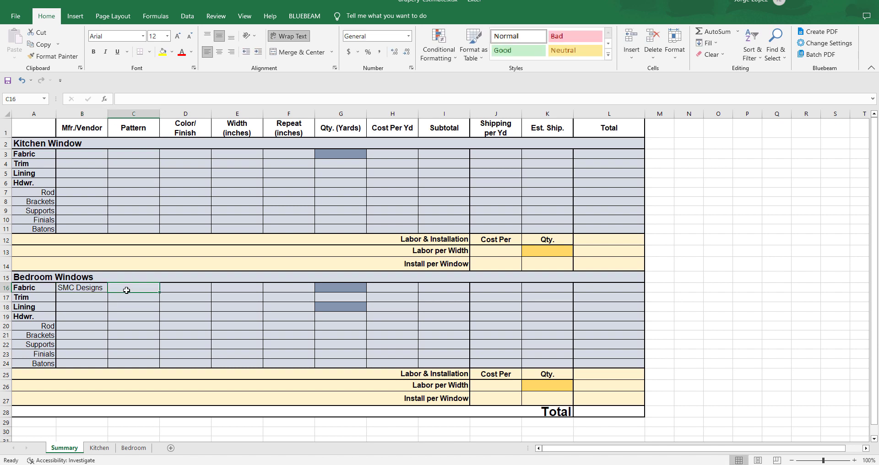
pyautogui.write('Spice')
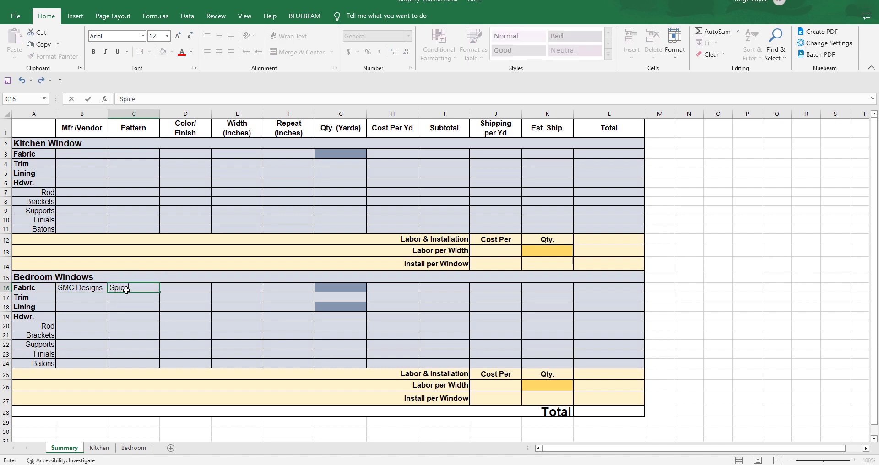
pyautogui.write(' Twillingate')
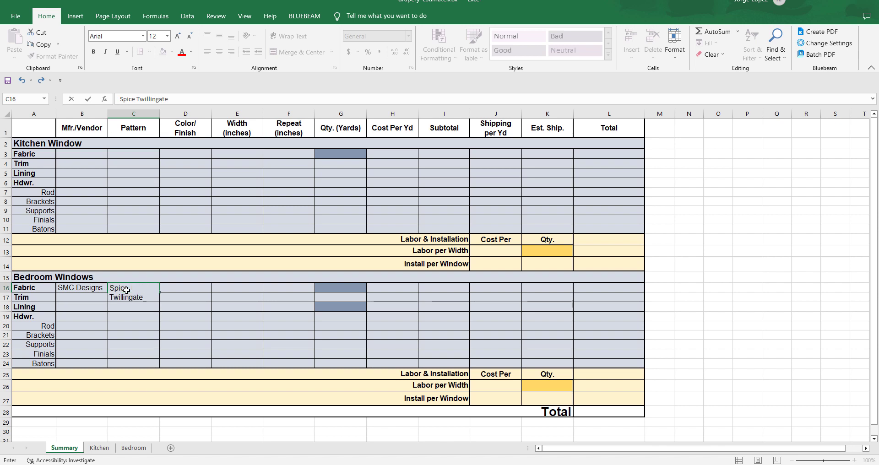
pyautogui.write(' Parkside')
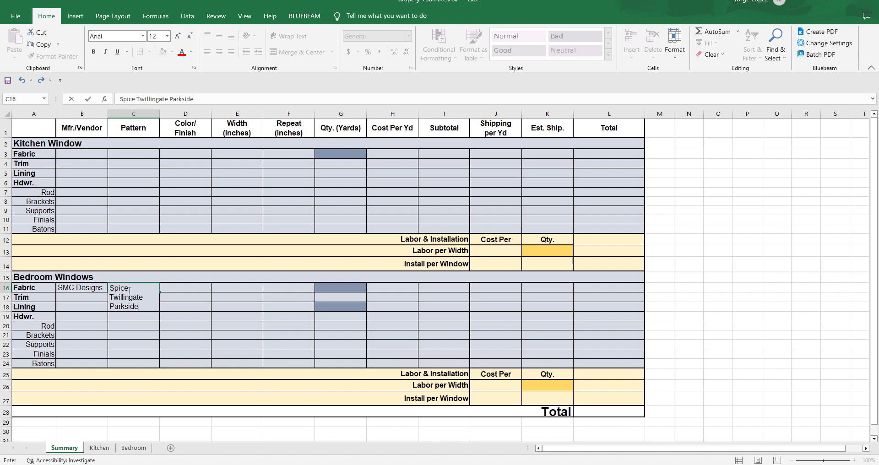
pyautogui.press('Tab')
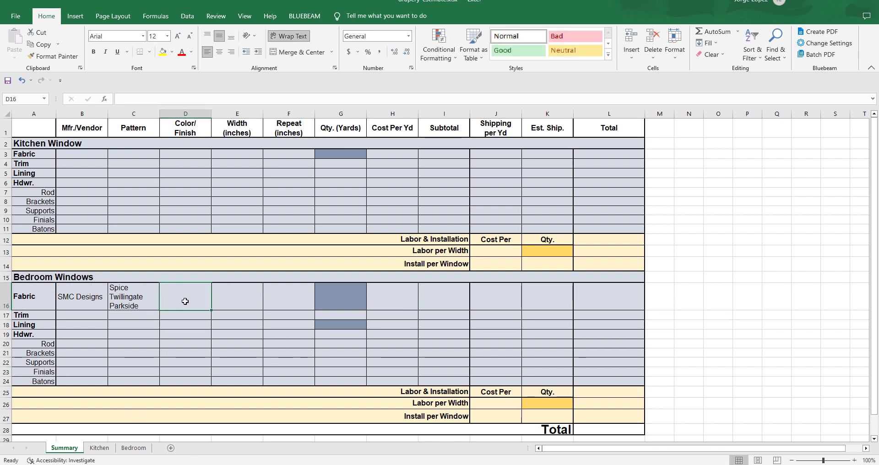
# - For the Bedroom Windows fabric, enter N/A as the color/finish, 54 as the width and 18 as the repeat in inches
pyautogui.write('N/A')
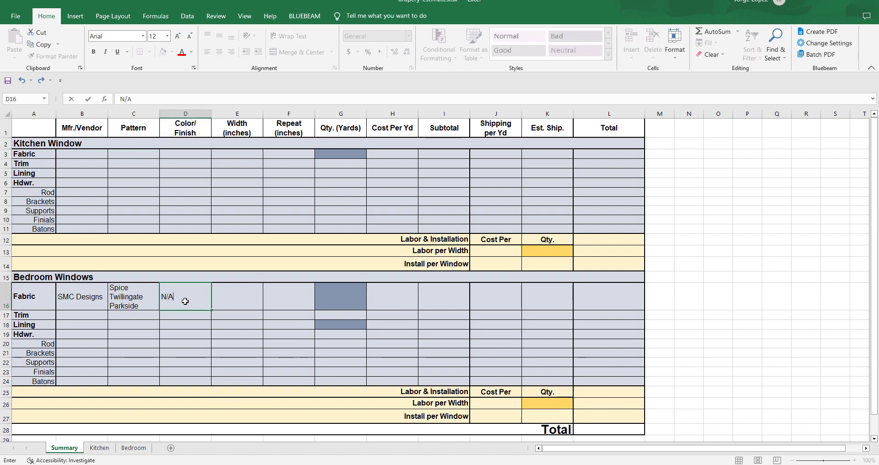
pyautogui.click(233, 292)
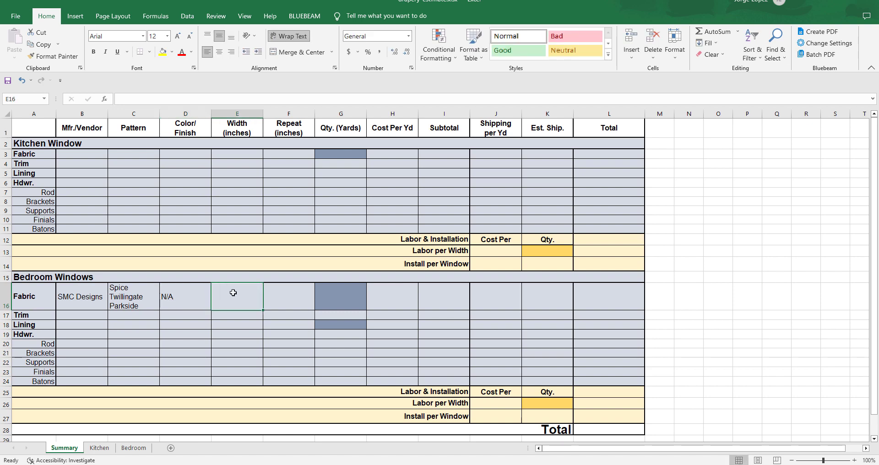
pyautogui.write('54')
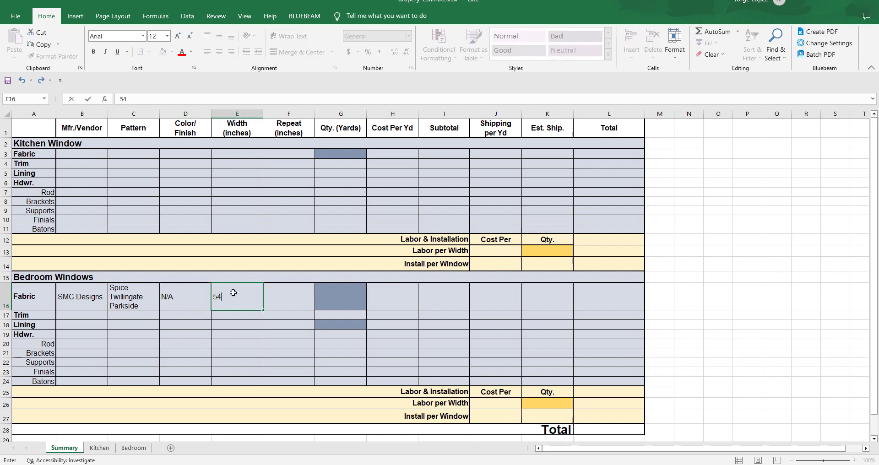
pyautogui.click(285, 300)
pyautogui.write('18')
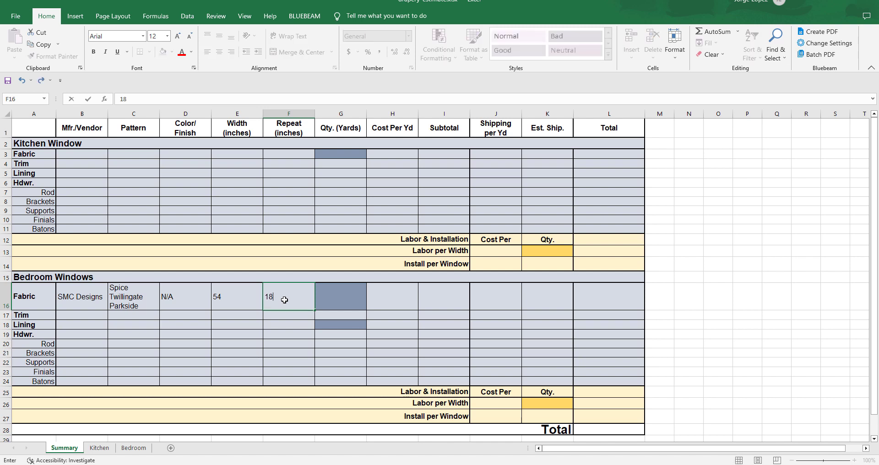
# - Link the Bedroom Windows fabric quantity in G16 of the Summary sheet to the rounded fabric yardage in B34 of the Bedroom sheet
pyautogui.click(351, 300)
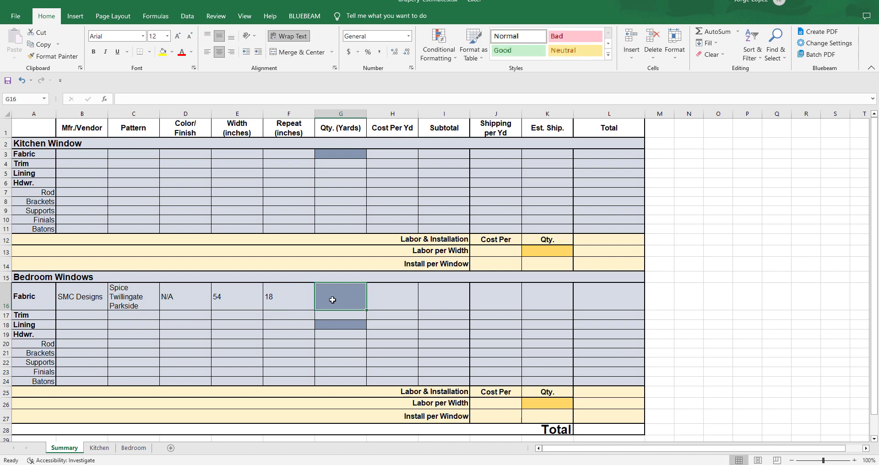
pyautogui.click(134, 449)
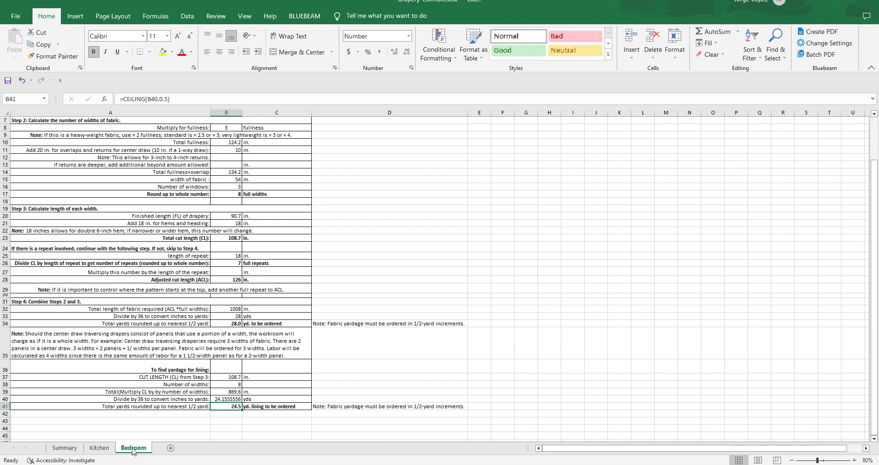
pyautogui.click(229, 324)
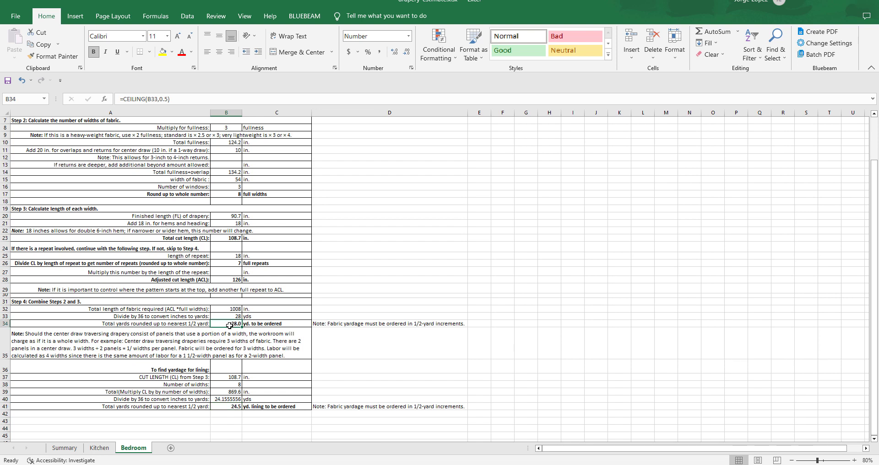
pyautogui.rightClick(232, 326)
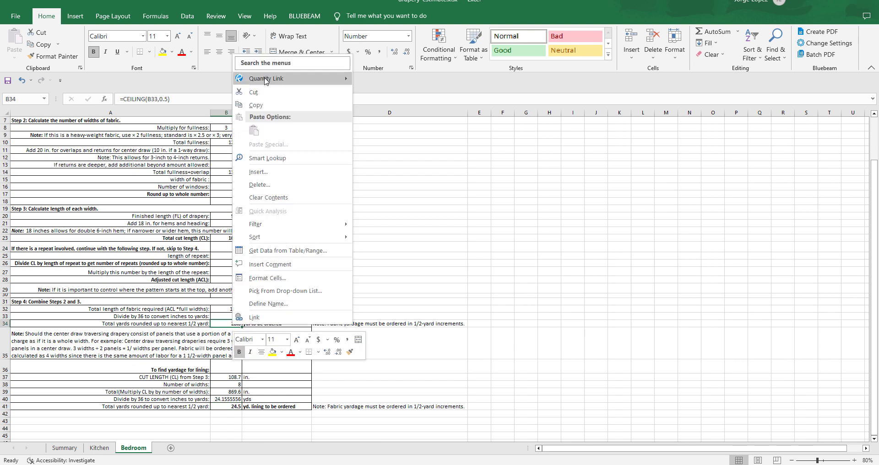
pyautogui.click(256, 105)
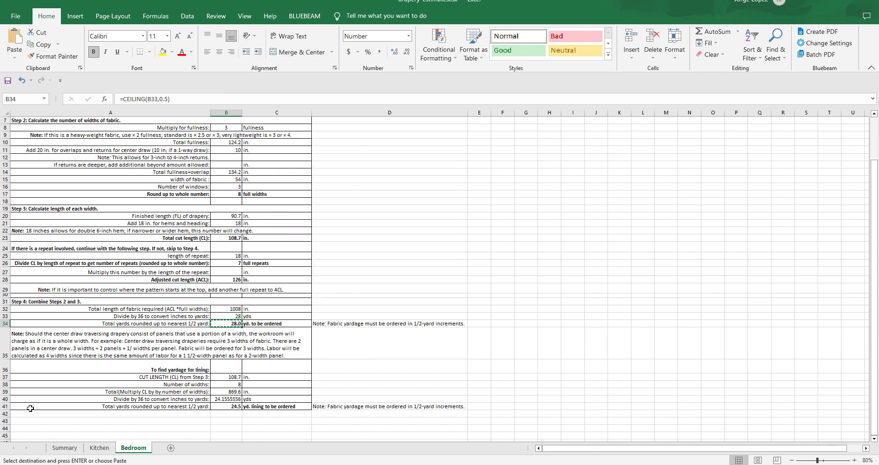
pyautogui.click(53, 447)
pyautogui.rightClick(334, 306)
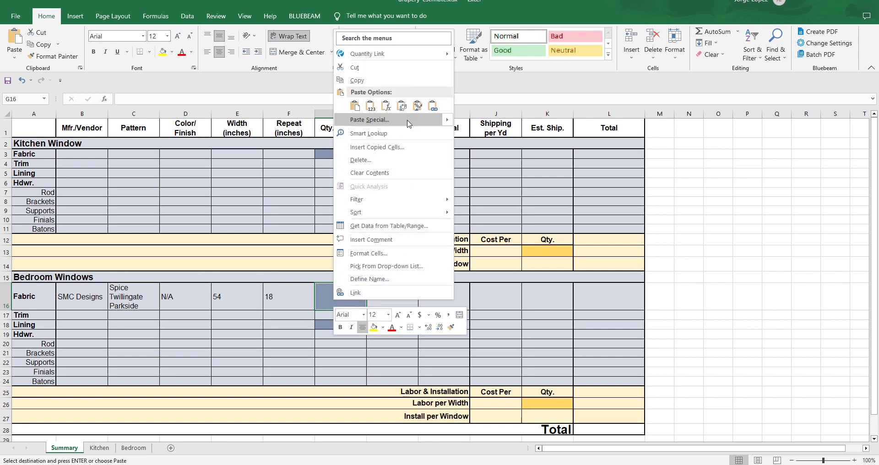
pyautogui.click(411, 122)
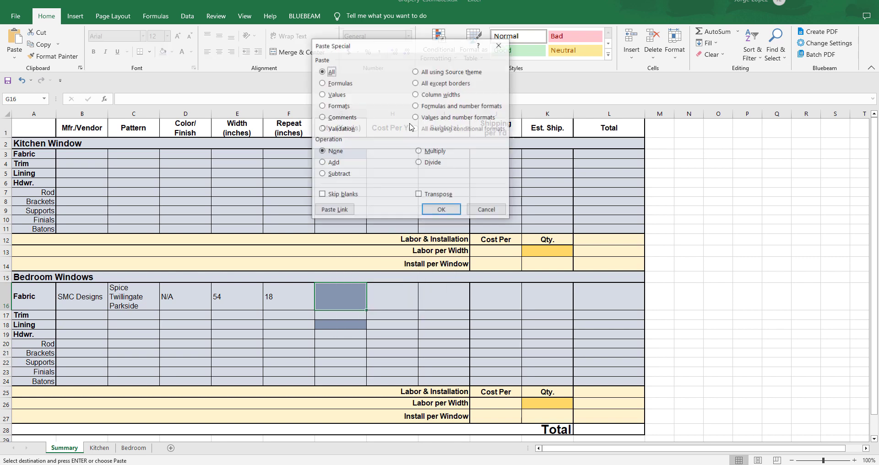
pyautogui.click(343, 212)
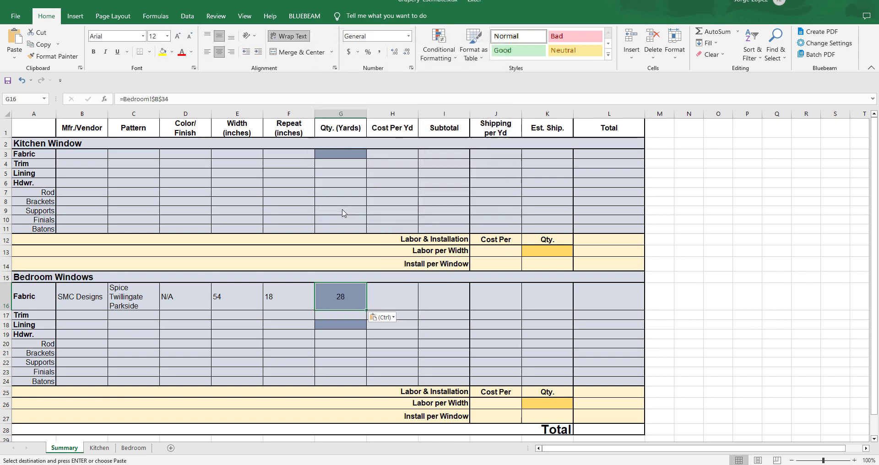
pyautogui.click(133, 448)
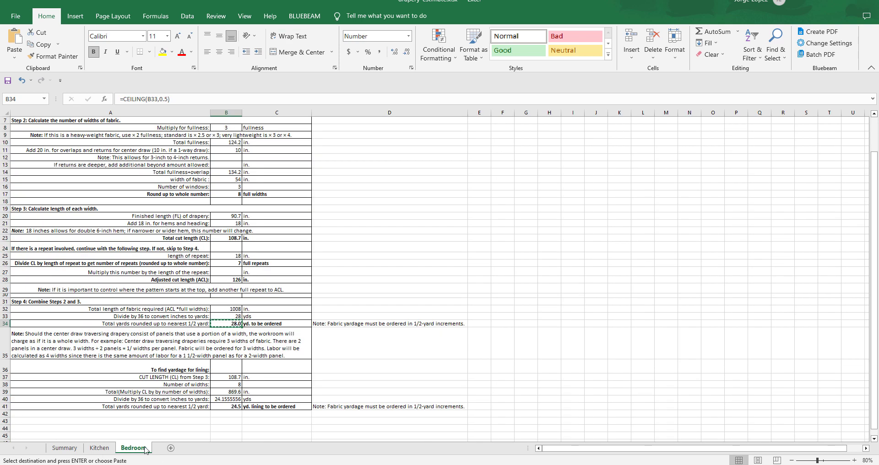
pyautogui.click(64, 449)
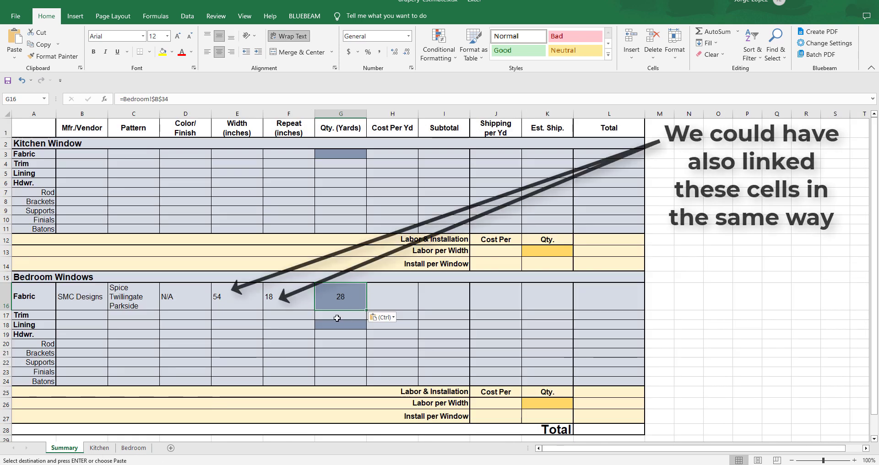
# - Enter 22.49 as the cost per yard of the Bedroom Windows fabric
pyautogui.click(384, 302)
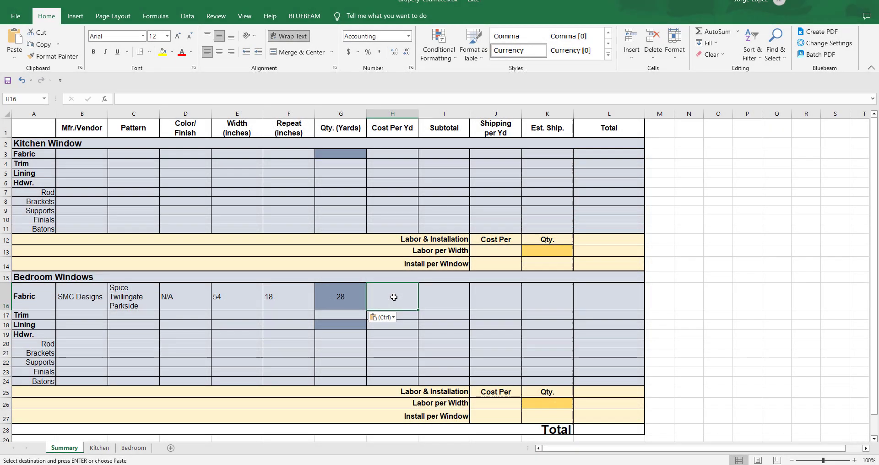
pyautogui.write('22.4')
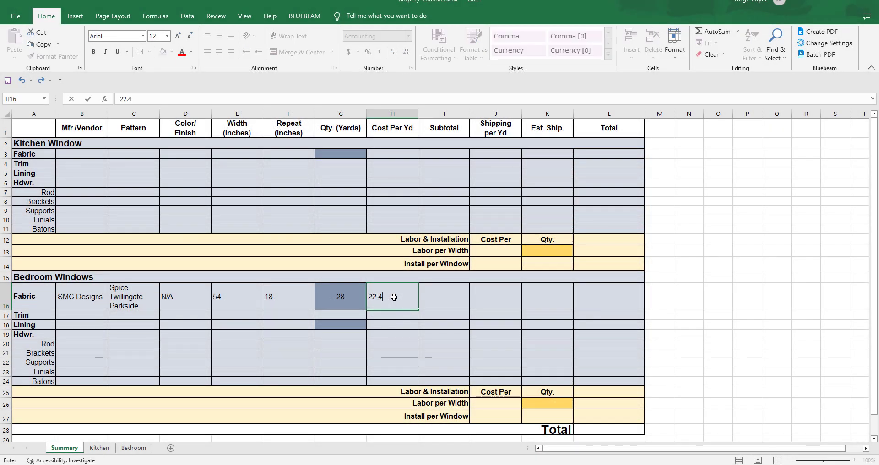
pyautogui.write('9')
pyautogui.press('Tab')
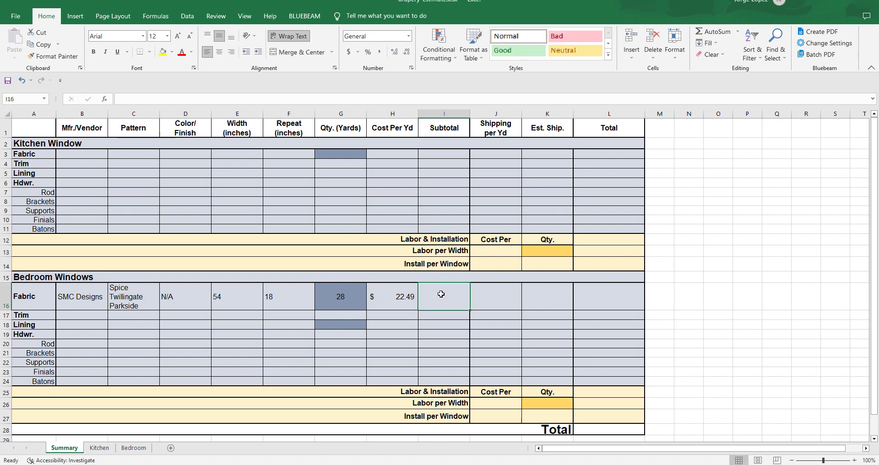
# - Calculate the Bedroom Windows fabric subtotal in I16 as quantity times cost per yard with =G16*H16
pyautogui.write('=')
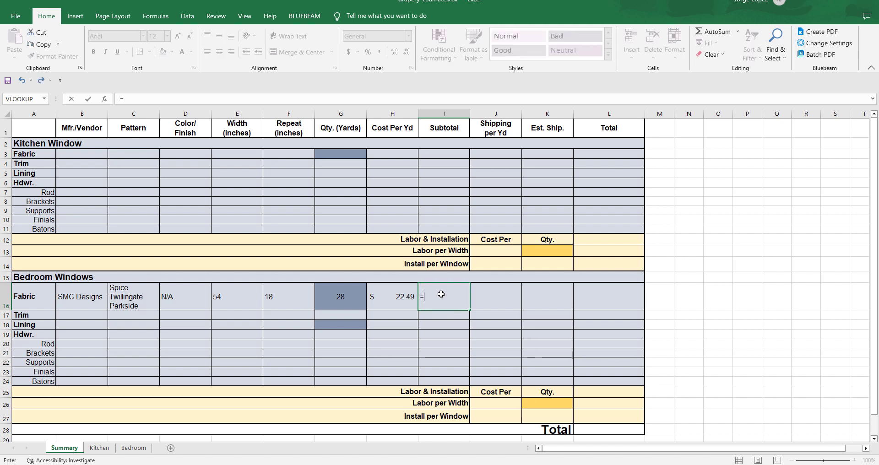
pyautogui.click(344, 301)
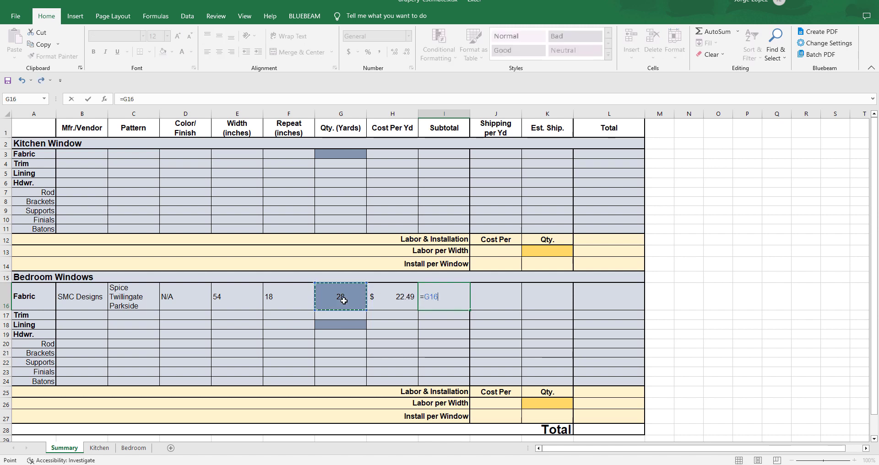
pyautogui.write('*')
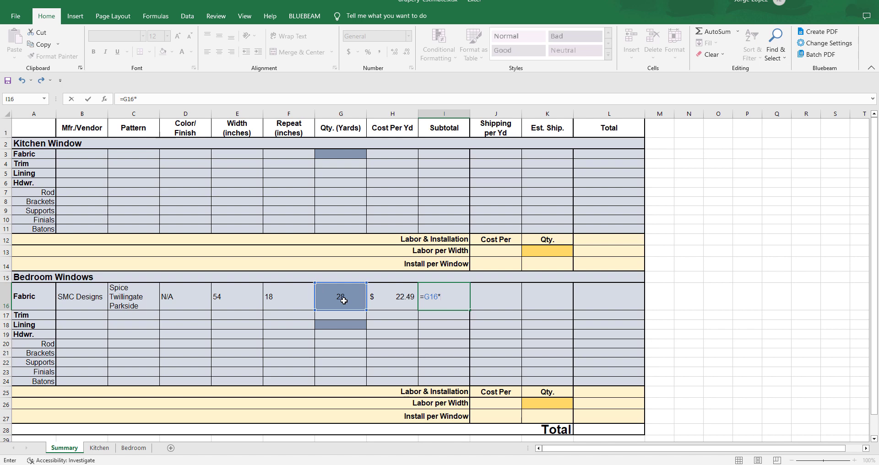
pyautogui.click(408, 298)
pyautogui.press('Return')
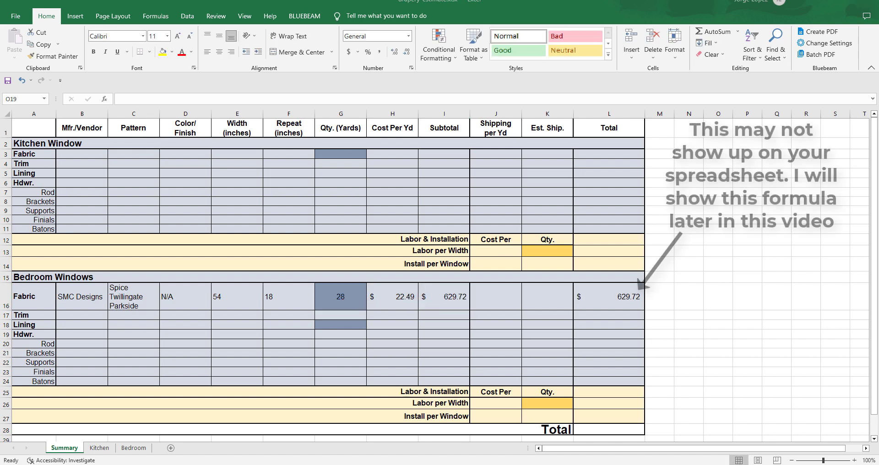
# - Enter 12 as the estimated shipping of the Bedroom Windows fabric in K16
pyautogui.click(550, 301)
pyautogui.write('12')
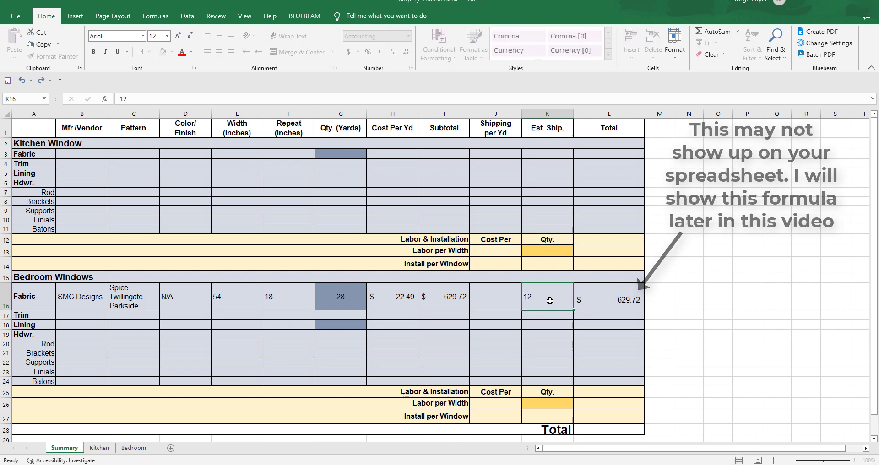
pyautogui.press('Return')
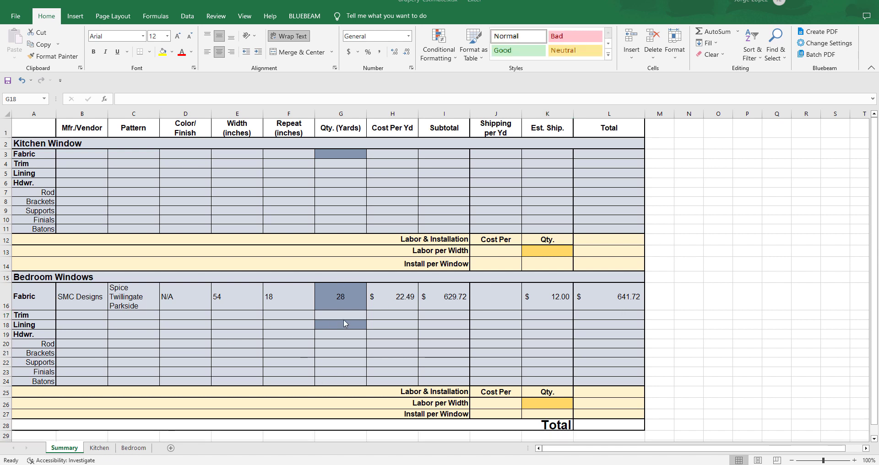
# - Link the Bedroom Windows lining quantity in G18 of the Summary sheet to the rounded lining yardage in B41 of the Bedroom sheet
pyautogui.click(343, 325)
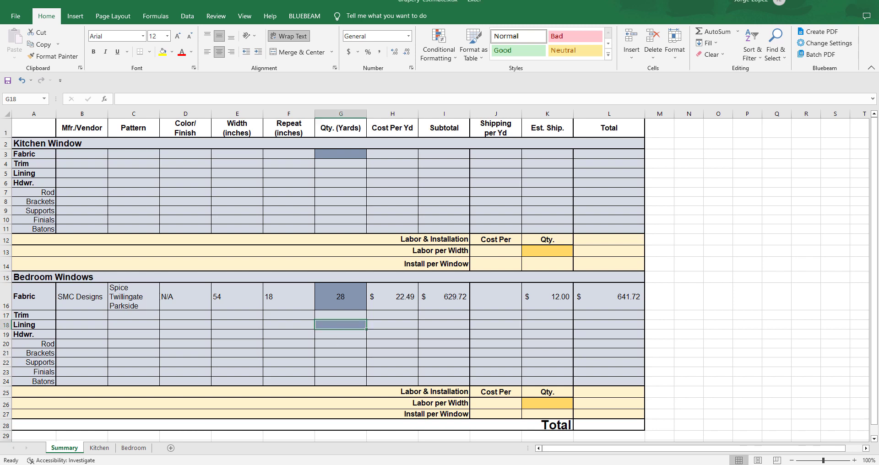
pyautogui.click(135, 449)
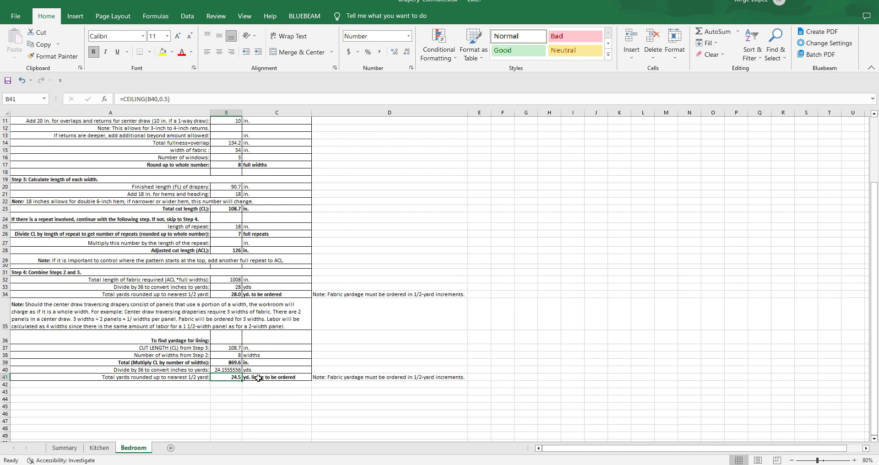
pyautogui.rightClick(234, 377)
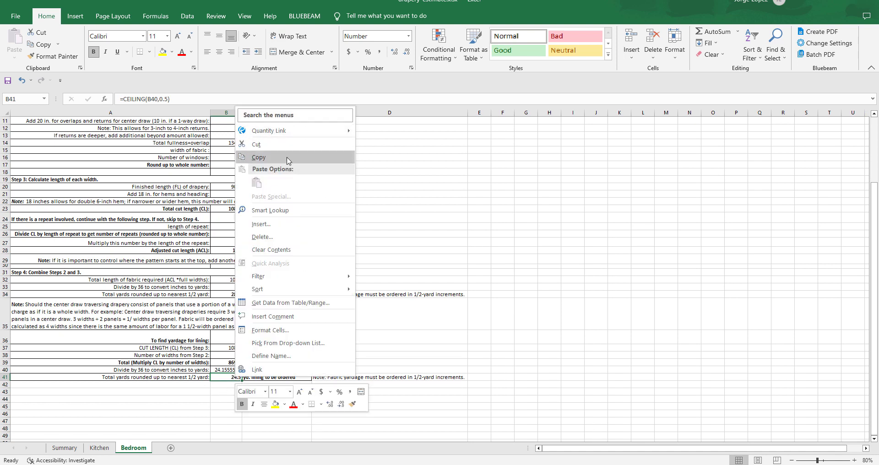
pyautogui.click(256, 144)
pyautogui.click(65, 448)
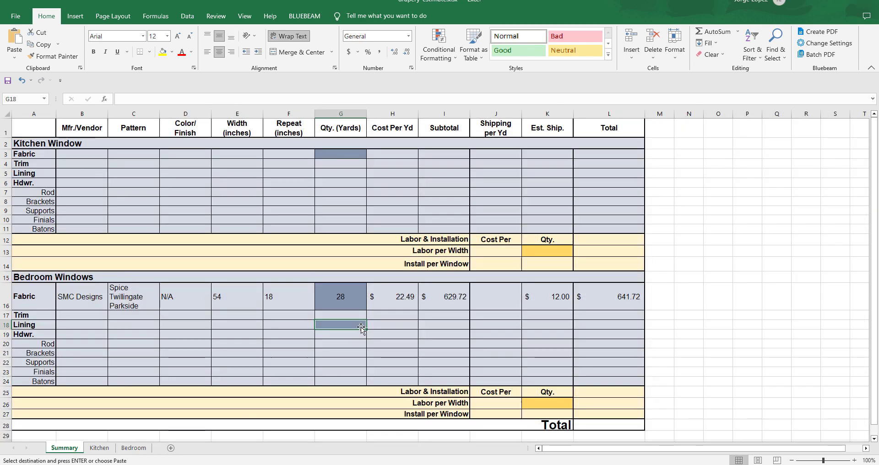
pyautogui.rightClick(344, 325)
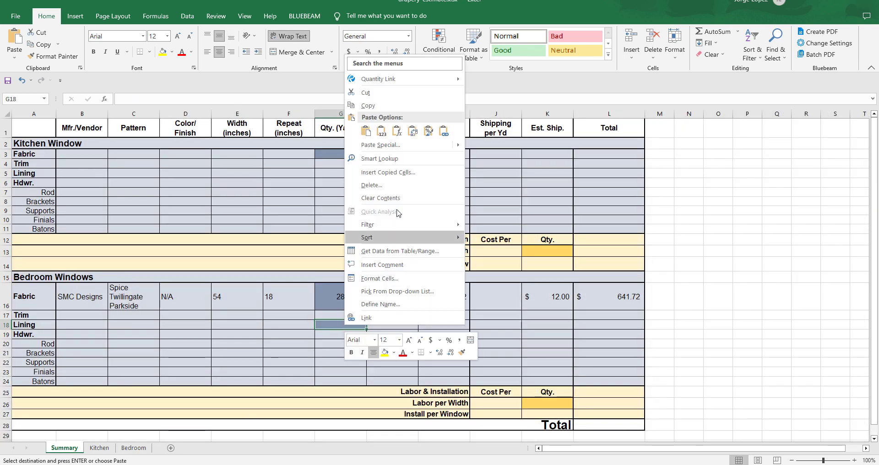
pyautogui.click(376, 145)
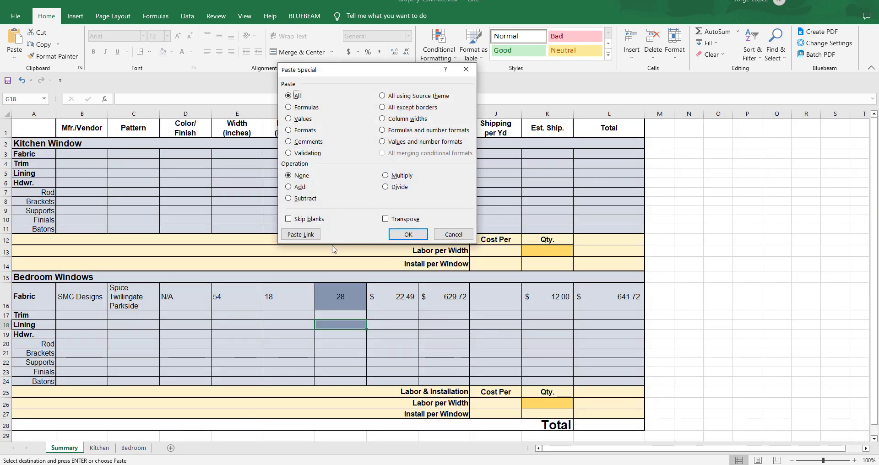
pyautogui.click(311, 232)
# - Enter 8 as the cost per yard of the Bedroom Windows lining in H18
pyautogui.click(400, 326)
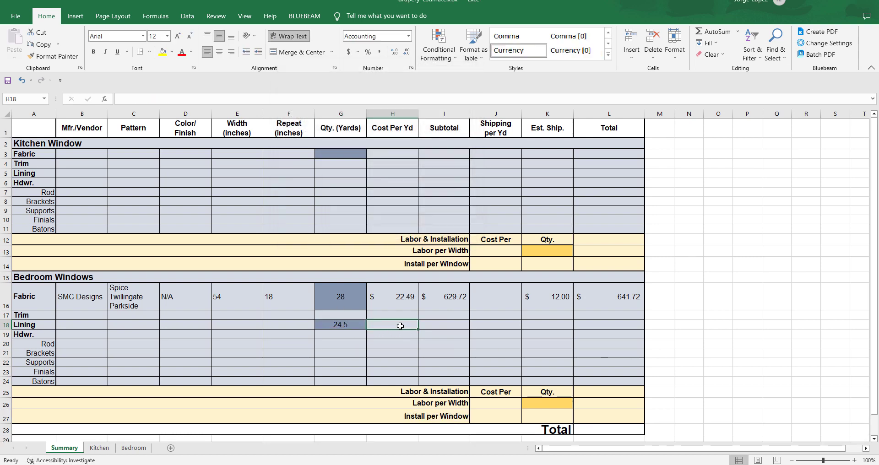
pyautogui.write('3')
pyautogui.press('Return')
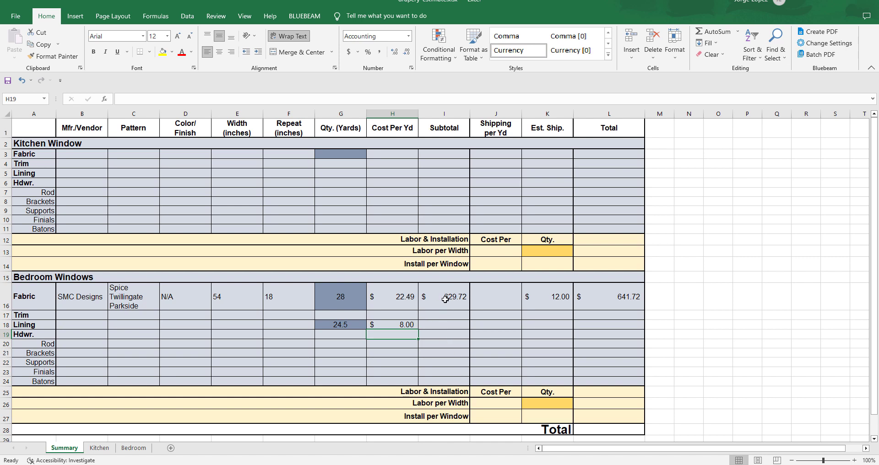
# - Copy the fabric subtotal formula from I16 into the Bedroom Windows lining subtotal in I18
pyautogui.click(439, 324)
pyautogui.click(444, 298)
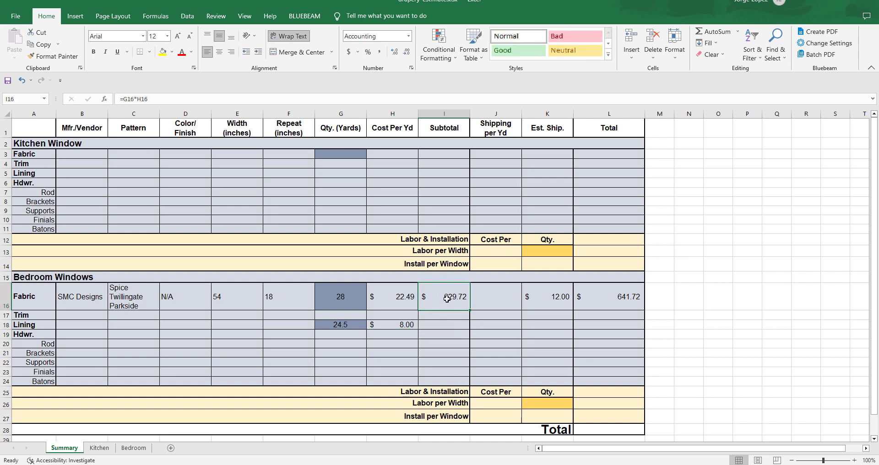
pyautogui.rightClick(445, 300)
pyautogui.click(471, 79)
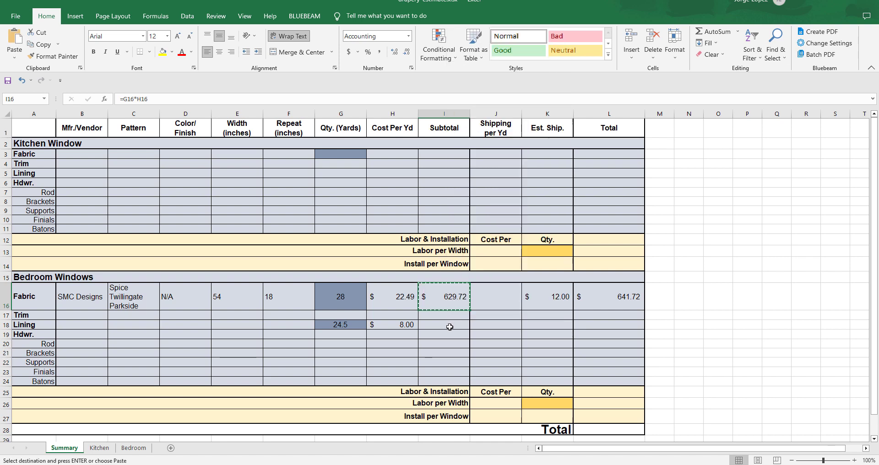
pyautogui.click(447, 326)
pyautogui.rightClick(451, 327)
pyautogui.click(472, 133)
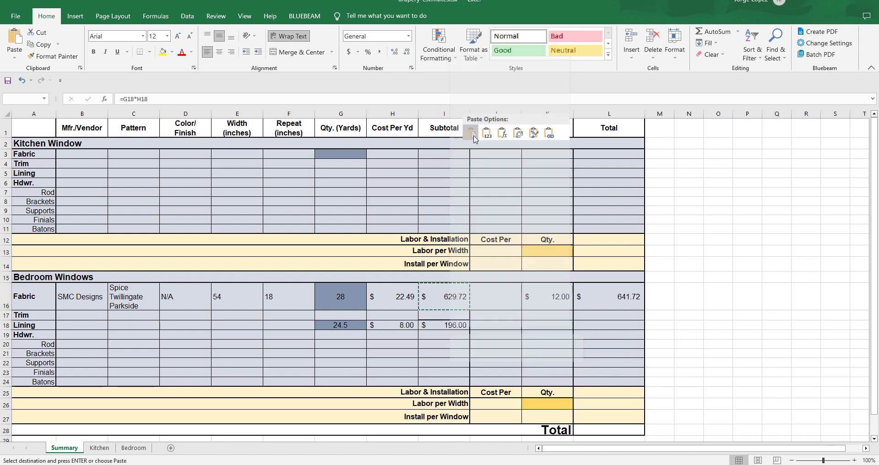
pyautogui.press('Return')
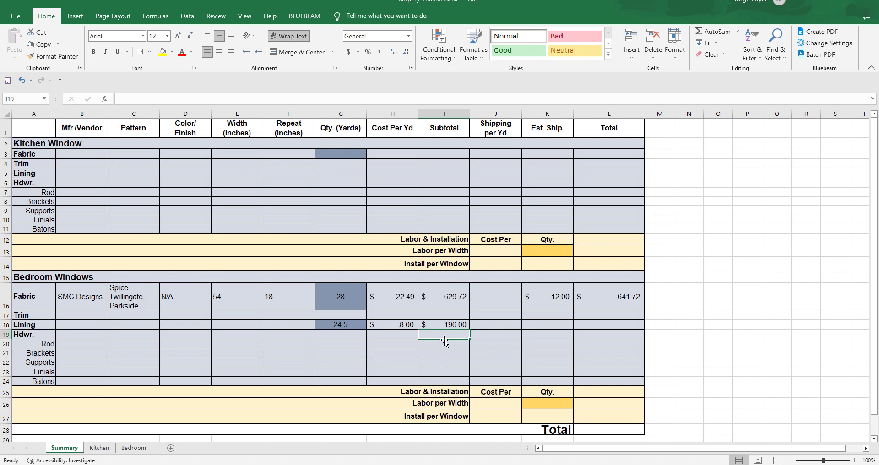
# - Enter 315 as the Bedroom Windows hardware subtotal in I19 and give it the dollar accounting format
pyautogui.write('315')
pyautogui.press('Return')
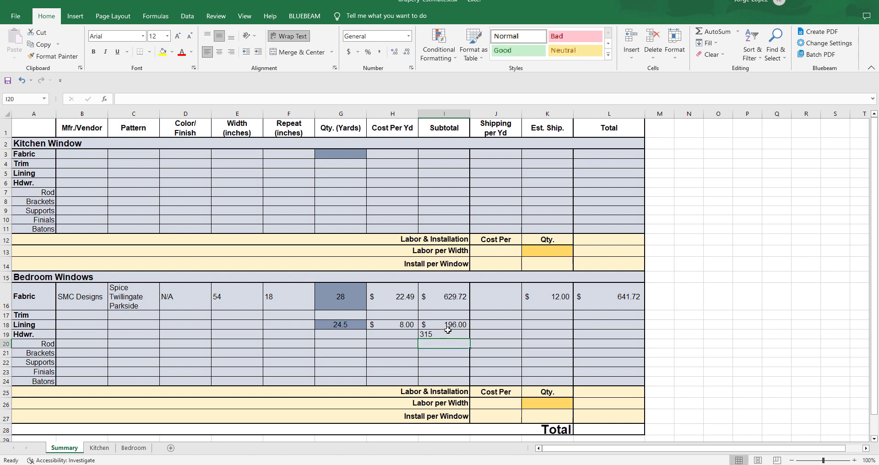
pyautogui.click(447, 332)
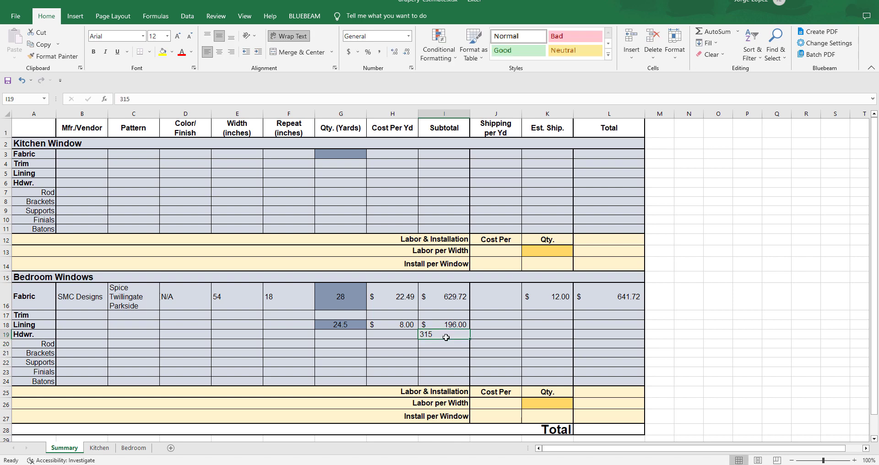
pyautogui.click(349, 51)
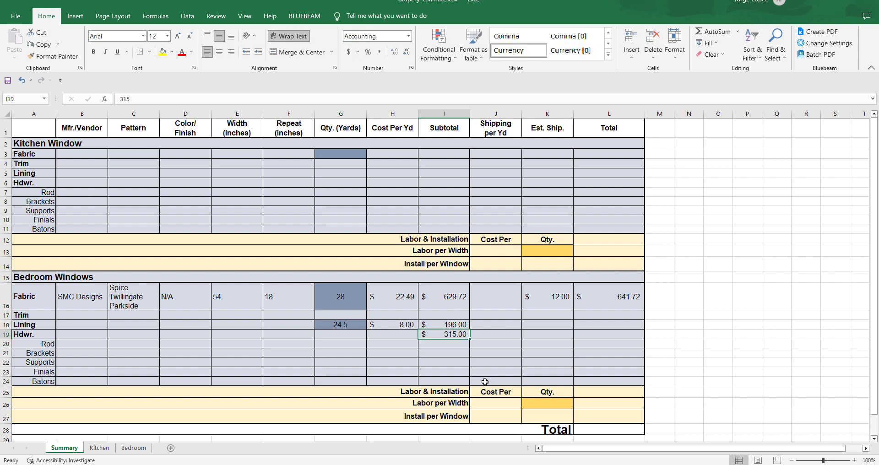
# - Enter the Bedroom Windows estimated shipping as 0 for the lining in K18 and 36 for the hardware in K19
pyautogui.click(553, 327)
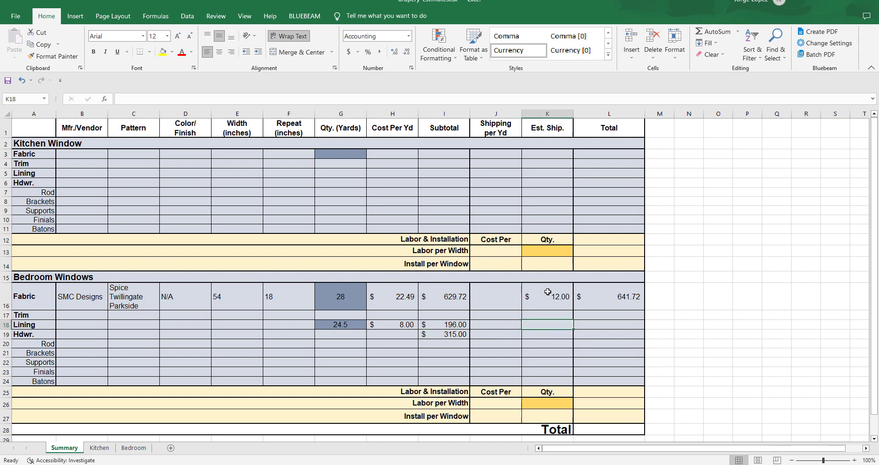
pyautogui.write('0')
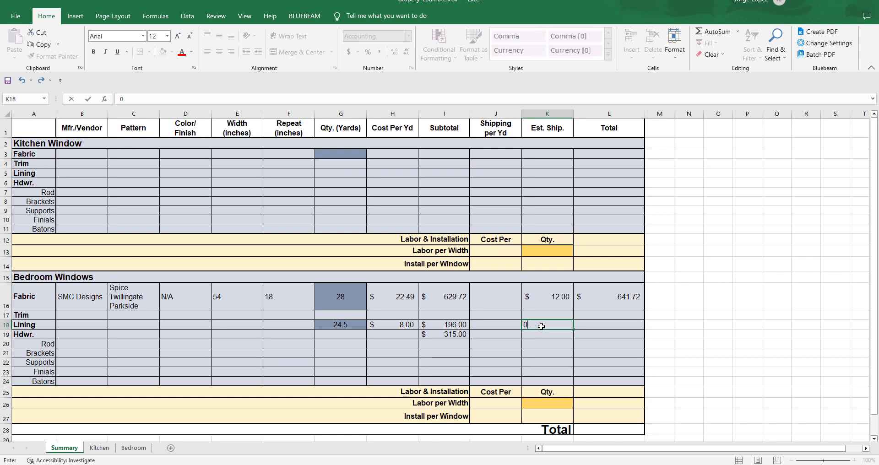
pyautogui.press('Return')
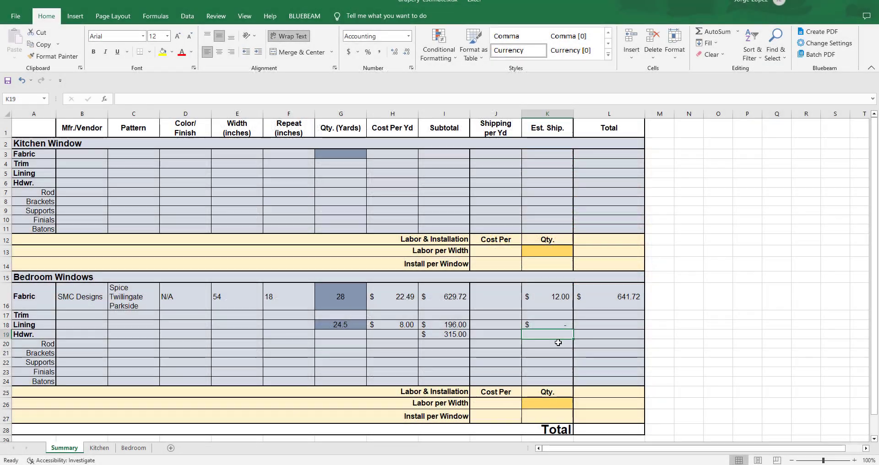
pyautogui.write('3')
pyautogui.press('Return')
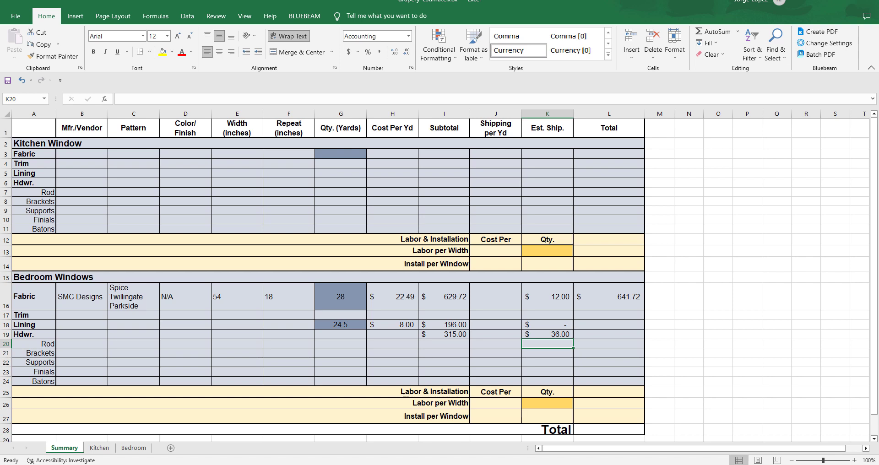
# - Calculate the Bedroom Windows lining total in L18 as estimated shipping plus subtotal with =K18+I18
pyautogui.click(616, 322)
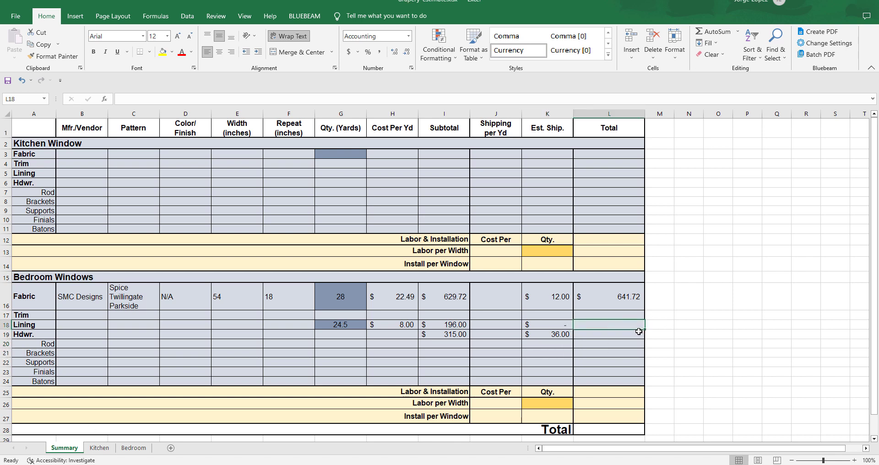
pyautogui.write('=')
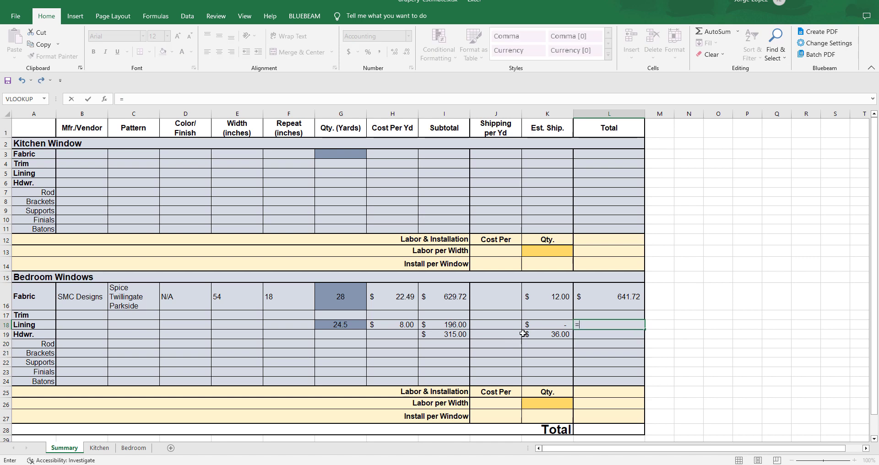
pyautogui.click(550, 325)
pyautogui.write('+')
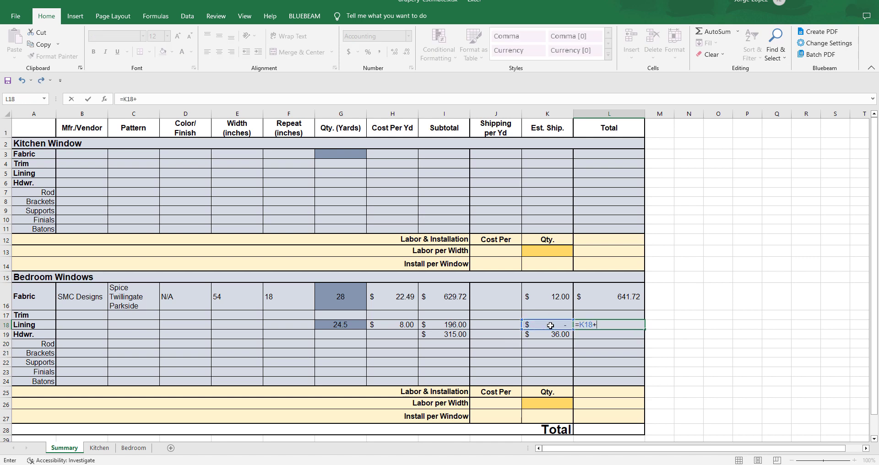
pyautogui.click(444, 325)
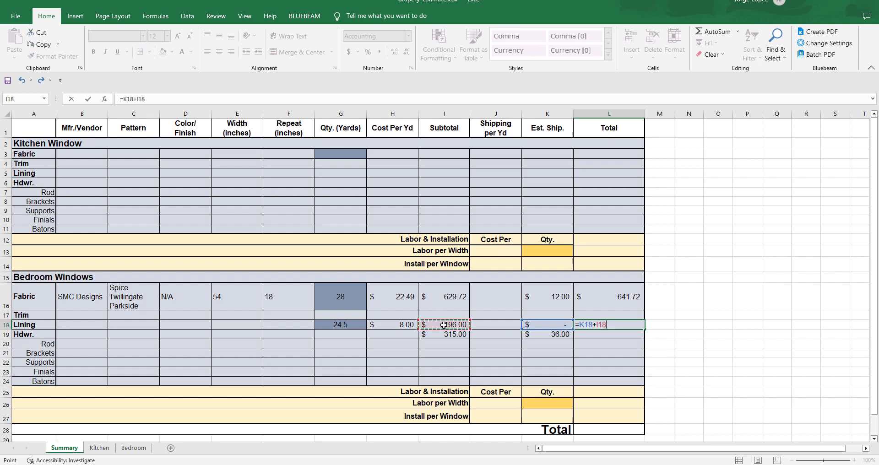
pyautogui.press('Return')
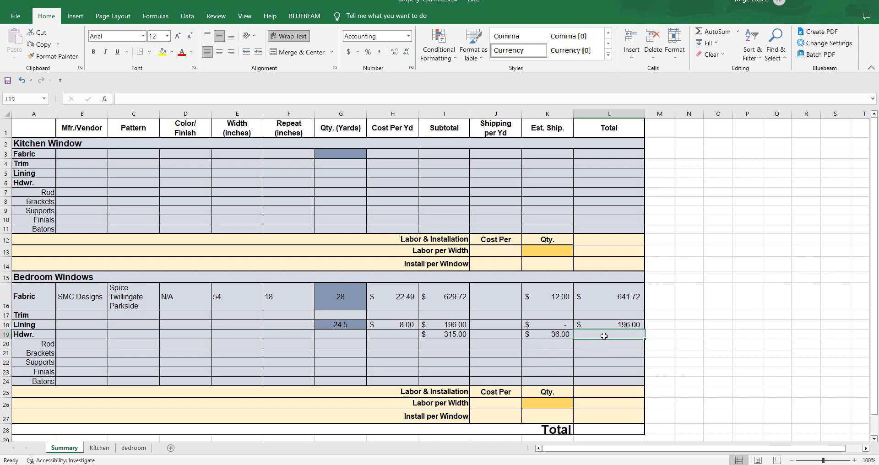
# - Calculate the Bedroom Windows hardware total in L19 as estimated shipping plus subtotal with =K19+I19
pyautogui.write('=')
pyautogui.click(553, 335)
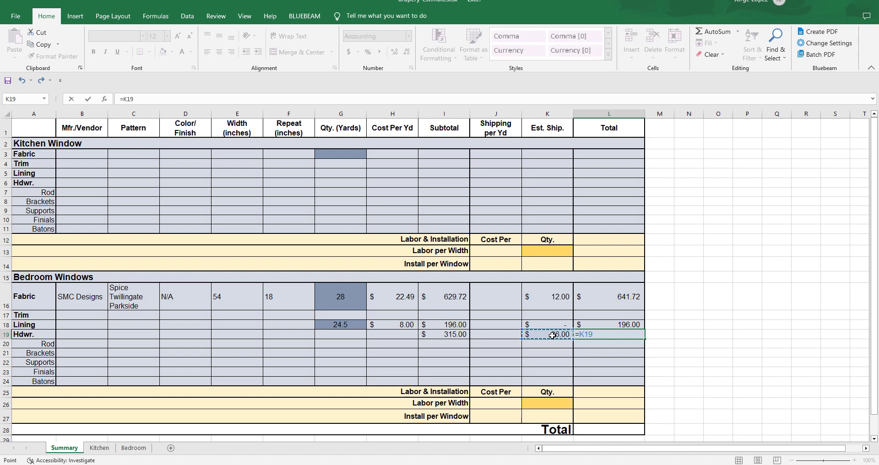
pyautogui.write('+')
pyautogui.click(442, 334)
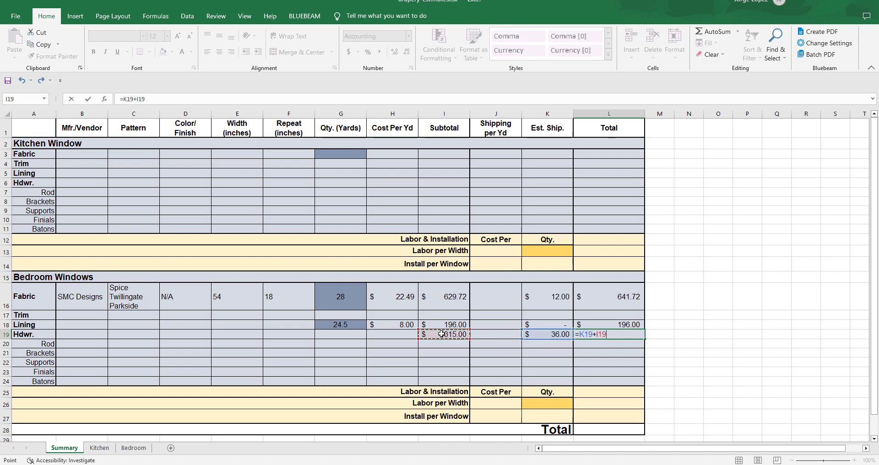
pyautogui.press('Return')
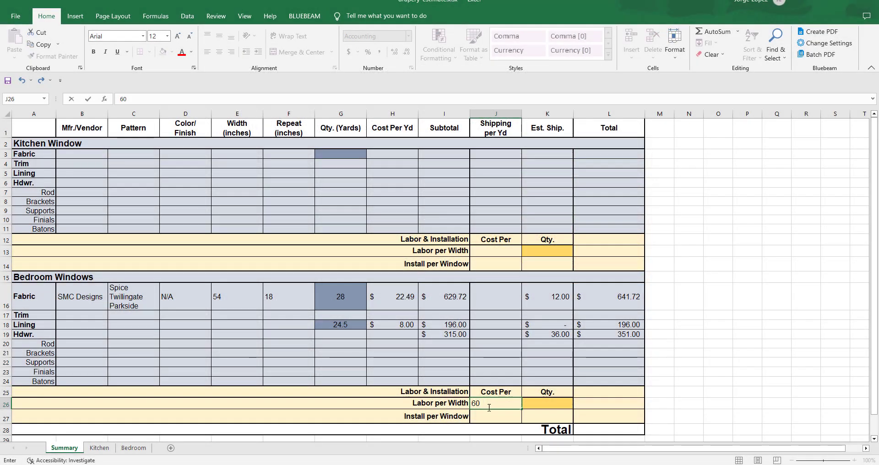
# - Enter the Bedroom Windows labor cost per width as 60 and the install cost per window as 100 with a quantity of 3
pyautogui.press('Return')
pyautogui.click(500, 417)
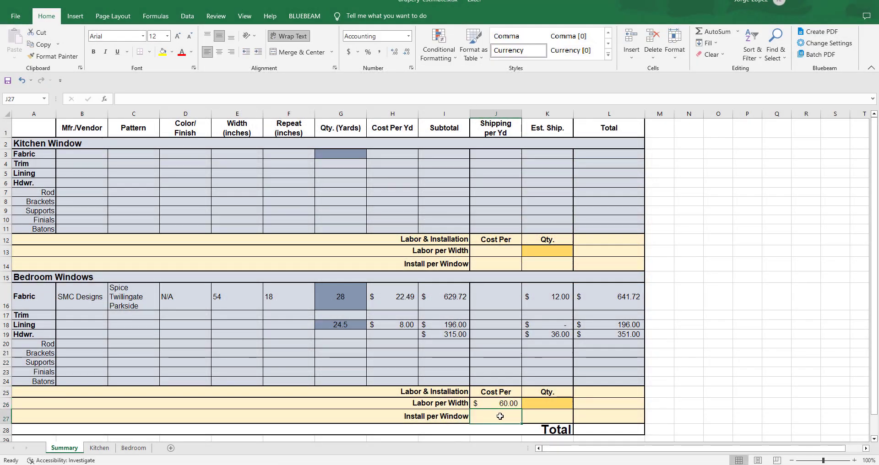
pyautogui.write('100')
pyautogui.press('Return')
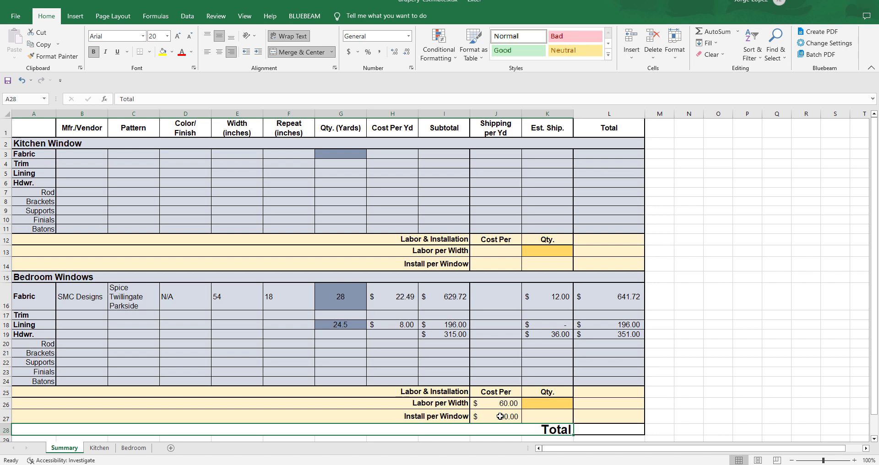
pyautogui.click(539, 416)
pyautogui.write('3')
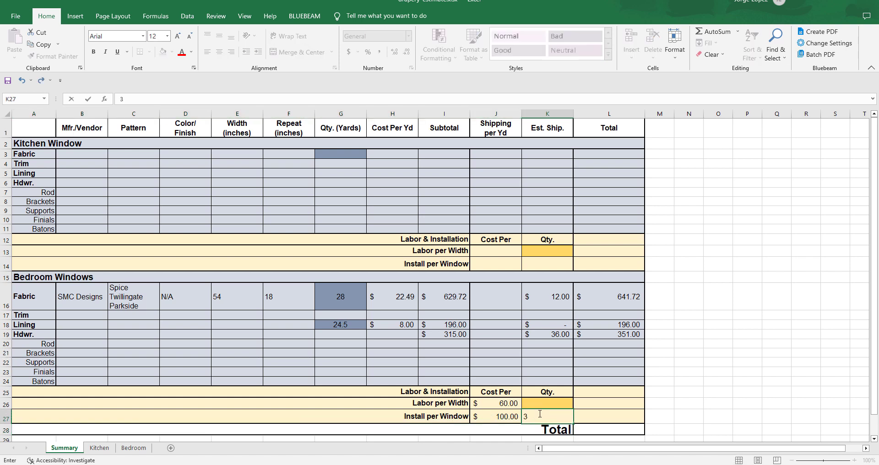
# - Bring the rounded number of full widths from B17 of the Bedroom sheet into the labor quantity in K26 of the Summary sheet as a value
pyautogui.click(538, 404)
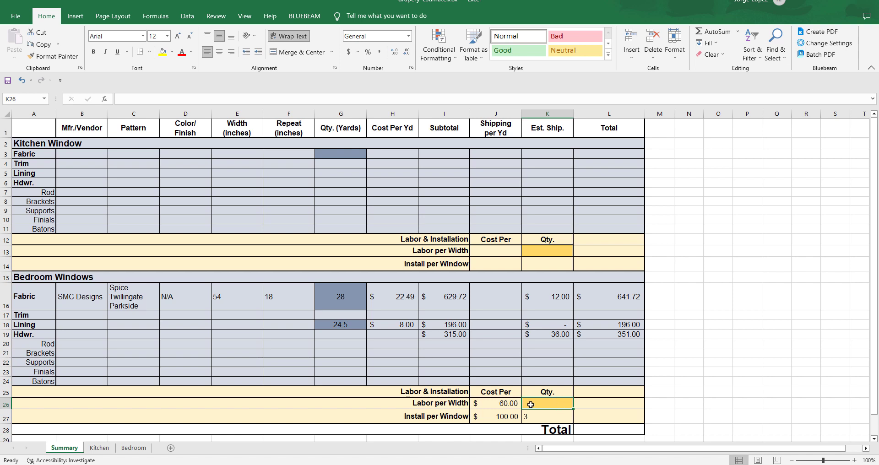
pyautogui.click(134, 448)
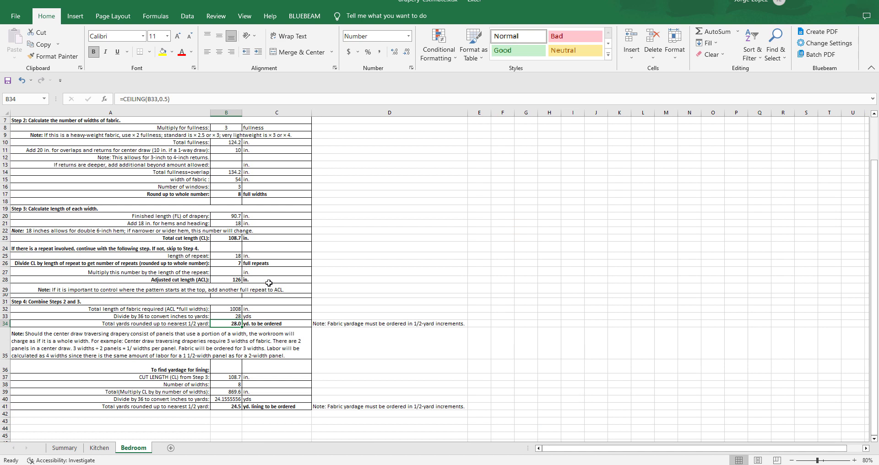
pyautogui.click(230, 194)
pyautogui.rightClick(229, 194)
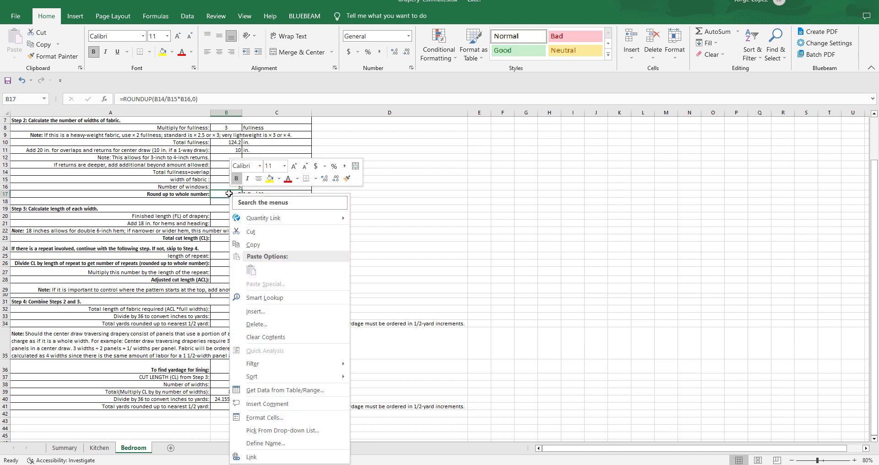
pyautogui.click(250, 243)
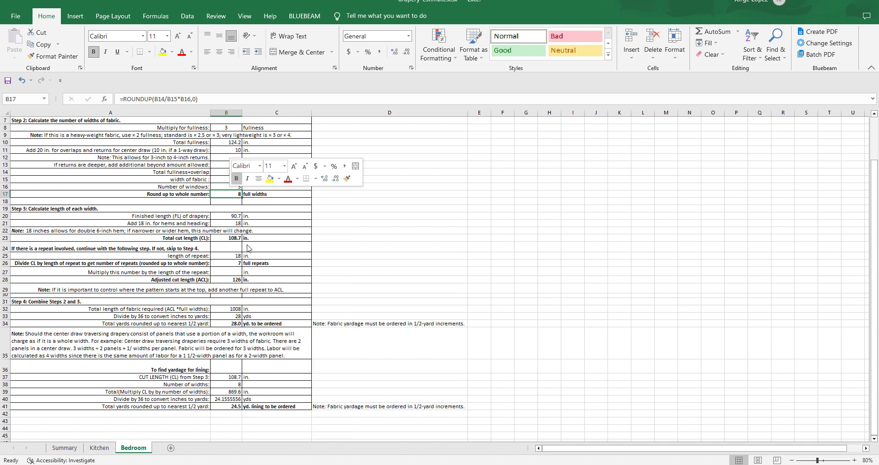
pyautogui.click(64, 448)
pyautogui.rightClick(552, 404)
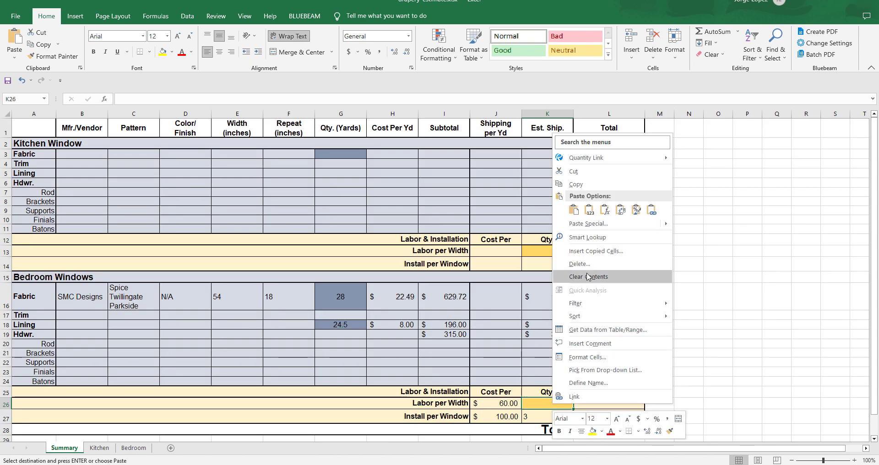
pyautogui.click(579, 225)
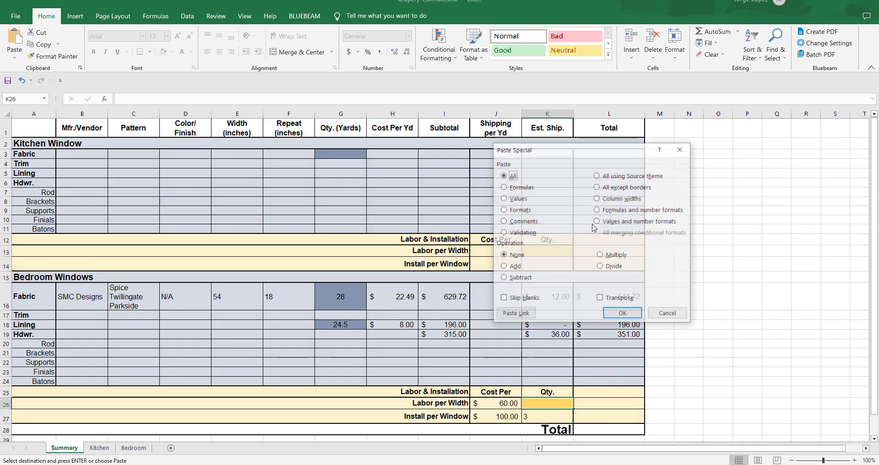
pyautogui.click(516, 314)
pyautogui.click(795, 409)
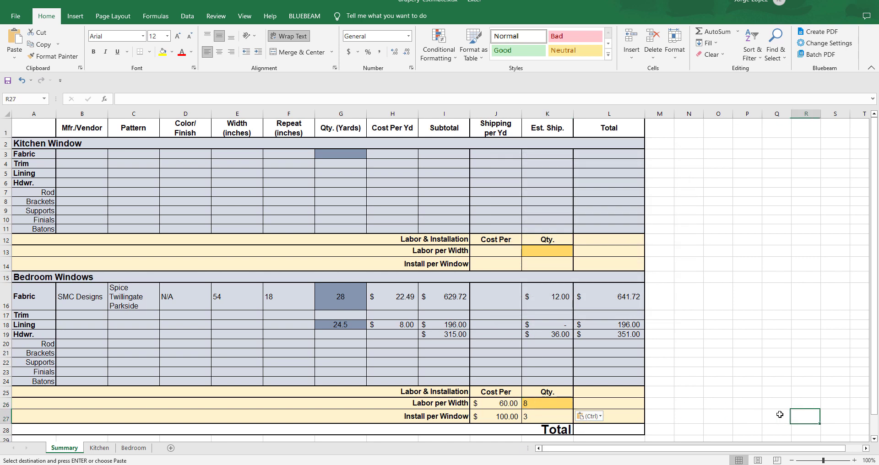
# - Calculate the Bedroom Windows labor total in L26 as quantity times cost per width with =K26*J26
pyautogui.click(623, 403)
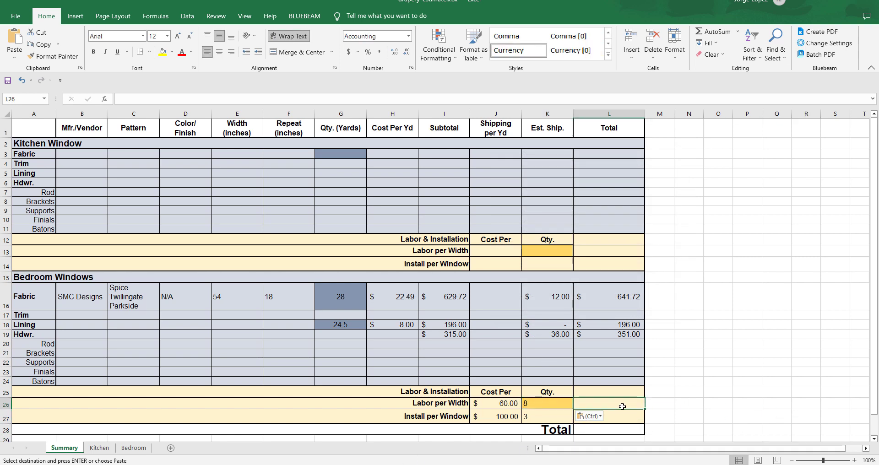
pyautogui.write('=')
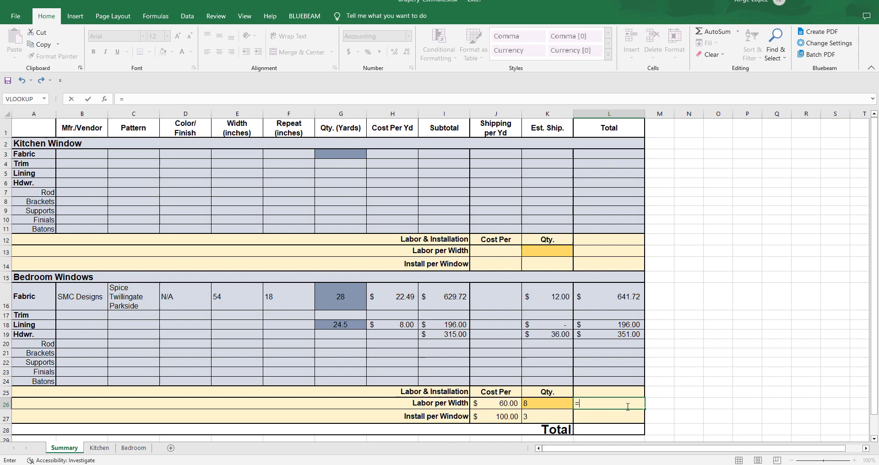
pyautogui.click(565, 404)
pyautogui.write('*')
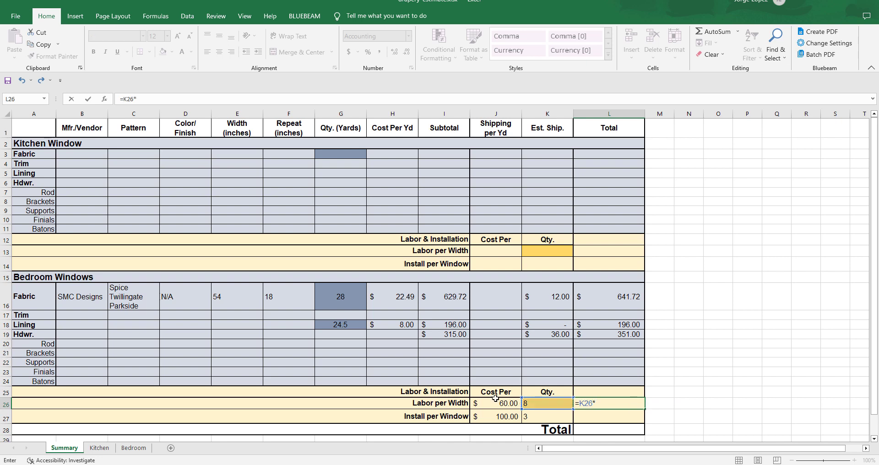
pyautogui.click(490, 407)
pyautogui.press('Return')
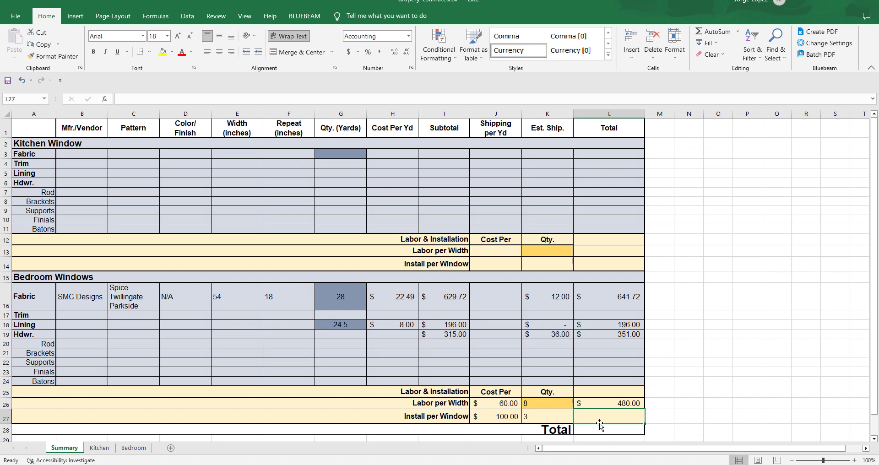
# - Calculate the Bedroom Windows installation total in L27 as quantity times cost per window with =K27*J27
pyautogui.write('=')
pyautogui.click(531, 415)
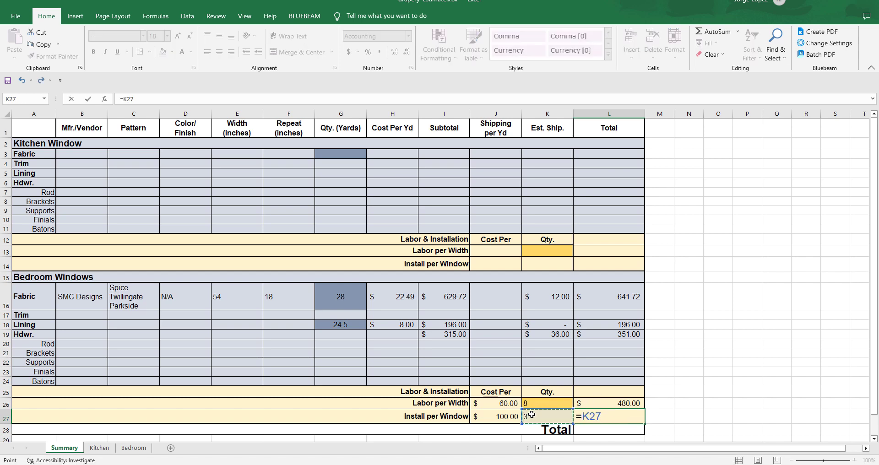
pyautogui.write('*')
pyautogui.click(504, 417)
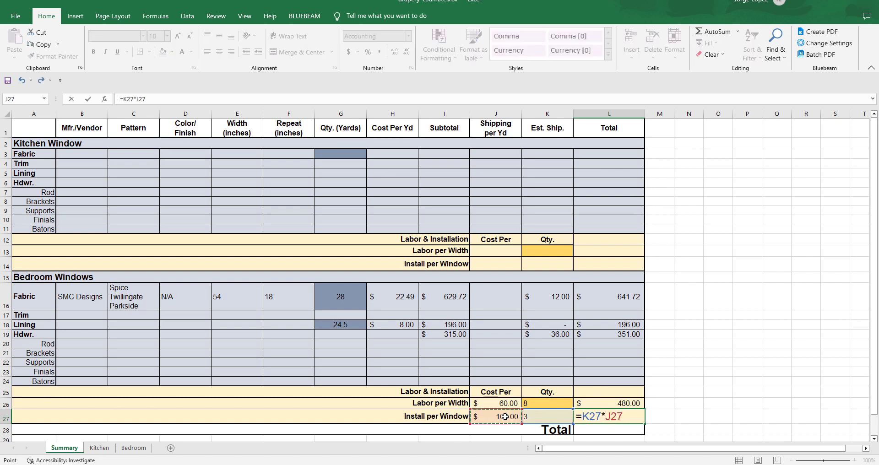
pyautogui.press('Return')
# - Set the font size of the installation total in L27 to 12 to match the labor total above it
pyautogui.click(622, 423)
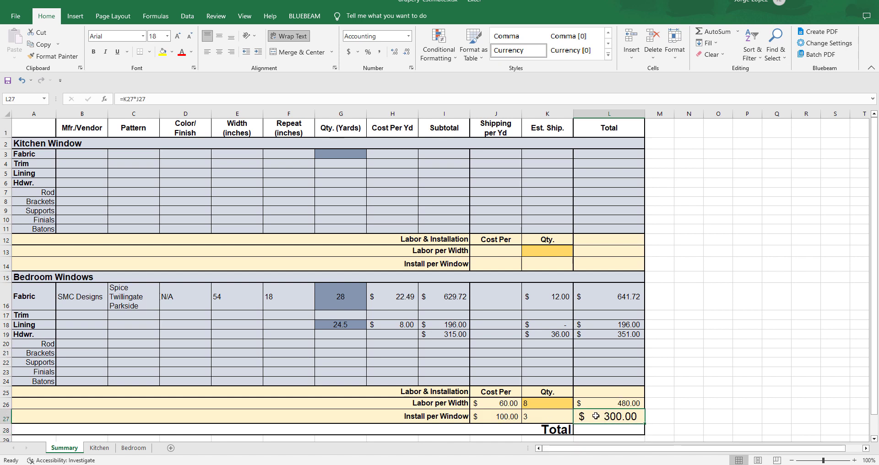
pyautogui.click(610, 405)
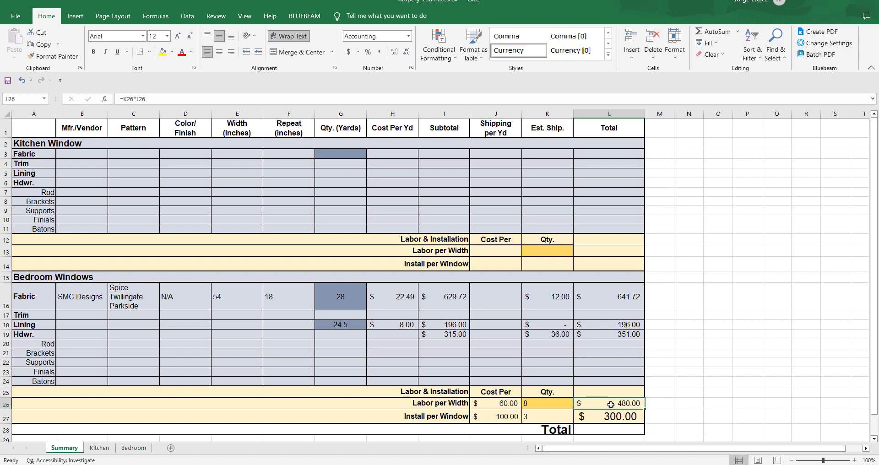
pyautogui.click(590, 416)
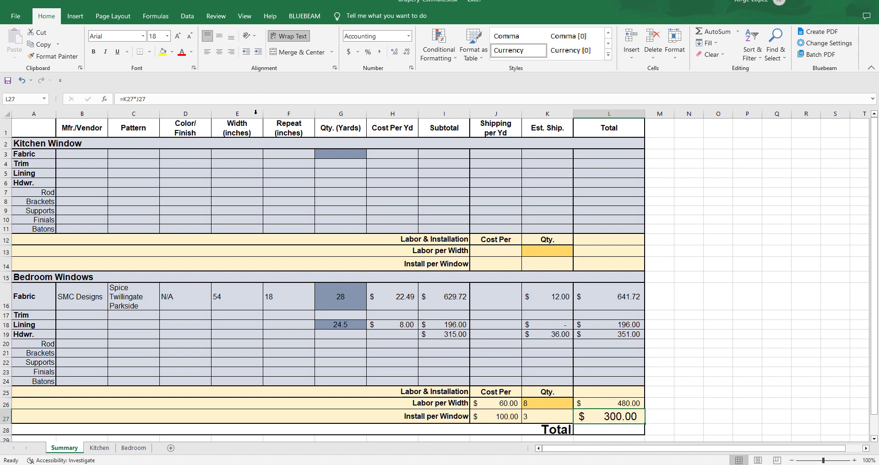
pyautogui.click(168, 36)
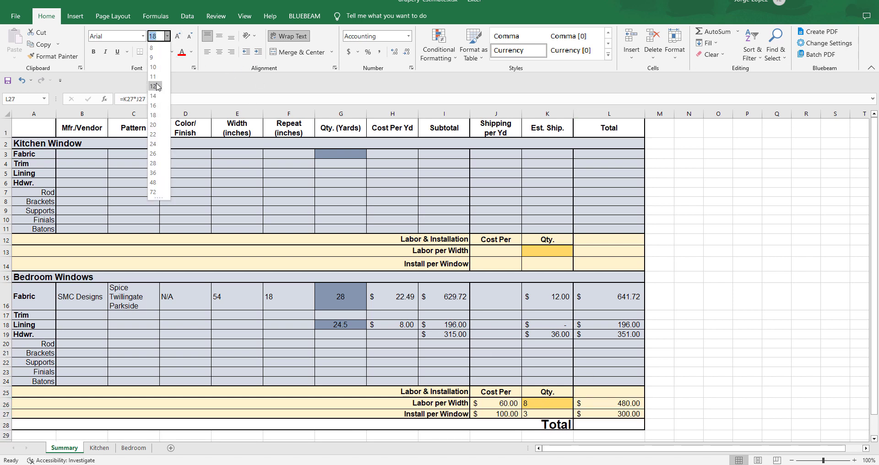
pyautogui.click(153, 86)
# - Sum the whole Total column into the grand total cell L28 with =SUM(L3:L27)
pyautogui.click(633, 426)
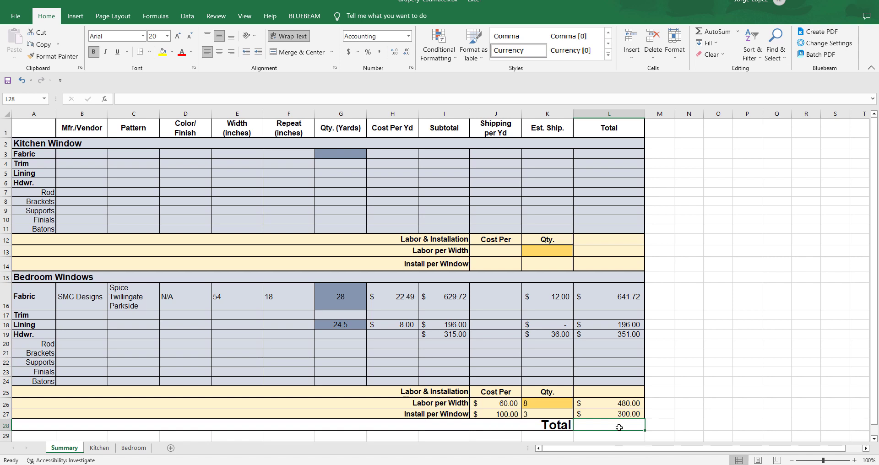
pyautogui.click(719, 35)
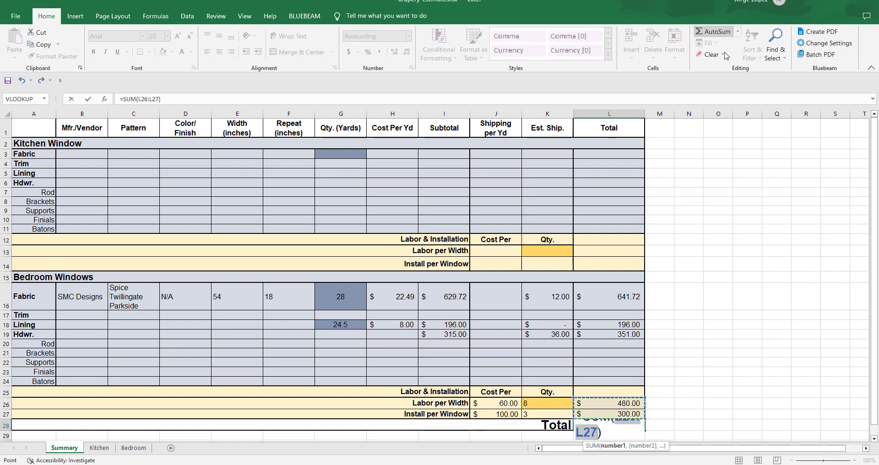
pyautogui.moveTo(646, 398); pyautogui.dragTo(658, 163)
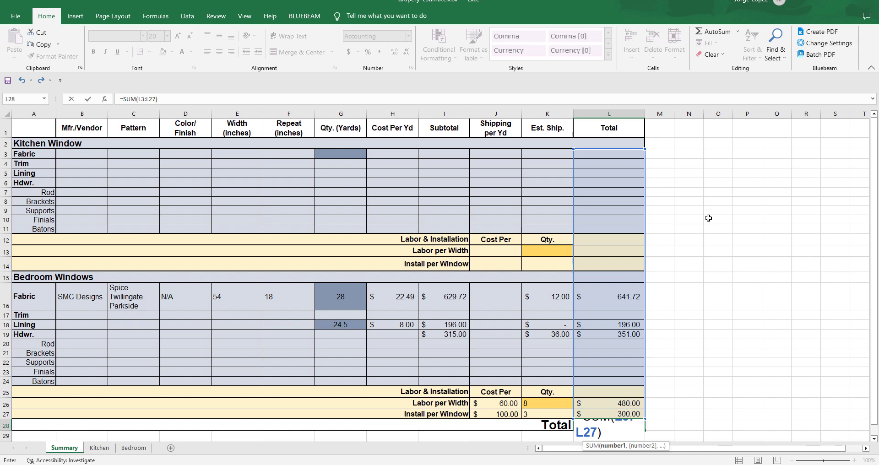
pyautogui.press('Return')
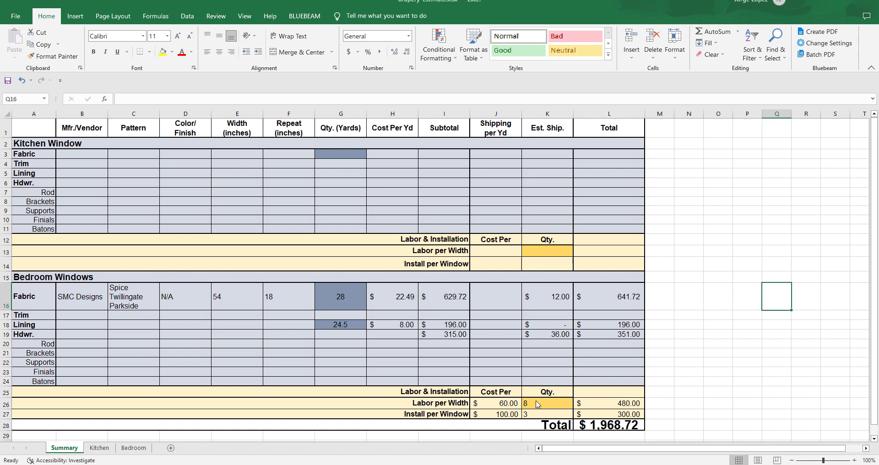
# - Center the labor and install quantities in K26:K27 and the Bedroom fabric's color, width and repeat in D16:F16 horizontally
pyautogui.moveTo(537, 403); pyautogui.dragTo(538, 414)
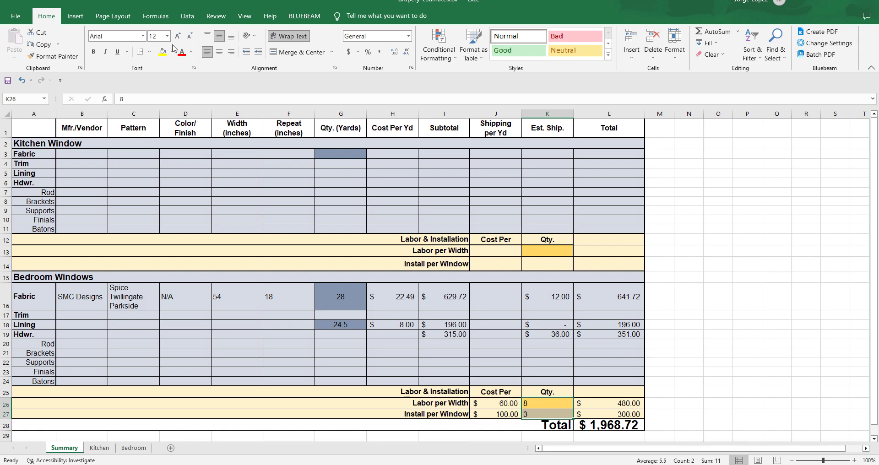
pyautogui.click(220, 52)
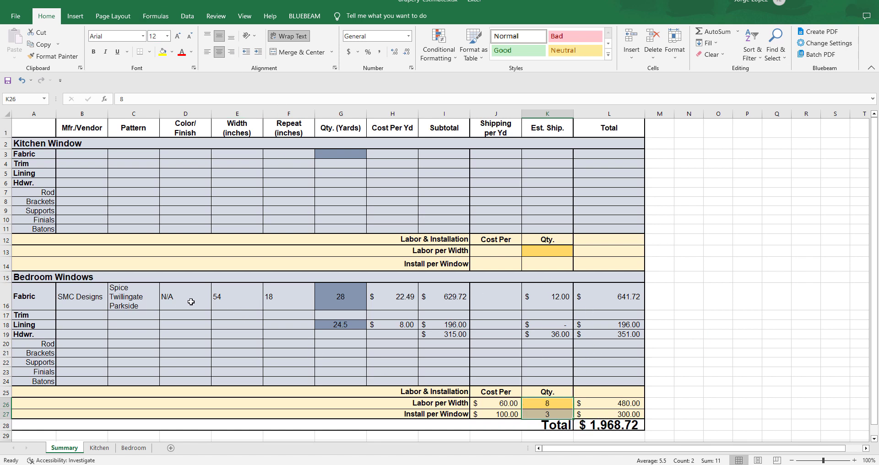
pyautogui.moveTo(179, 296); pyautogui.dragTo(291, 312)
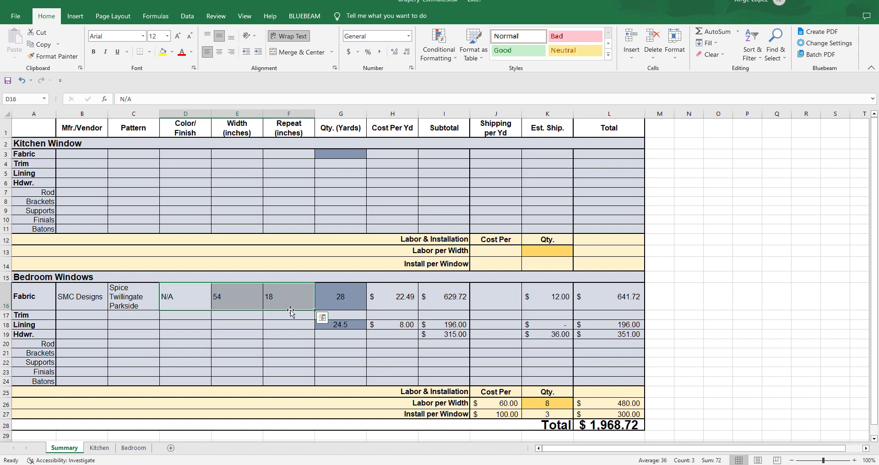
pyautogui.click(219, 53)
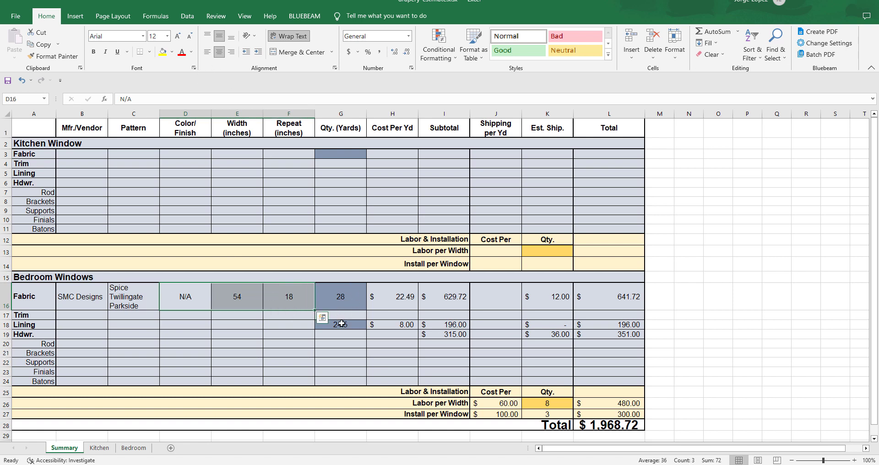